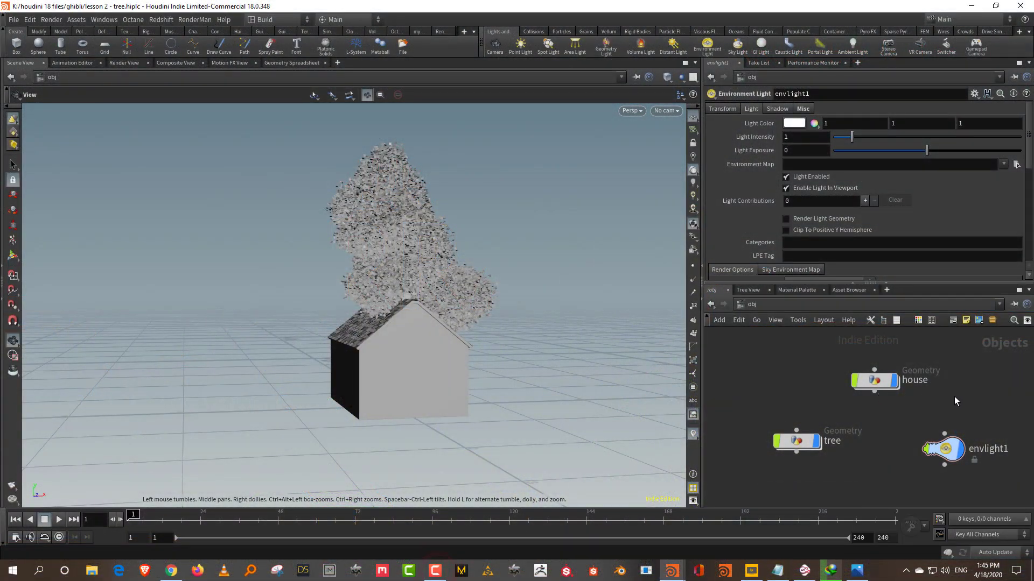
Select the tree object and examine the reference painting of the house and tree in the Photos app
drag(572, 360, 501, 377)
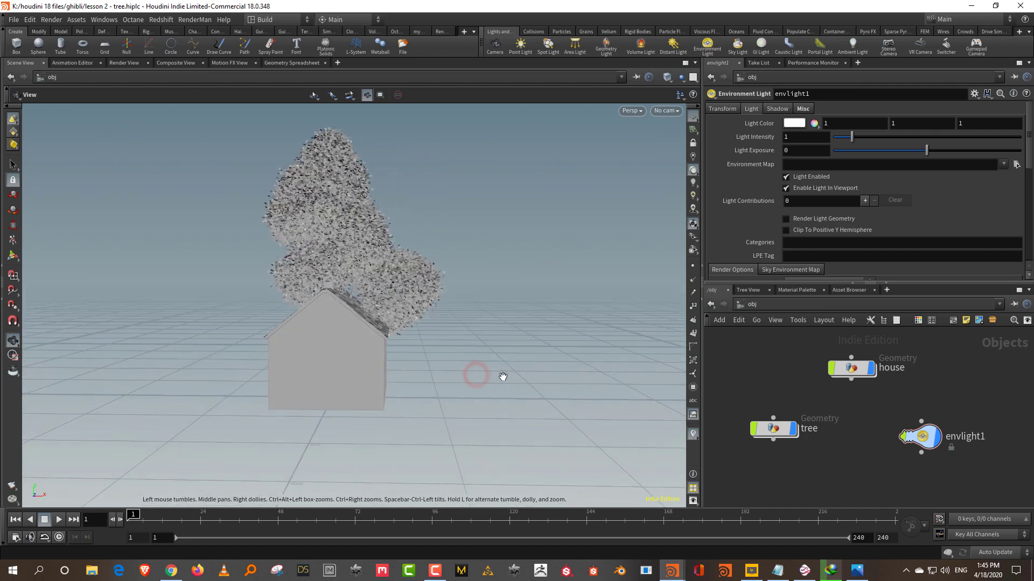
middle_drag(877, 429, 900, 385)
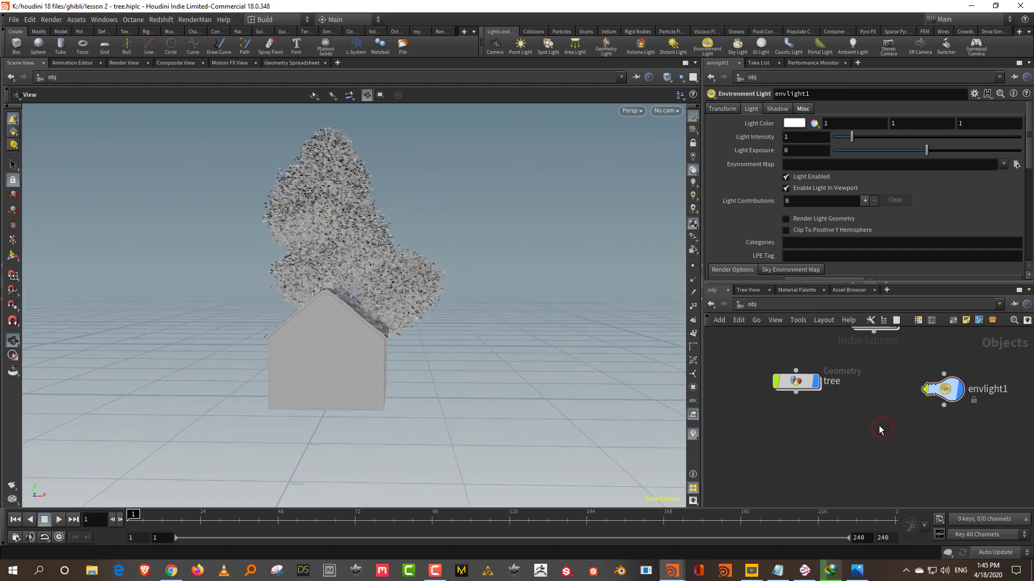
click(796, 381)
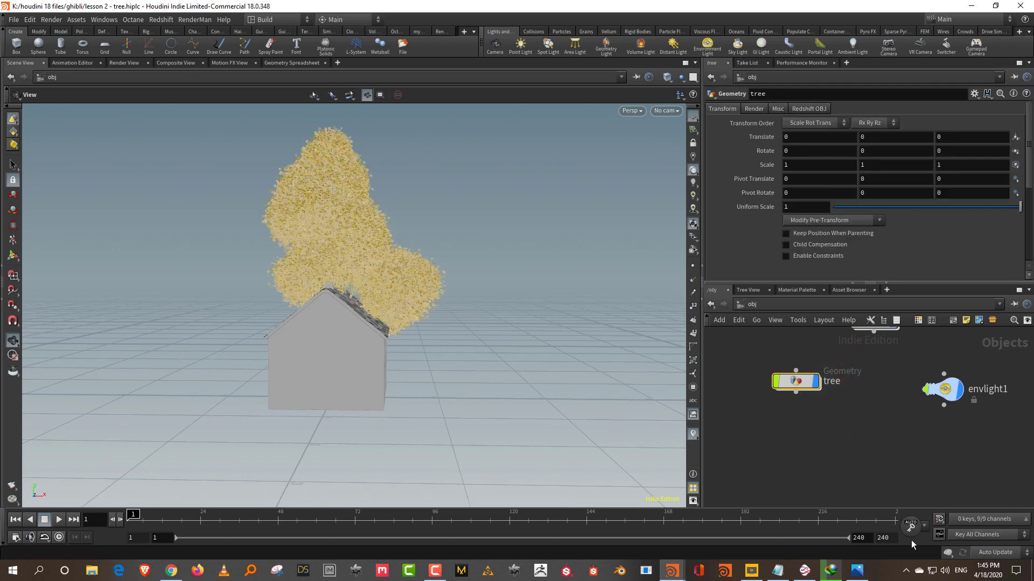
click(857, 570)
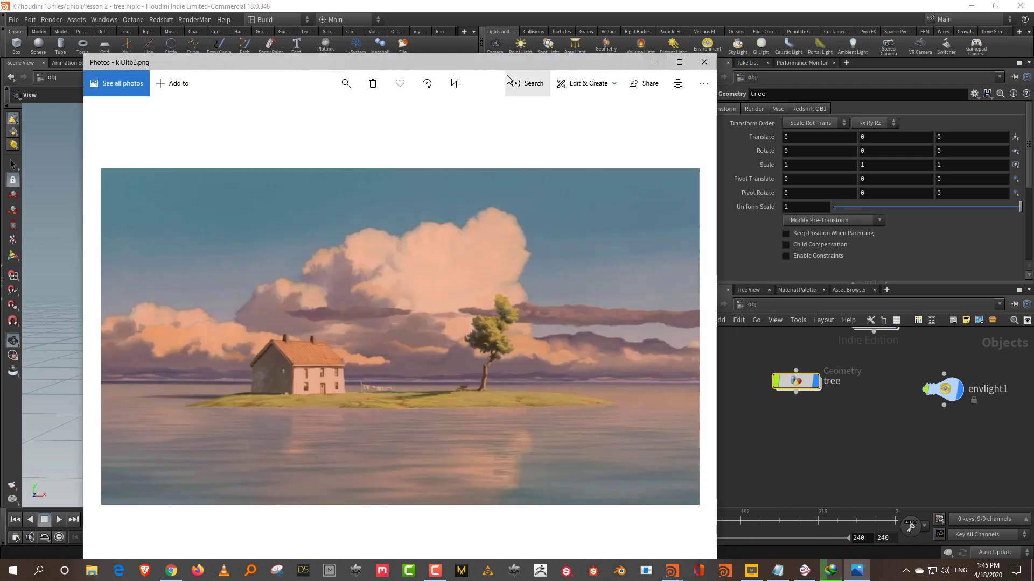
drag(509, 67, 510, 45)
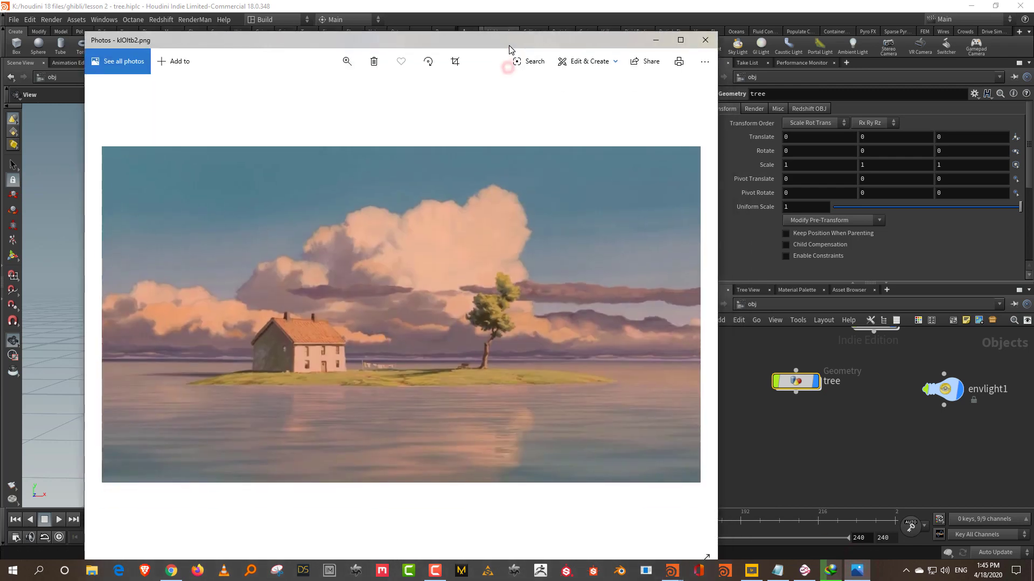
click(656, 42)
Move the tree about 1.57 along Z, rotate it about 8.2 degrees around X, and set its uniform scale to 0.761
key(r)
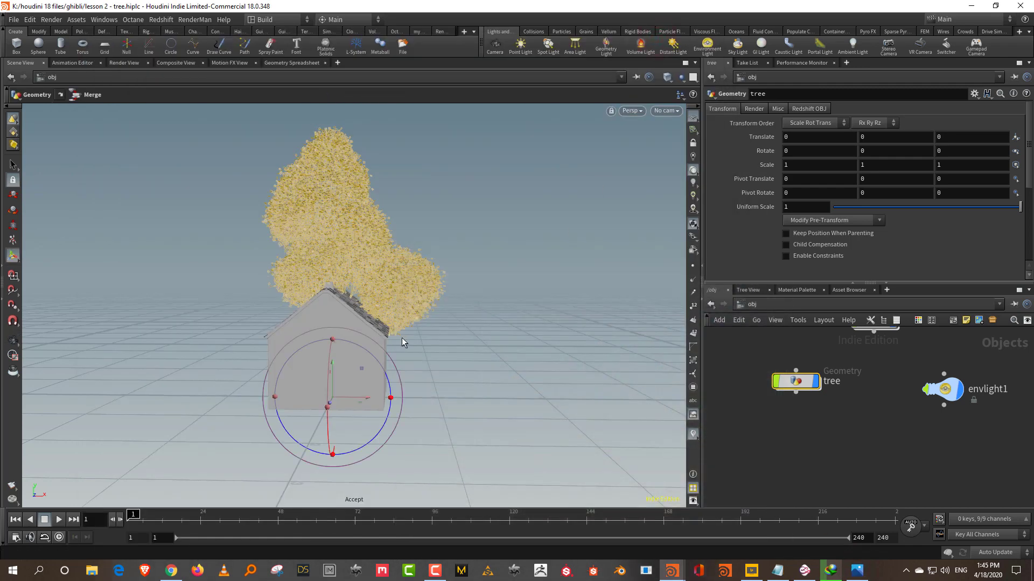
alt+drag(463, 313, 555, 361)
key(t)
drag(1003, 208, 976, 207)
Select the house object and rotate it about -104.9 degrees around Y
middle_drag(842, 382, 845, 440)
drag(830, 414, 928, 365)
drag(431, 379, 389, 376)
Align the house's transform handle to World and move the house to about -1.96 in Z
right_click(389, 372)
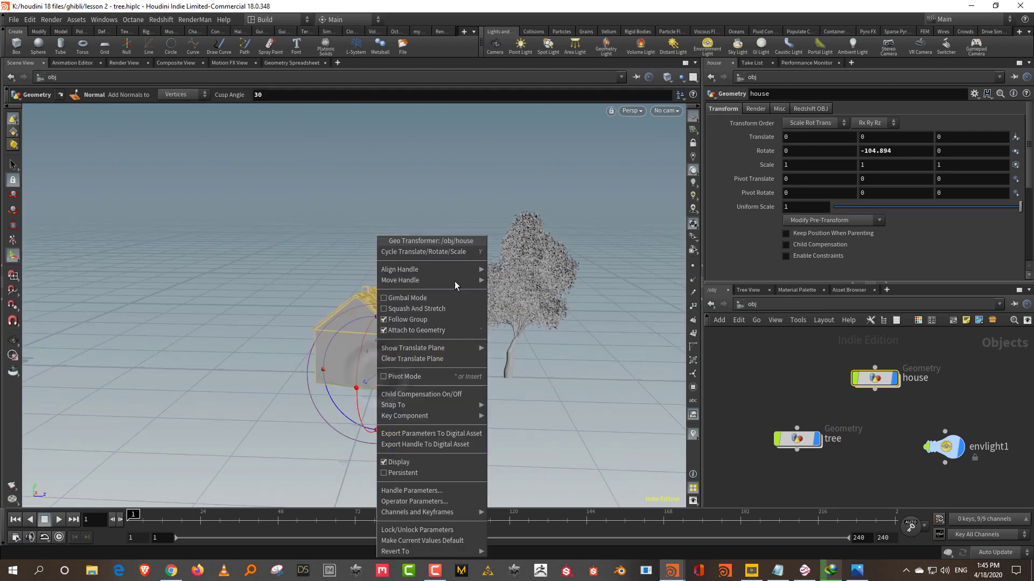
mouse_move(474, 270)
click(525, 281)
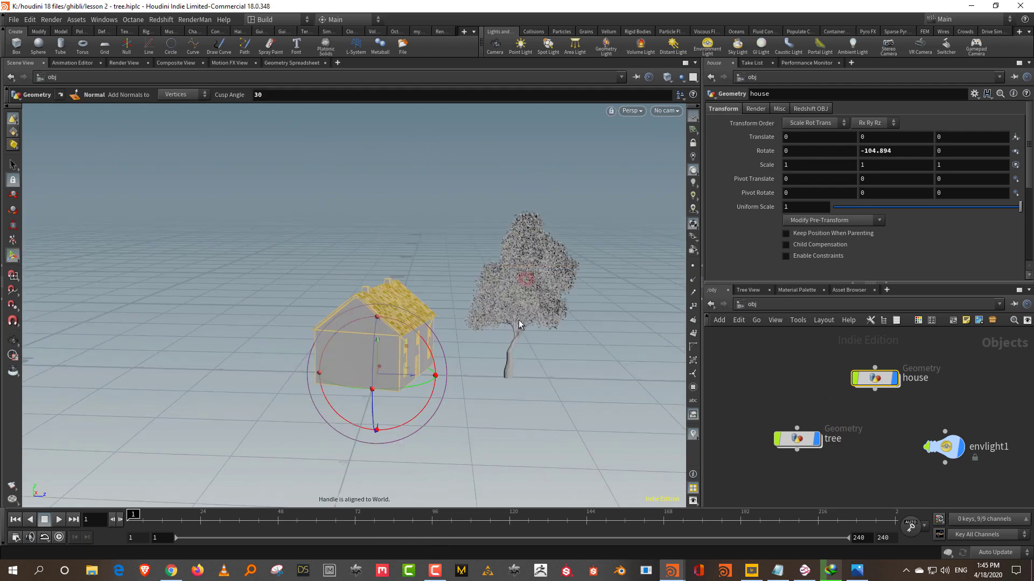
drag(419, 379, 249, 370)
alt+drag(384, 383, 411, 335)
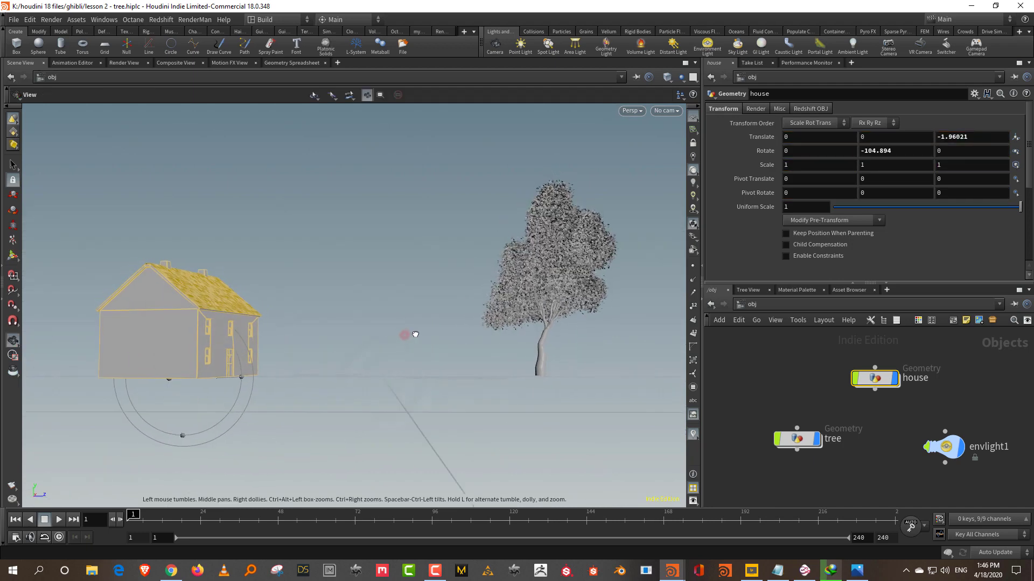
key(Return)
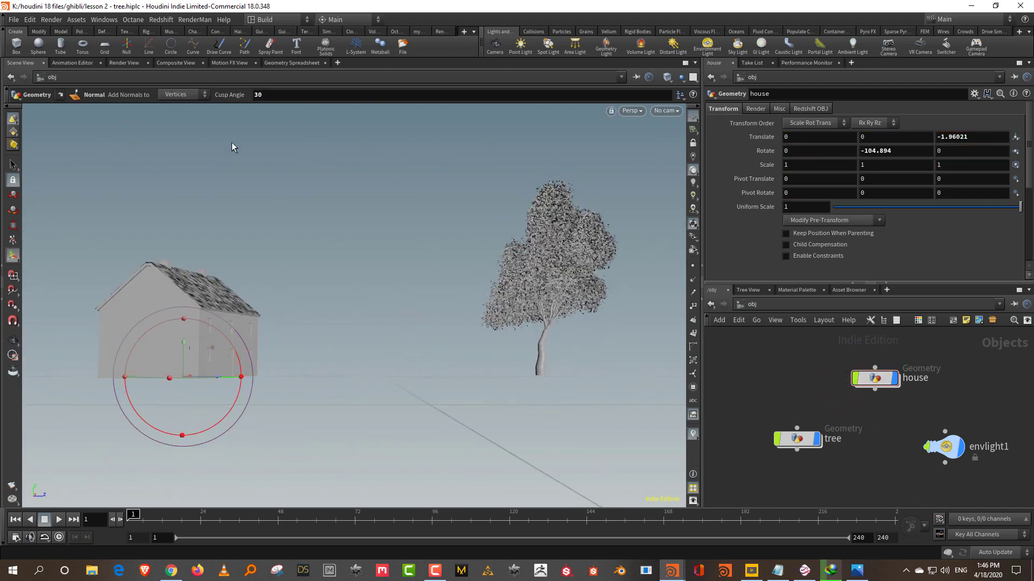
Save the scene as a new file named lesson 3 - landscape.hiplc
click(14, 20)
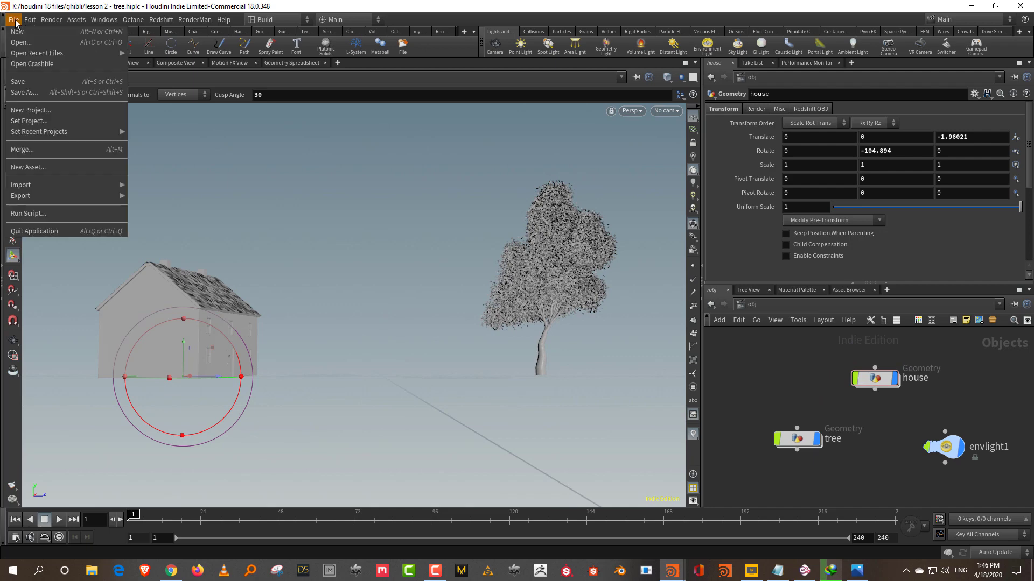
click(30, 93)
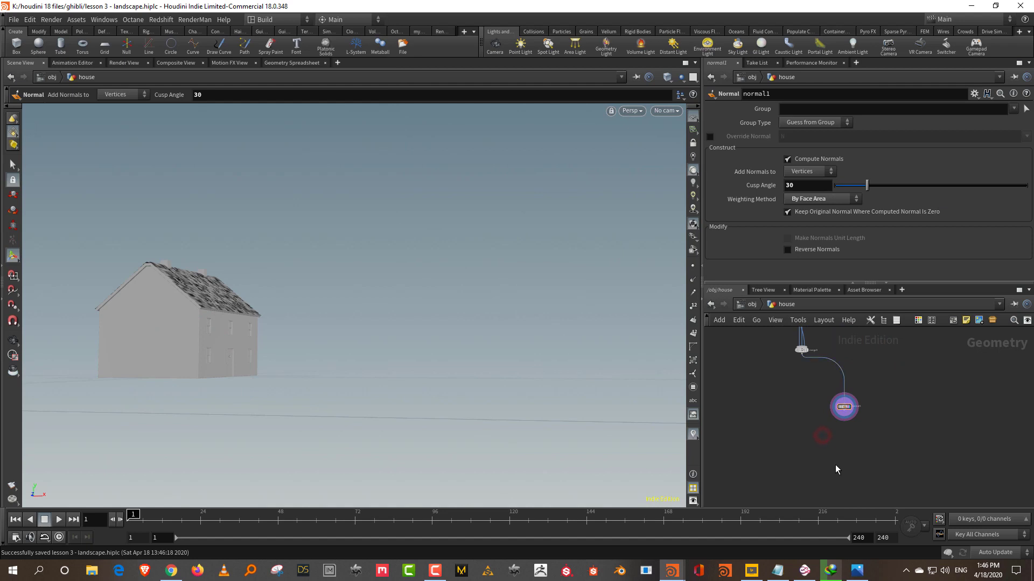
Add a Null node in the house network and connect it to the output of normal1
key(Tab)
text(nul)
click(930, 101)
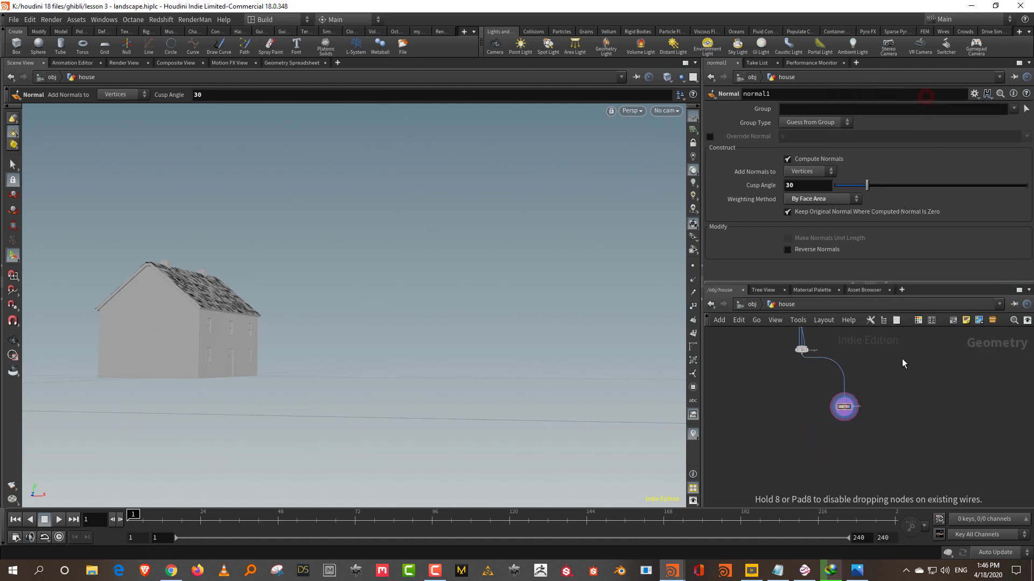
click(851, 472)
scroll(844, 415, up, 3)
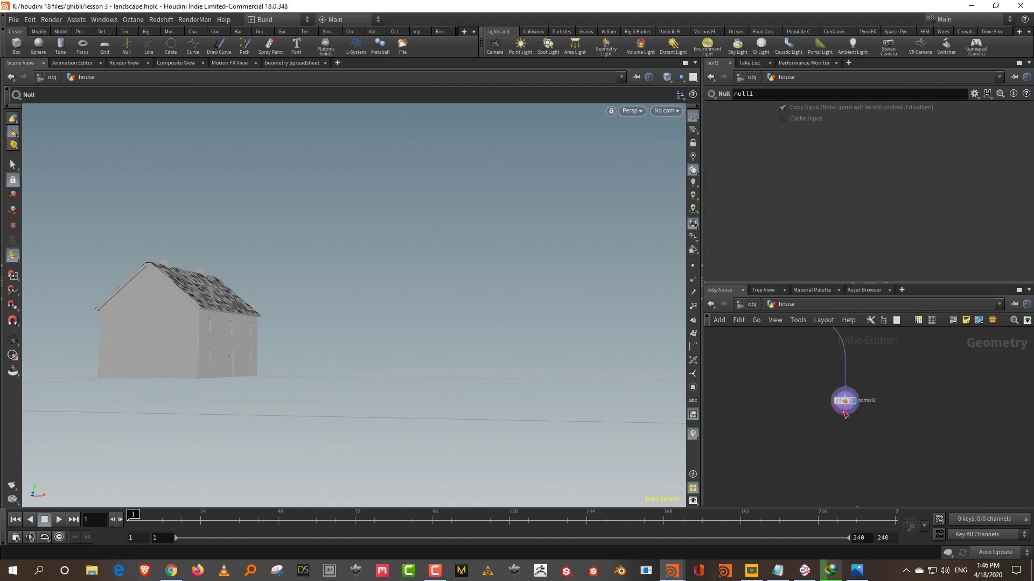
click(844, 412)
middle_drag(843, 411, 849, 359)
click(861, 454)
scroll(860, 460, up, 2)
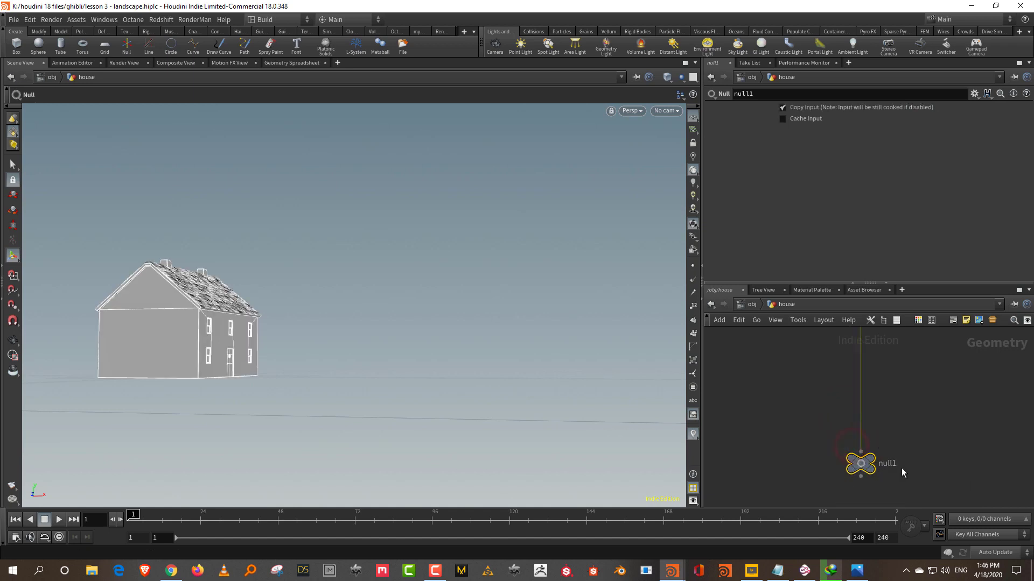
Rename the new null node in the house network to OUT_house
double_click(881, 463)
double_click(881, 463)
text(OUT)
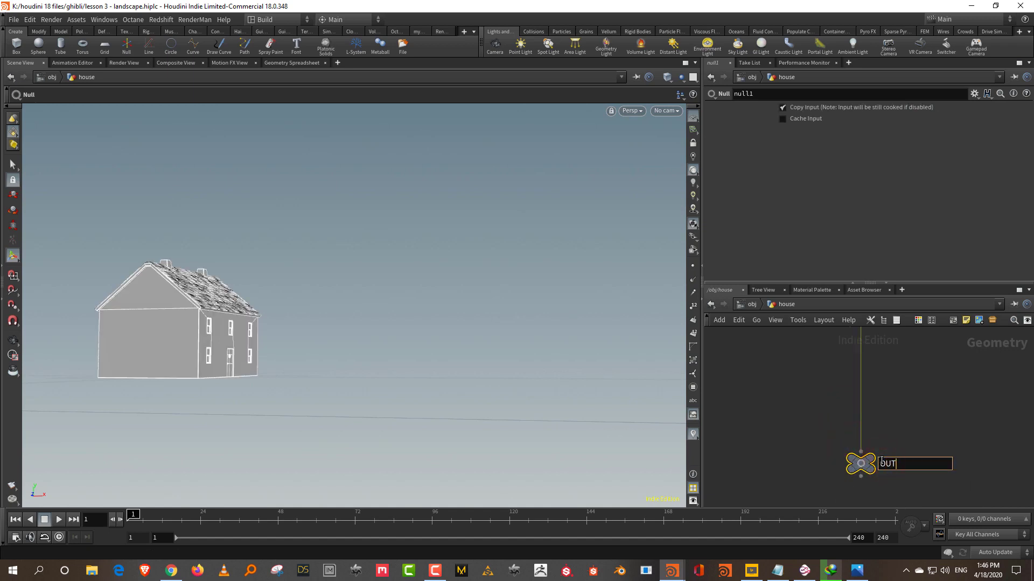
text(_house)
key(Return)
In the tree network, add a Null named OUT_tree connected below merge1
click(750, 309)
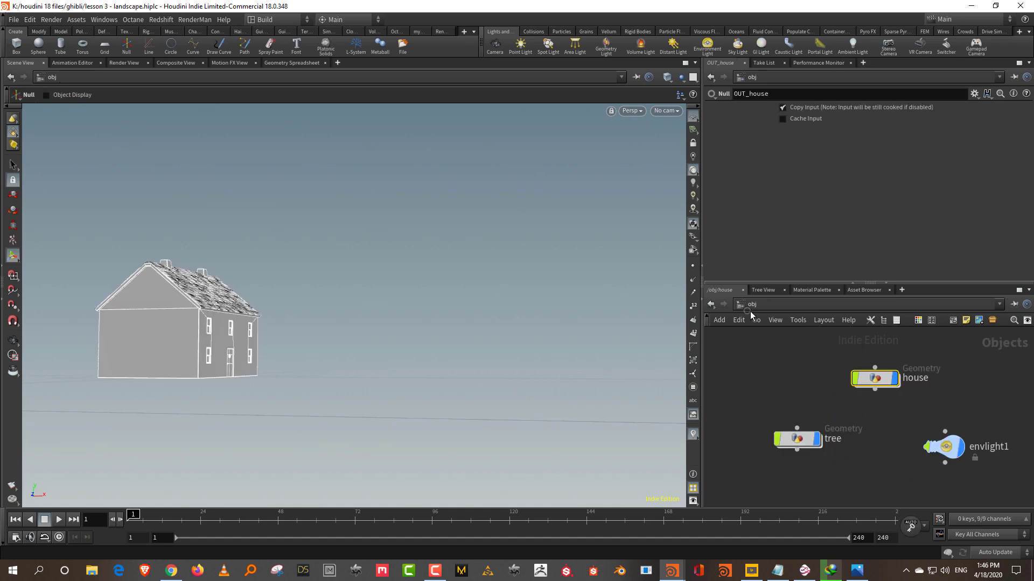
double_click(810, 442)
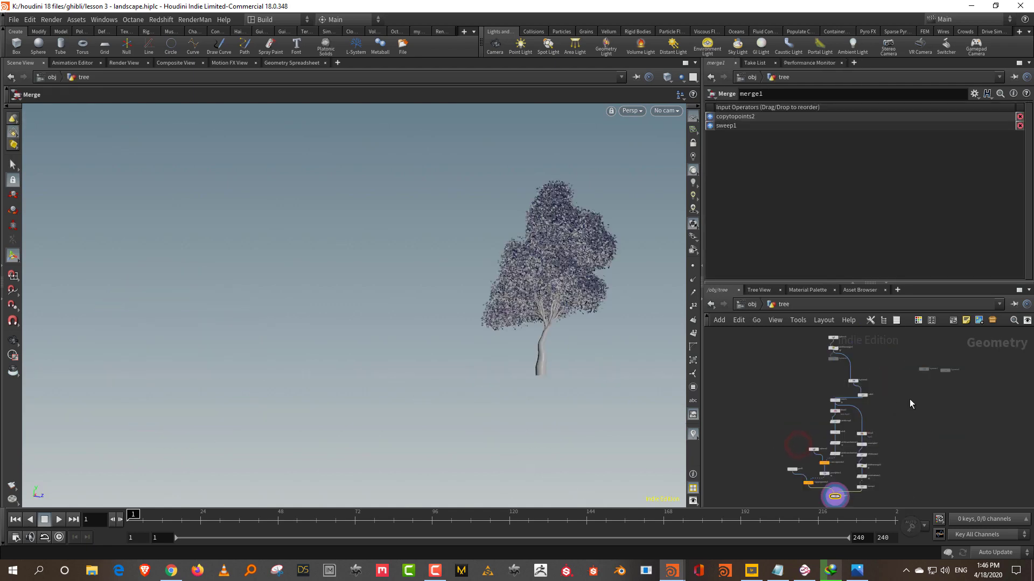
scroll(841, 437, up, 5)
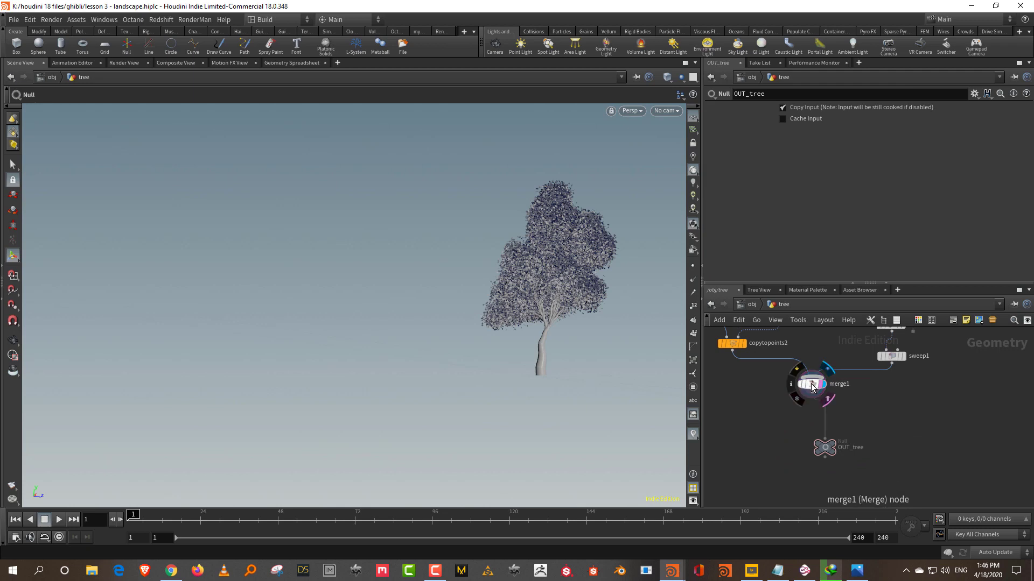
drag(810, 383, 773, 395)
click(891, 392)
Create a new Geometry object at the object level and name it terrain
click(746, 305)
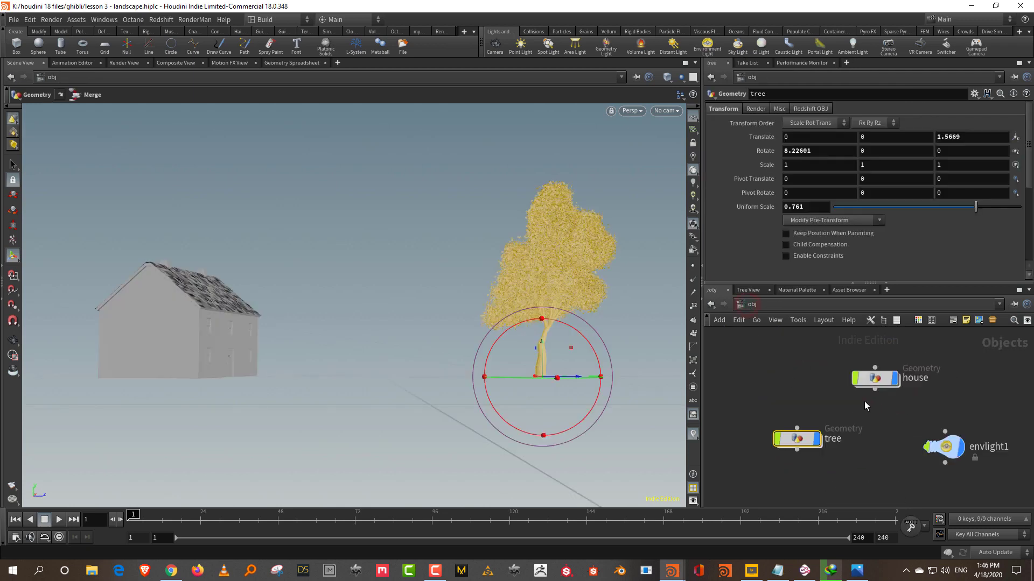
key(Tab)
text(geo)
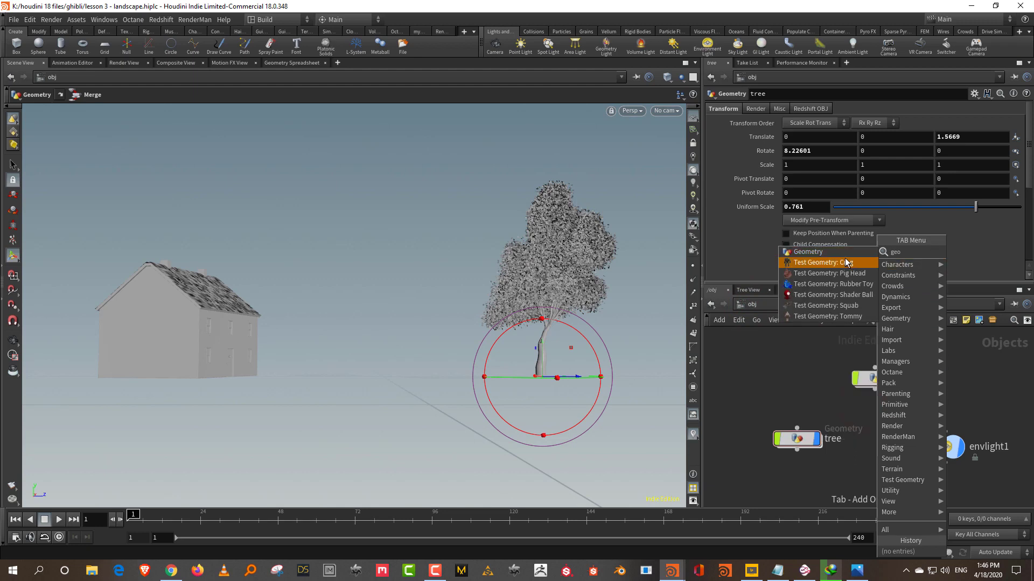
click(813, 252)
click(779, 373)
double_click(812, 371)
text(terrain)
key(Return)
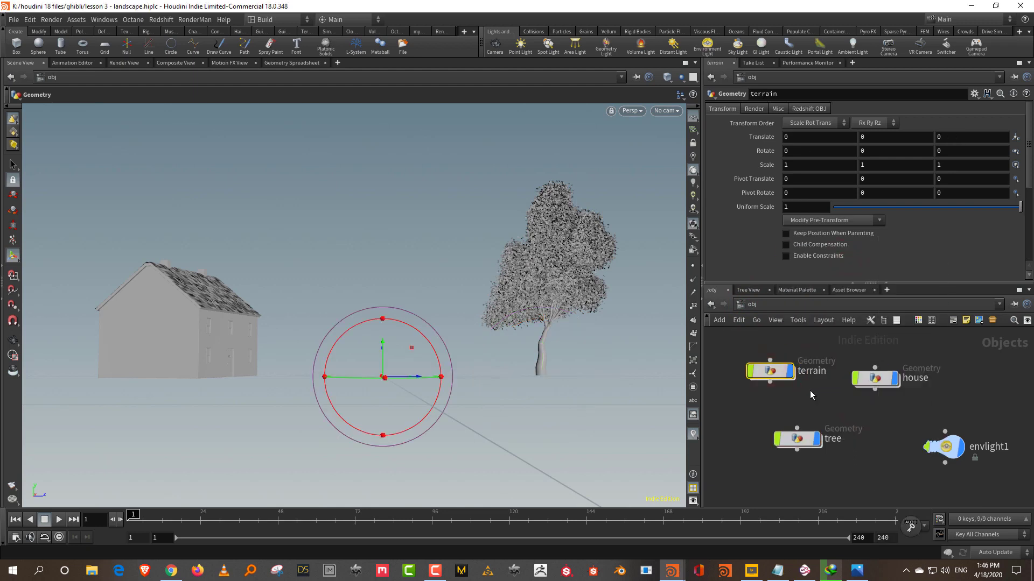
Enter the terrain object's network, enlarge the network area, and set the viewport to ghost other objects
key(Return)
drag(836, 284, 835, 222)
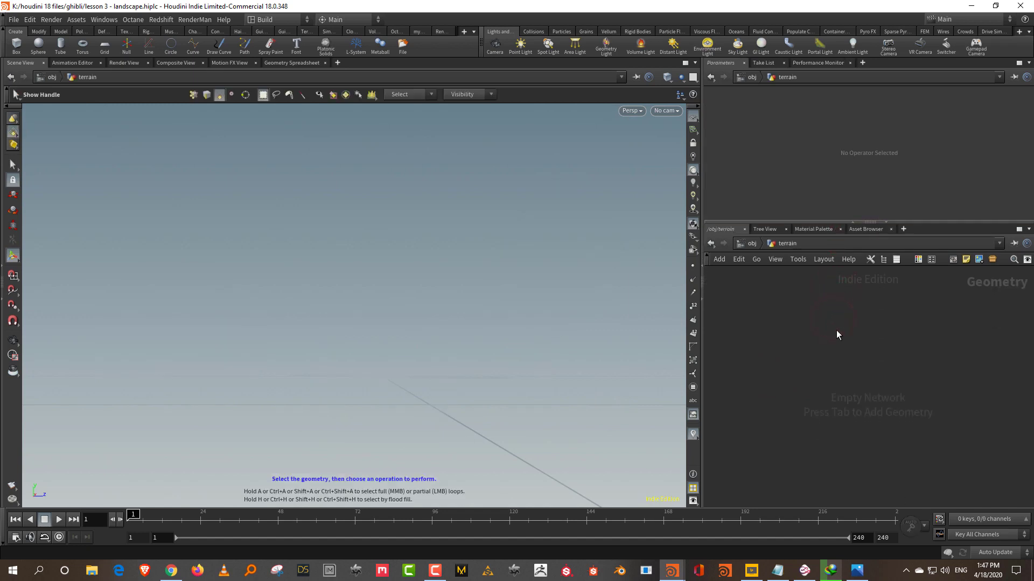
click(681, 77)
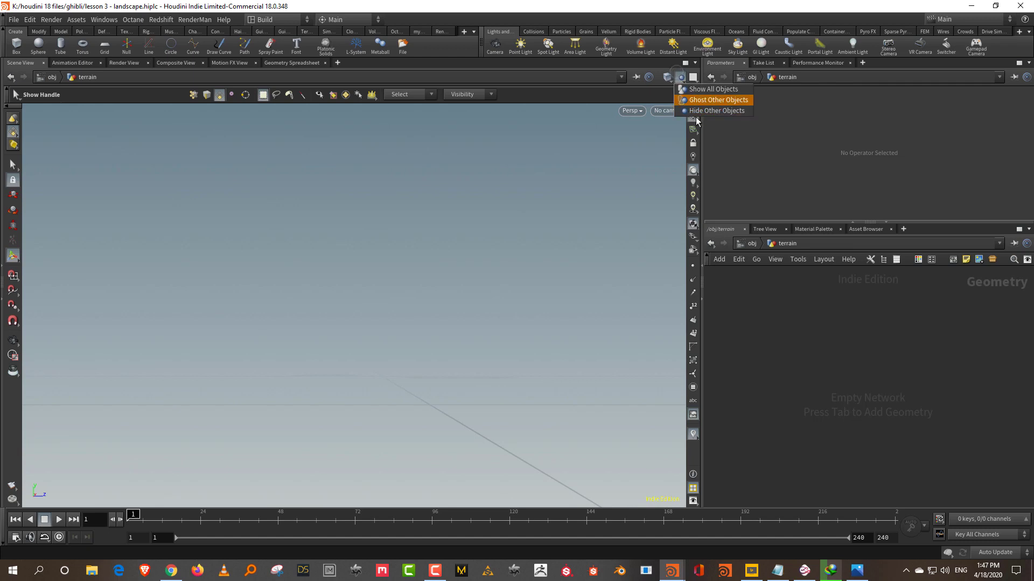
click(708, 101)
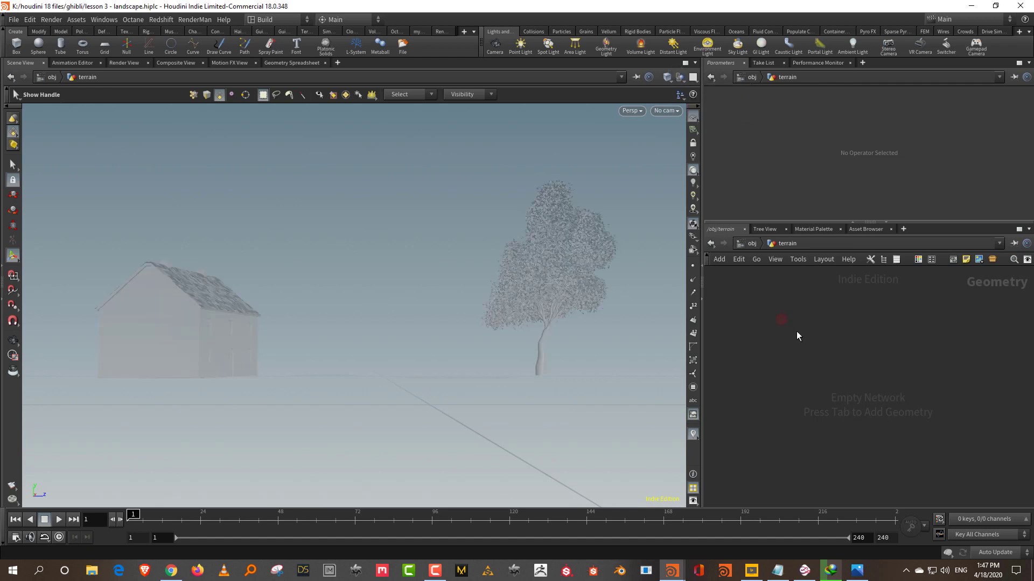
Add an Object Merge that references /obj/house/OUT_house, with its Transform set to Into This Object
key(Tab)
text(obje)
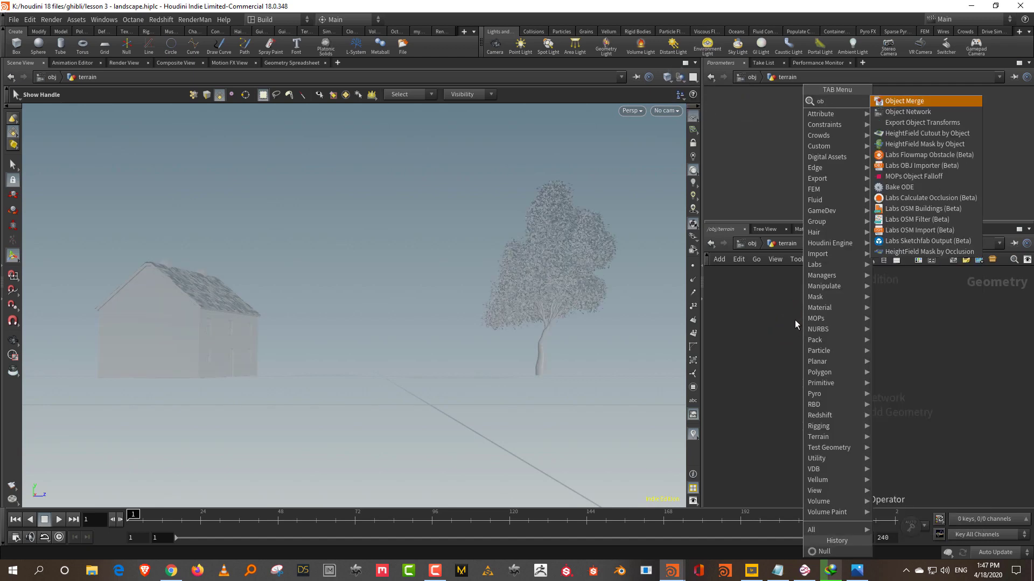
click(920, 101)
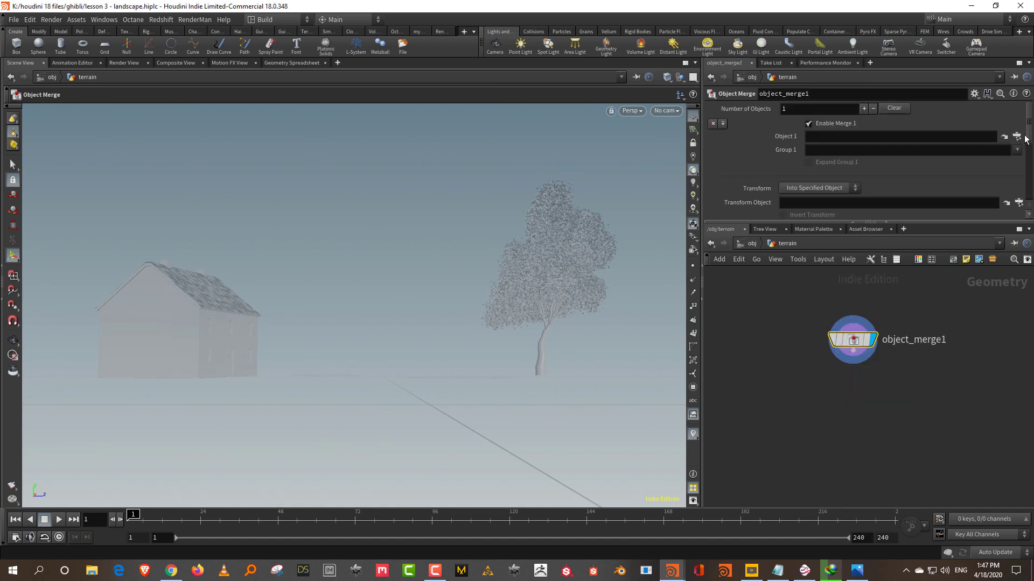
click(1020, 137)
click(920, 90)
double_click(965, 100)
drag(852, 219, 842, 286)
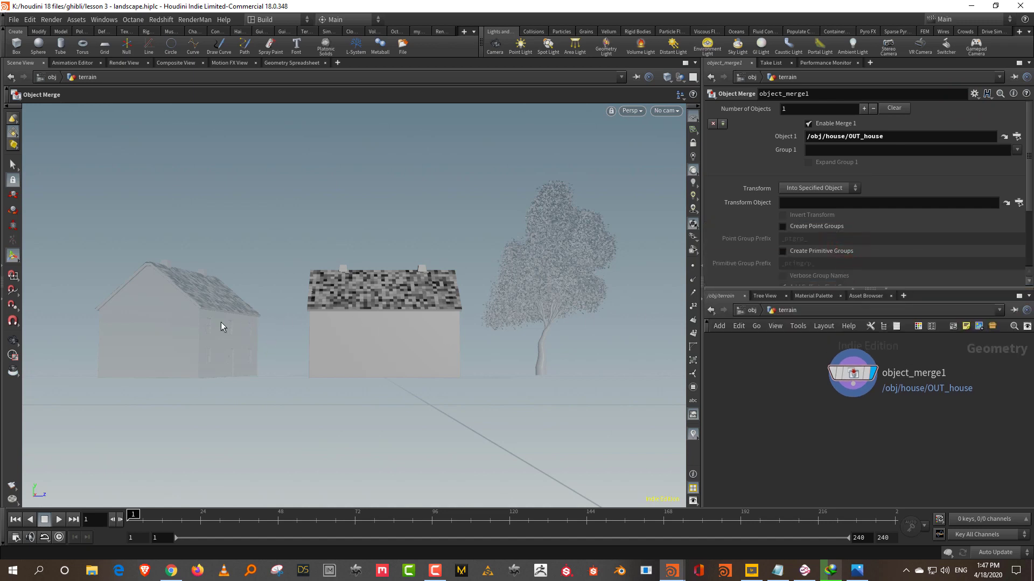
click(822, 188)
click(826, 212)
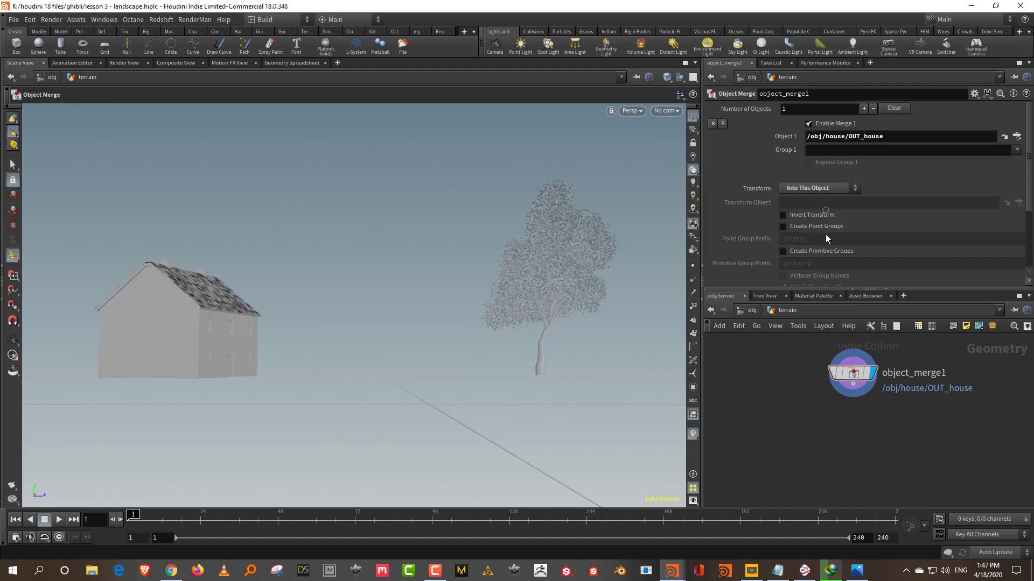
Duplicate the house's Object Merge node and place the copy beside the original
middle_drag(940, 397, 889, 402)
drag(895, 353, 777, 413)
key(ctrl+c)
key(ctrl+v)
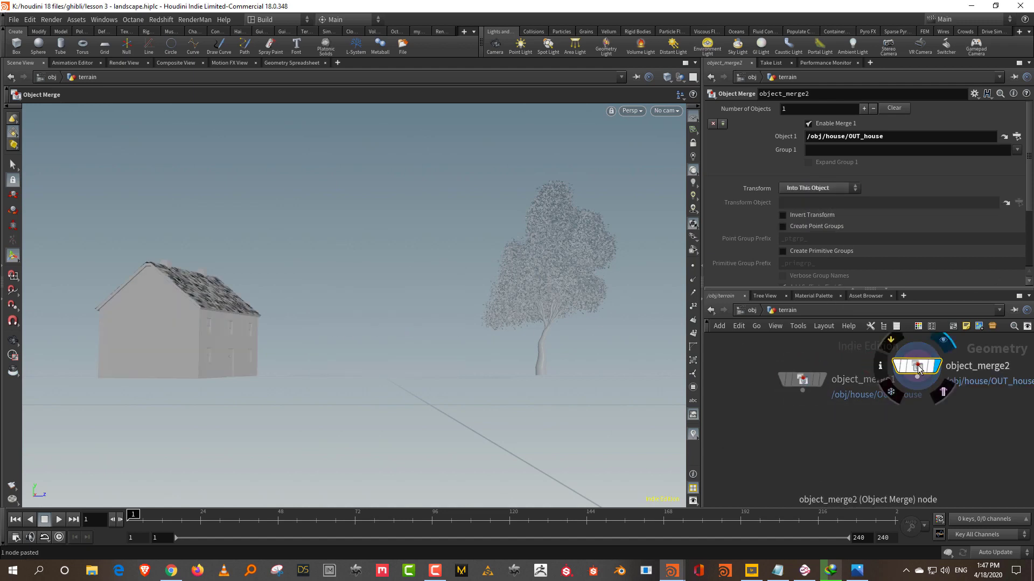
drag(932, 371, 985, 401)
middle_drag(941, 352, 866, 357)
Change the duplicated Object Merge's Object 1 reference to /obj/tree/OUT_tree
click(877, 371)
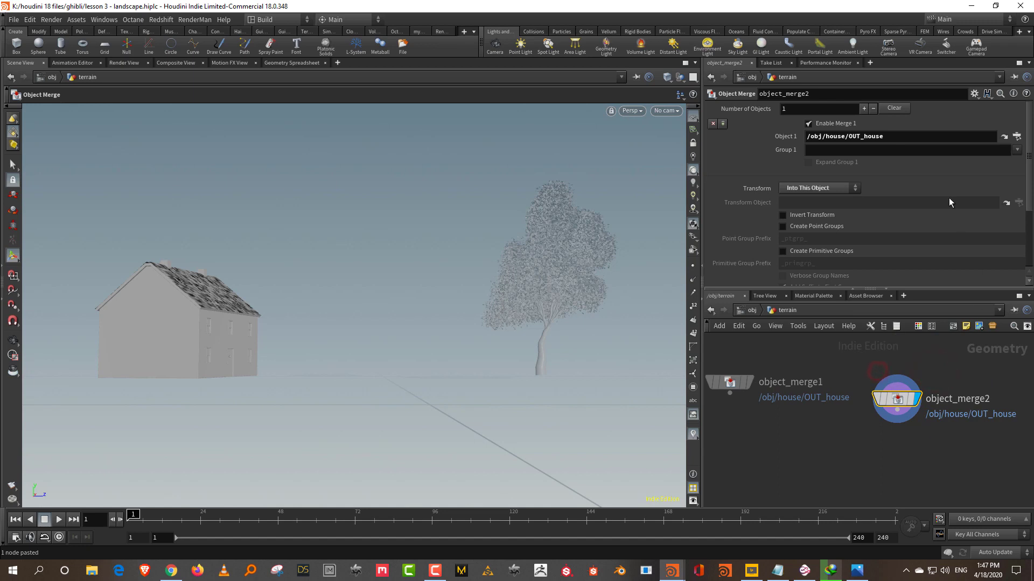
click(1017, 136)
double_click(949, 117)
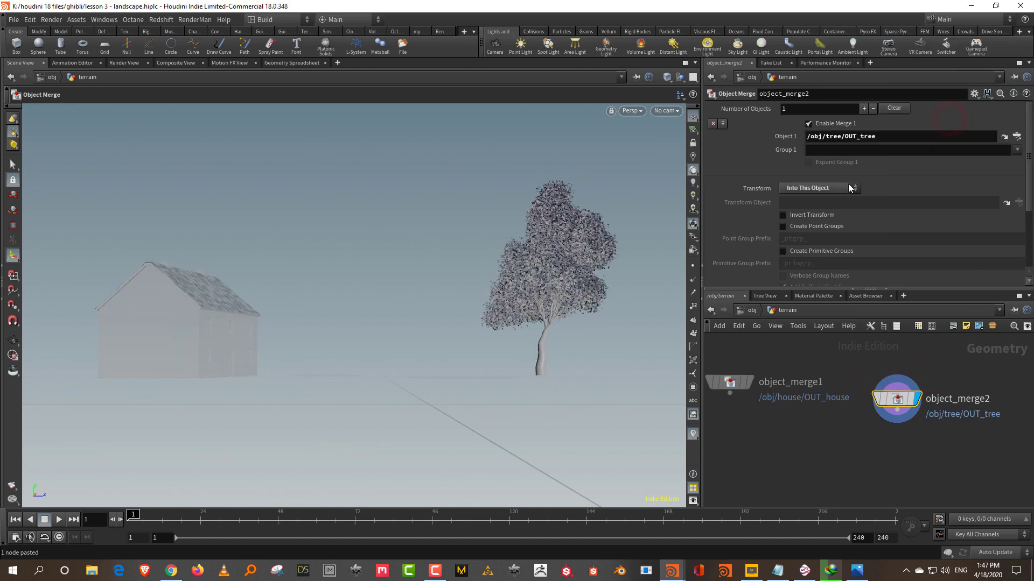
middle_drag(859, 442, 855, 410)
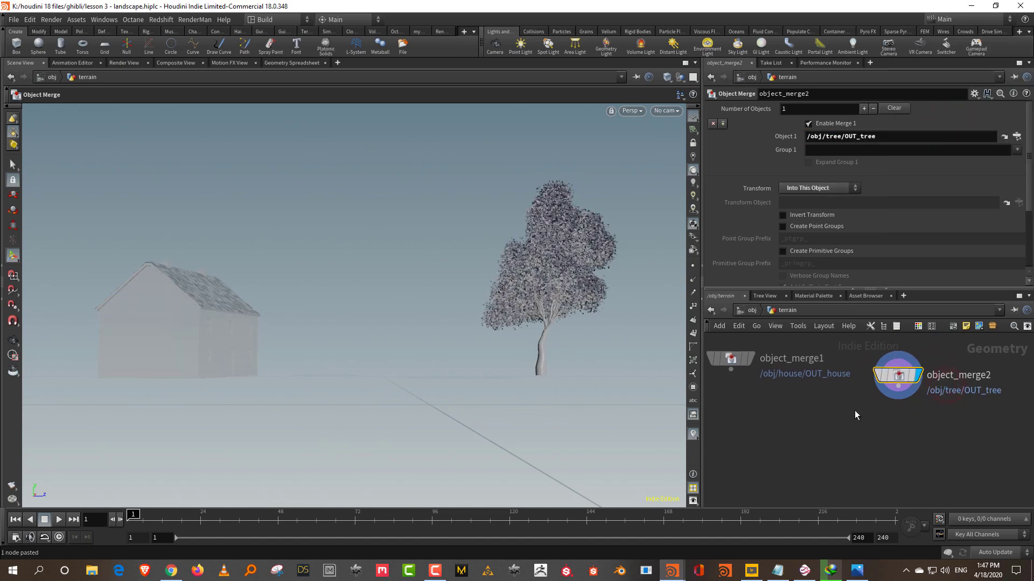
Inspect the ground area around the house and the tree trunk up close, toggling the wireframe display
key(space)
right_drag(548, 372, 557, 253)
drag(564, 326, 556, 362)
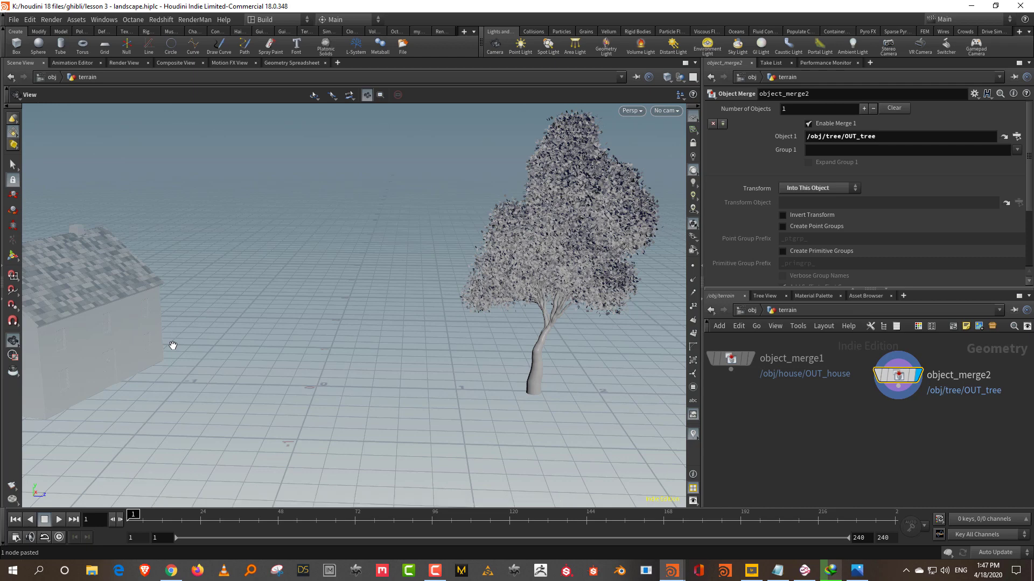
key(w)
key(w)
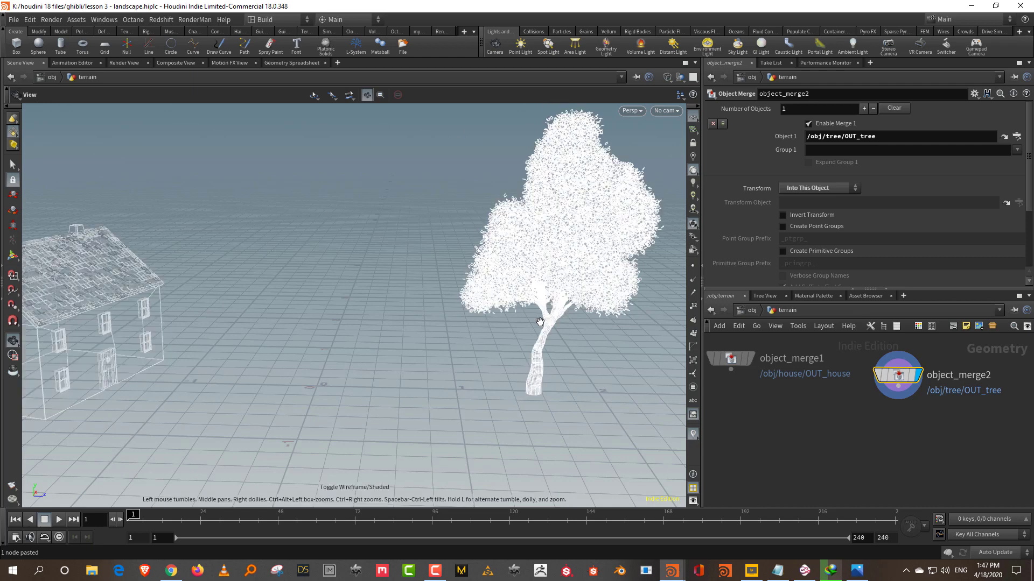
Select the connected primitives of the tree's trunk up close and remove them with a Blast
right_drag(546, 386, 588, 267)
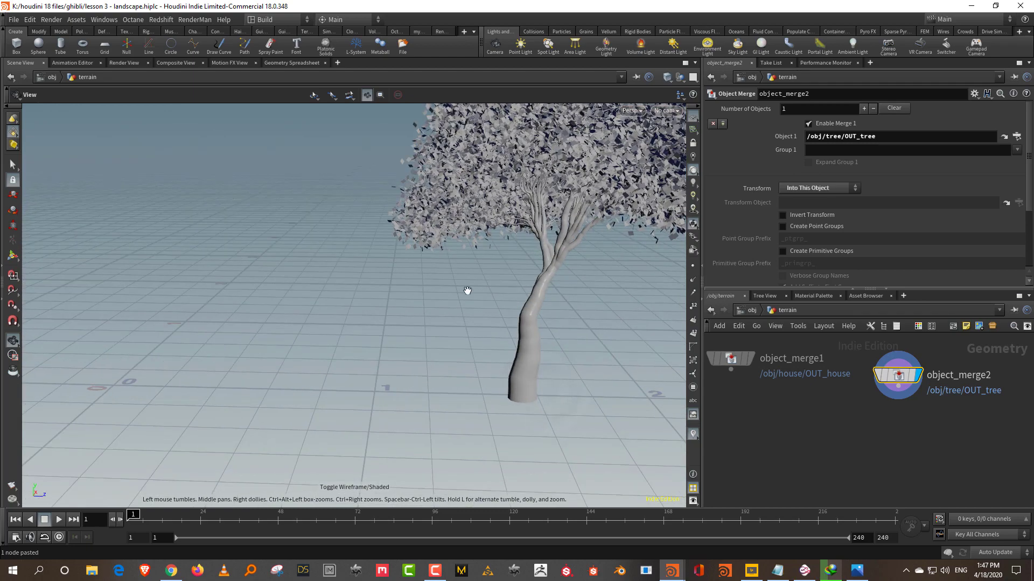
key(Return)
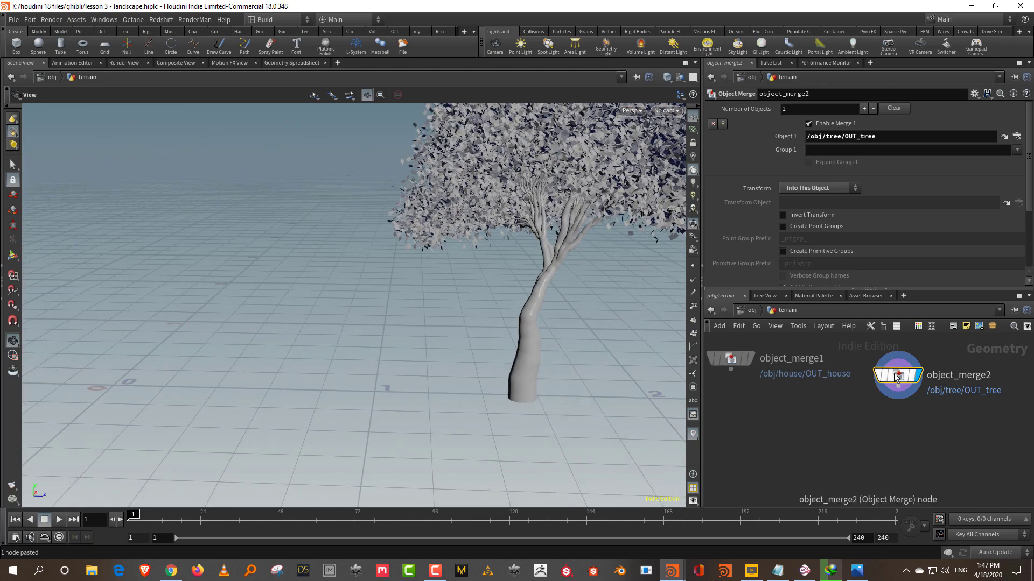
key(s)
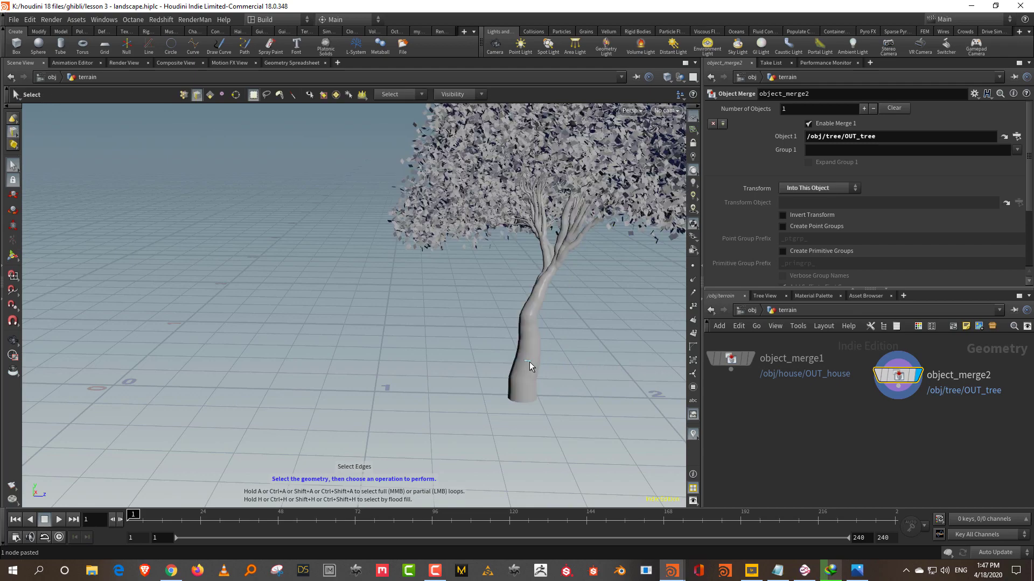
key(4)
click(524, 375)
key(Escape)
drag(540, 358, 528, 288)
right_drag(528, 289, 531, 314)
drag(542, 279, 518, 270)
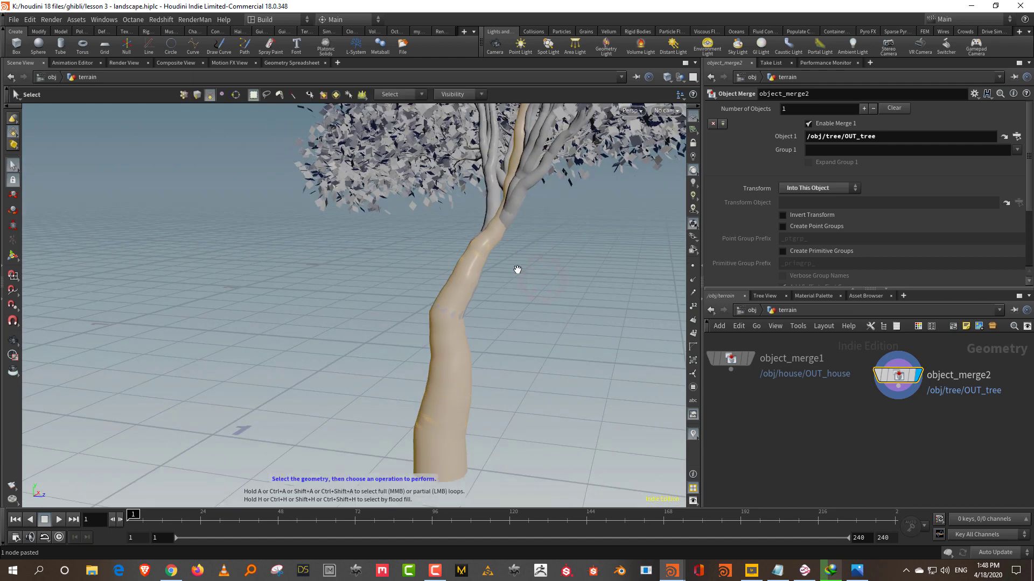
key(Delete)
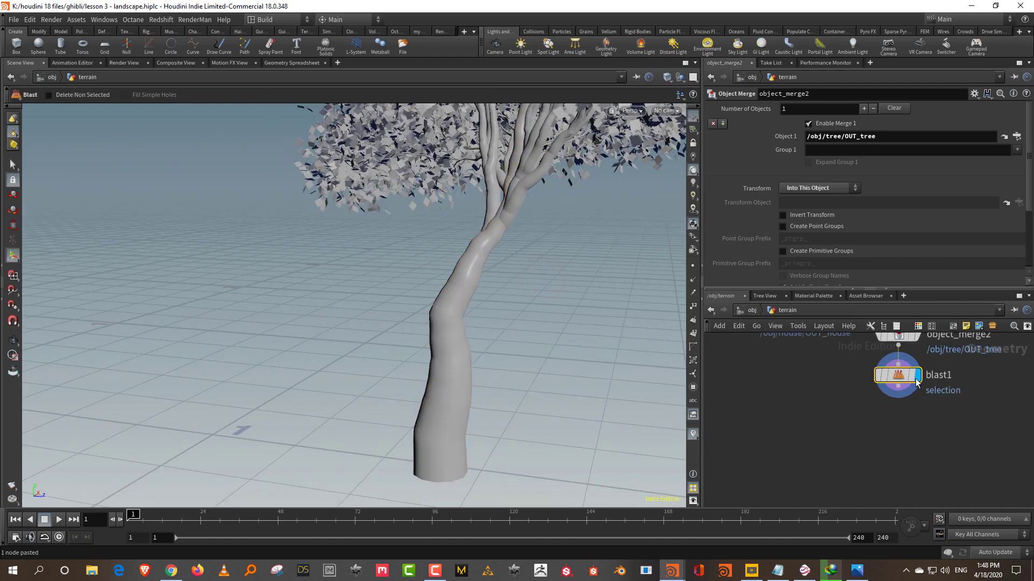
Turn on Delete Non Selected in the trunk's Blast so that only the trunk is kept
mouse_move(913, 377)
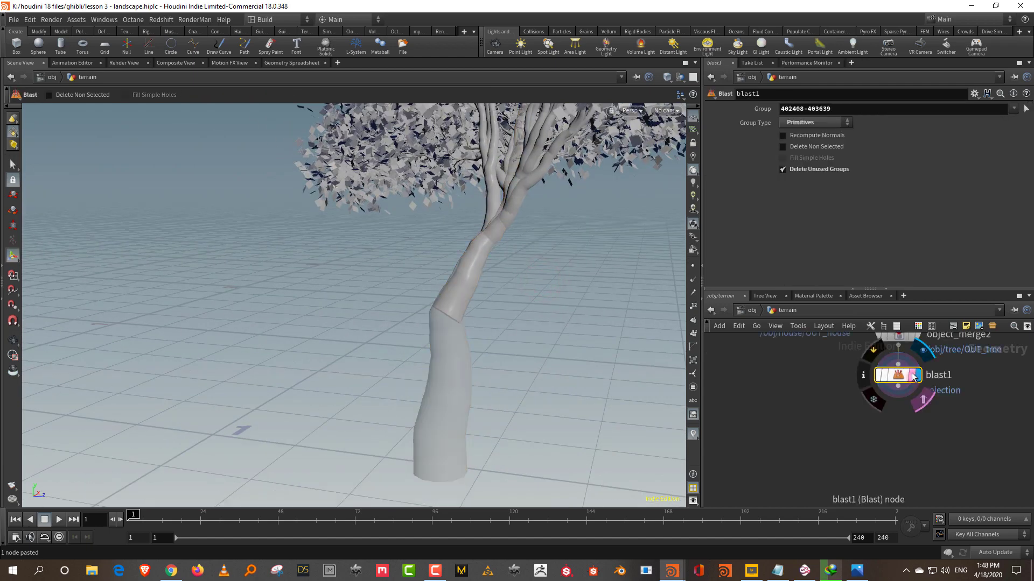
click(828, 147)
key(Escape)
drag(482, 318, 525, 328)
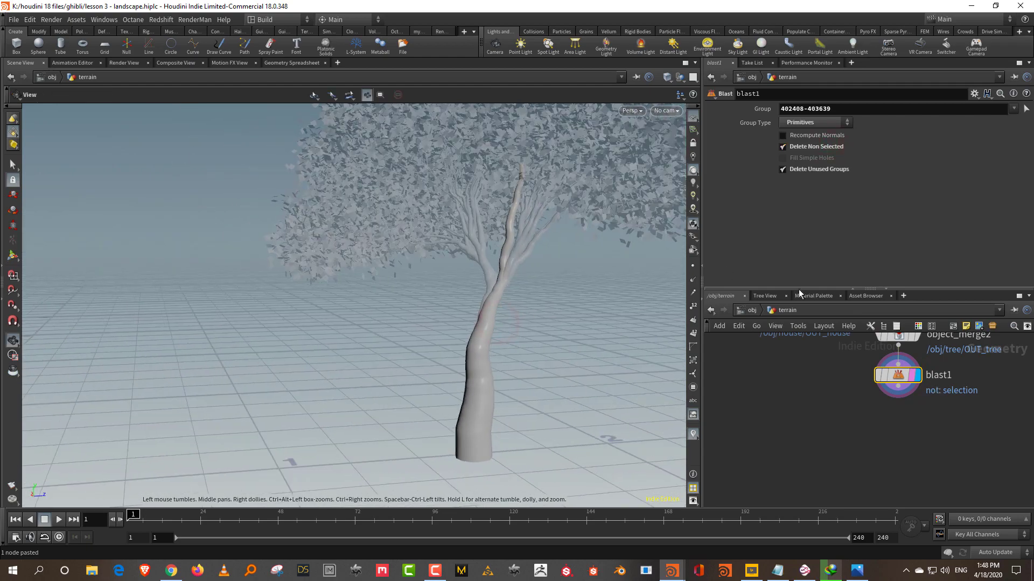
Display the house's Object Merge, select the house's connected walls, and isolate them with a Blast set to Delete Non Selected
drag(799, 289, 799, 231)
middle_drag(858, 353, 998, 439)
click(887, 375)
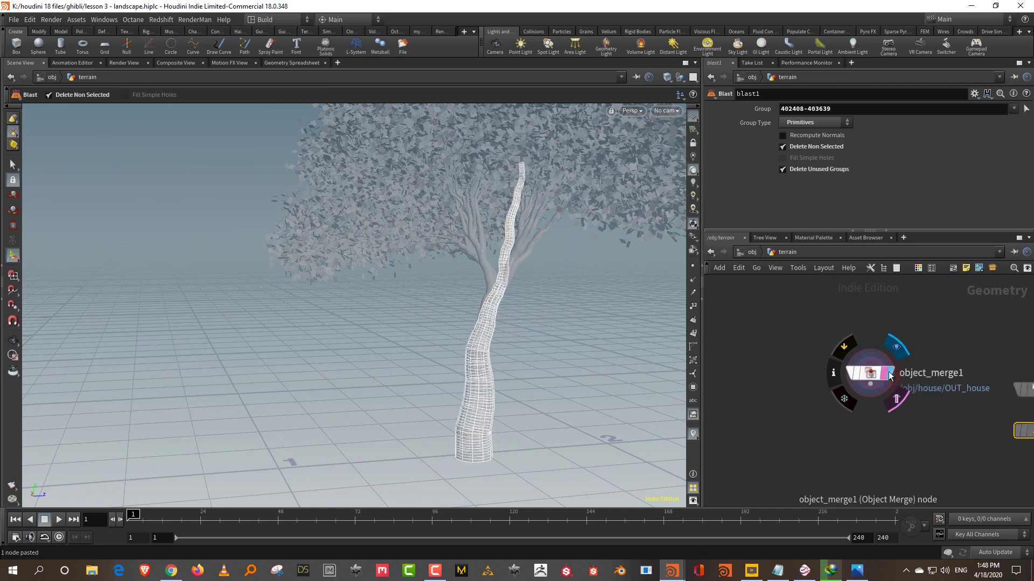
drag(929, 343, 761, 439)
key(Escape)
right_drag(498, 328, 474, 383)
middle_drag(474, 383, 784, 365)
middle_drag(397, 374, 662, 365)
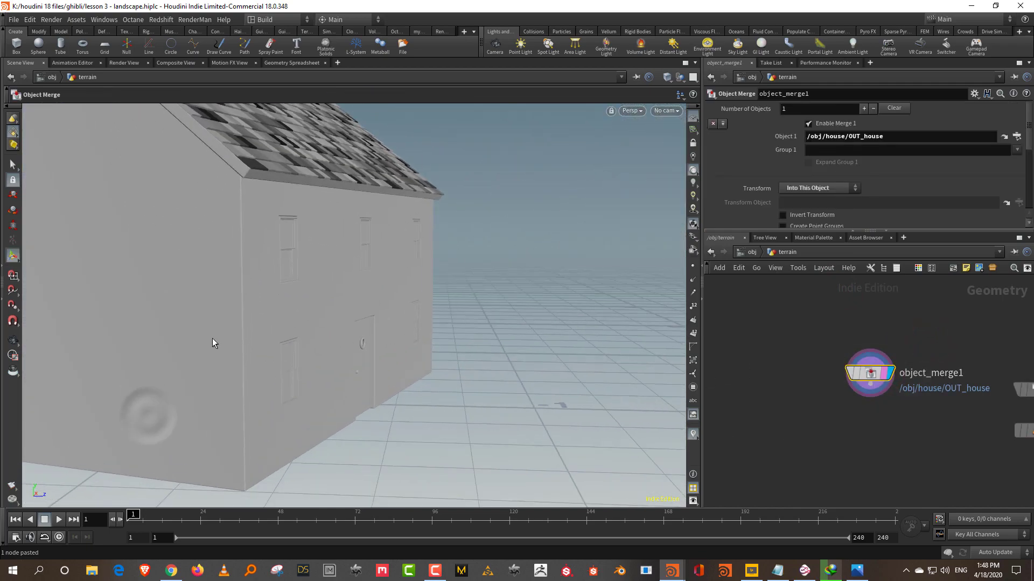
key(s)
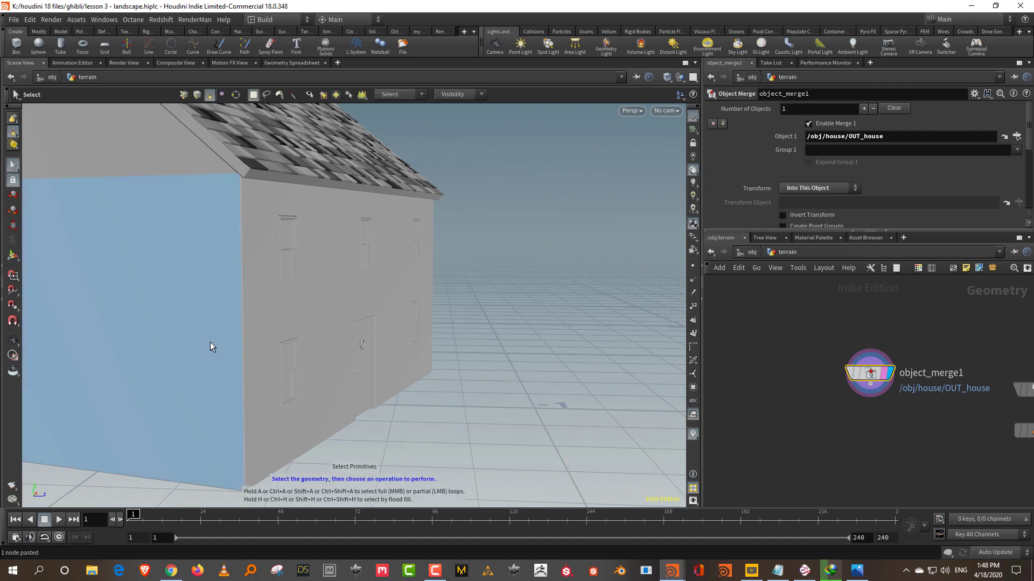
click(210, 341)
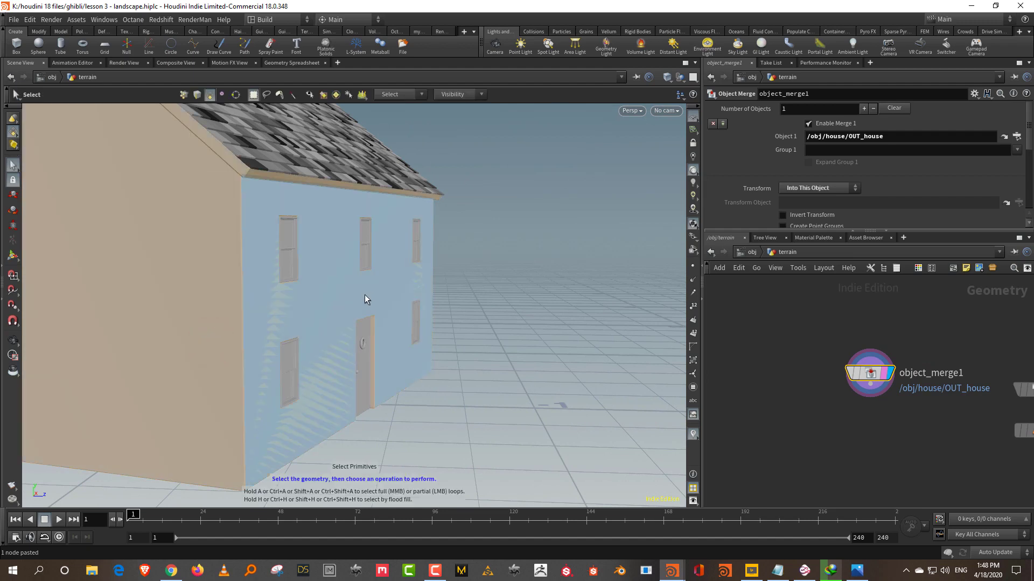
key(Delete)
click(794, 149)
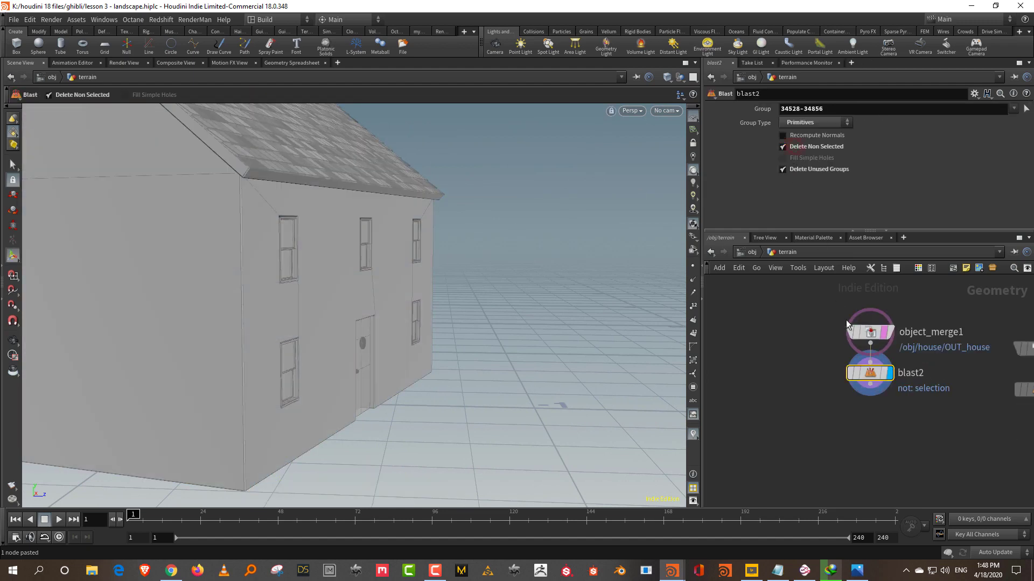
Set the viewport to Hide Other Objects and view the isolated house walls from farther away
click(681, 77)
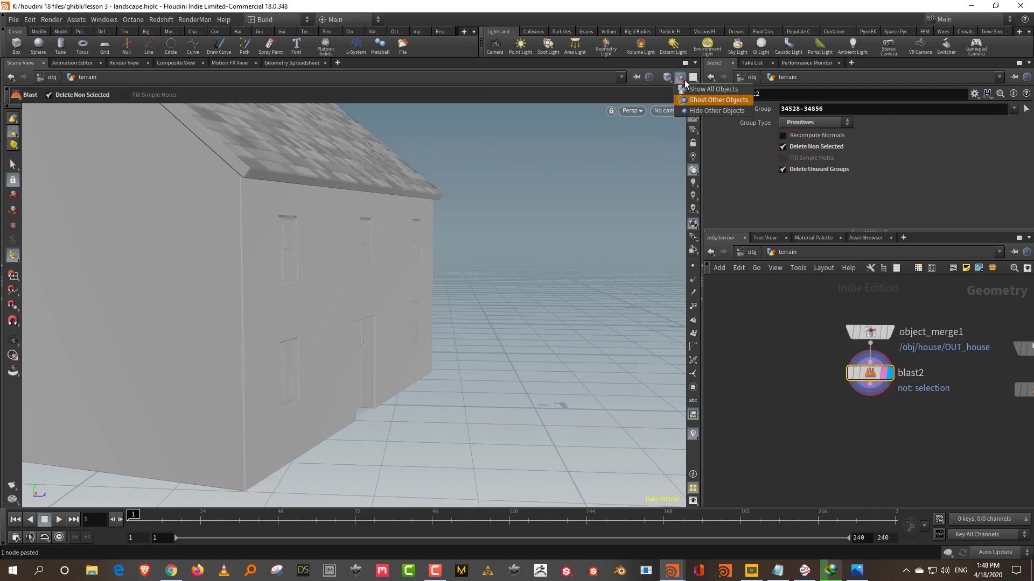
click(700, 110)
alt+right_drag(409, 242, 415, 367)
Add a Grid node beside the house branch and display it in the viewport
key(Tab)
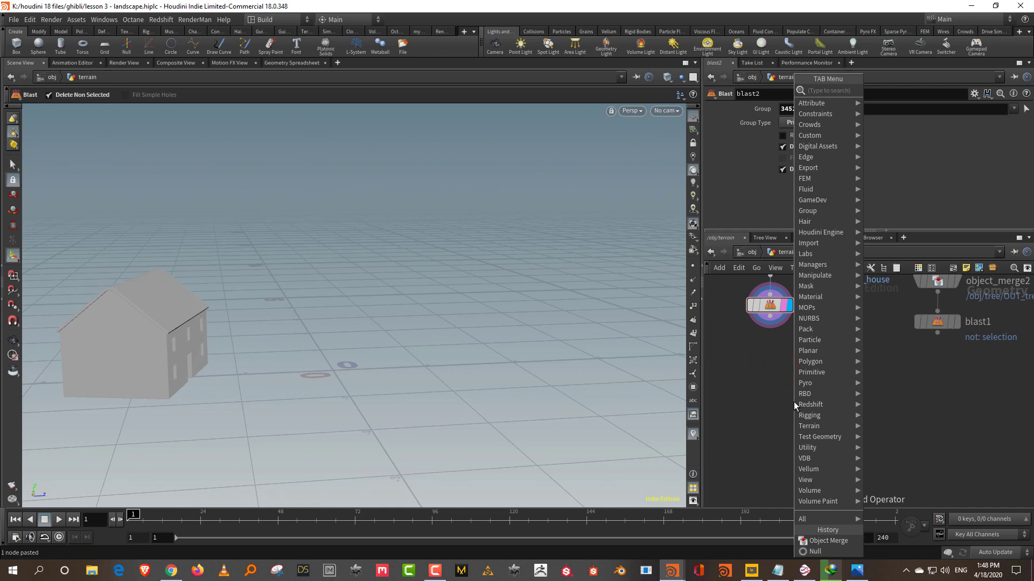
text(gri)
click(886, 90)
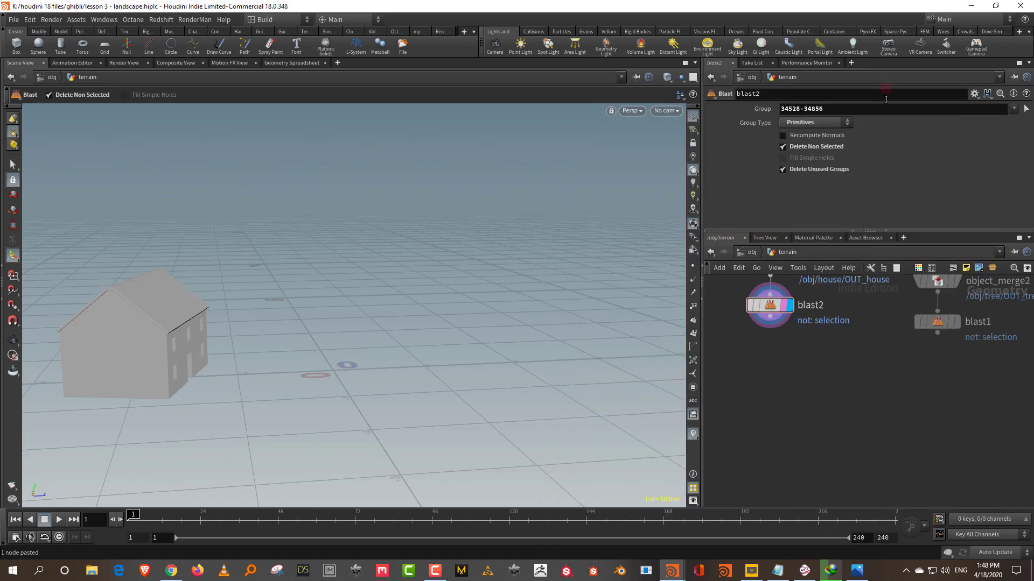
click(769, 356)
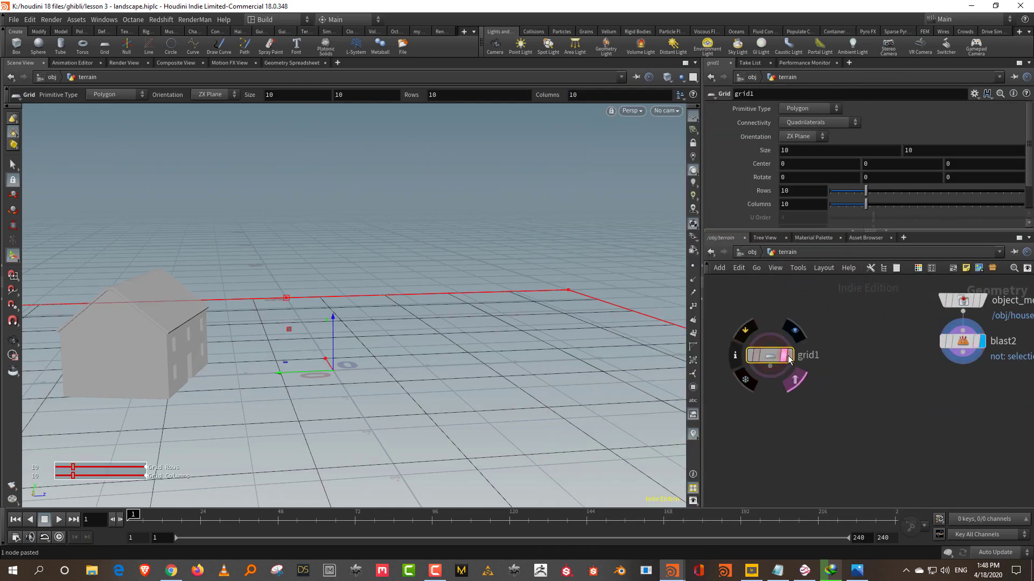
click(789, 358)
Resize the grid in the viewport to about 10.34 by 13.79 around the house and tree
alt+right_drag(254, 348, 245, 300)
alt+drag(245, 300, 346, 399)
alt+right_drag(325, 399, 327, 350)
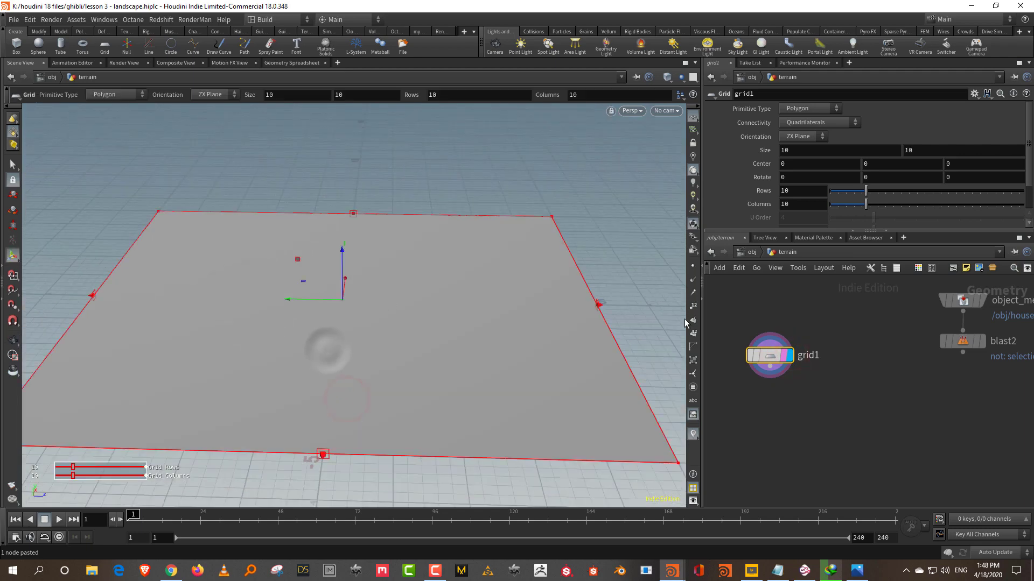
drag(599, 304, 680, 323)
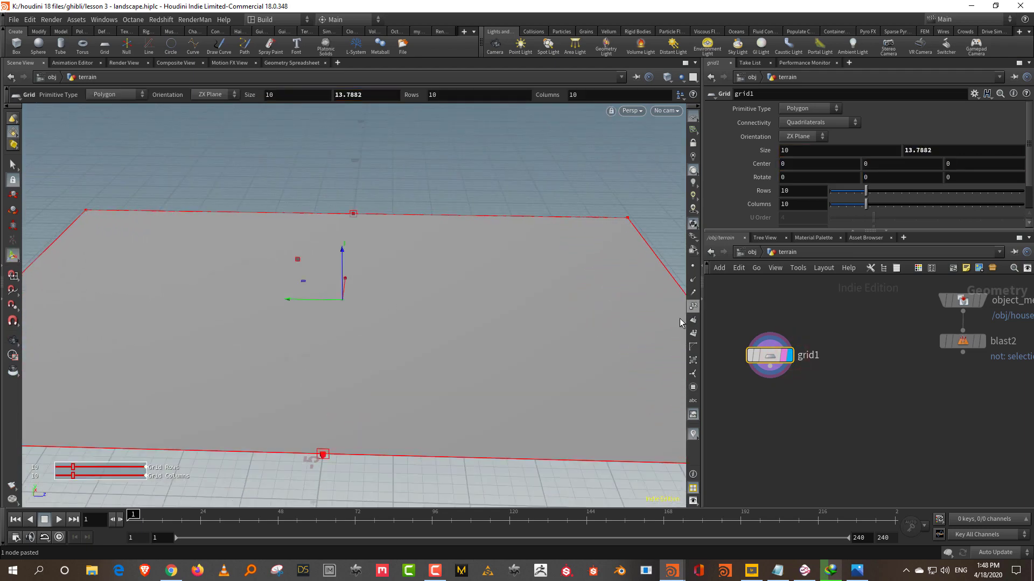
drag(323, 455, 322, 470)
alt+drag(515, 269, 427, 249)
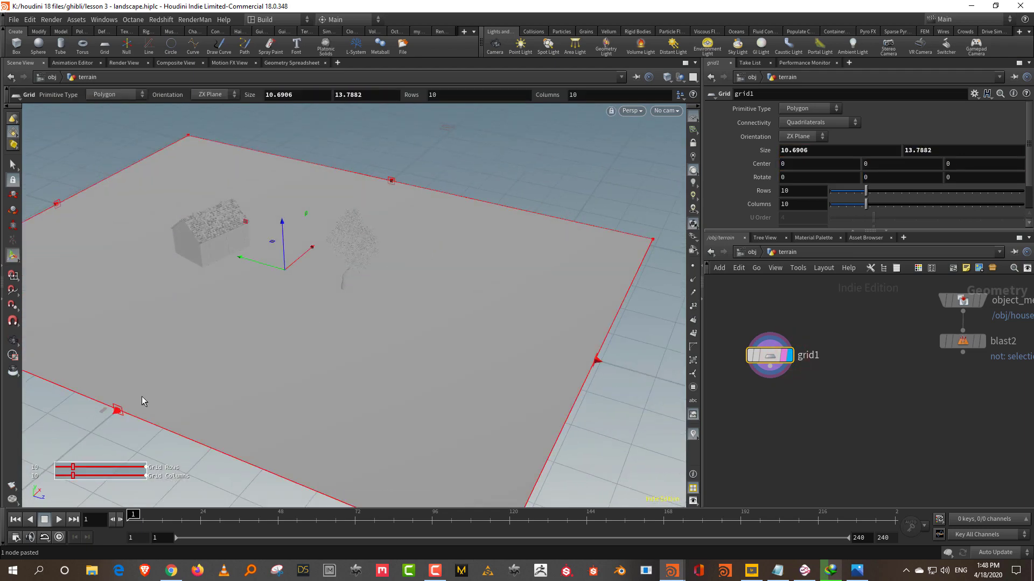
drag(120, 412, 127, 407)
Switch to wireframe display and set the grid's Rows and Columns to 400 each
key(w)
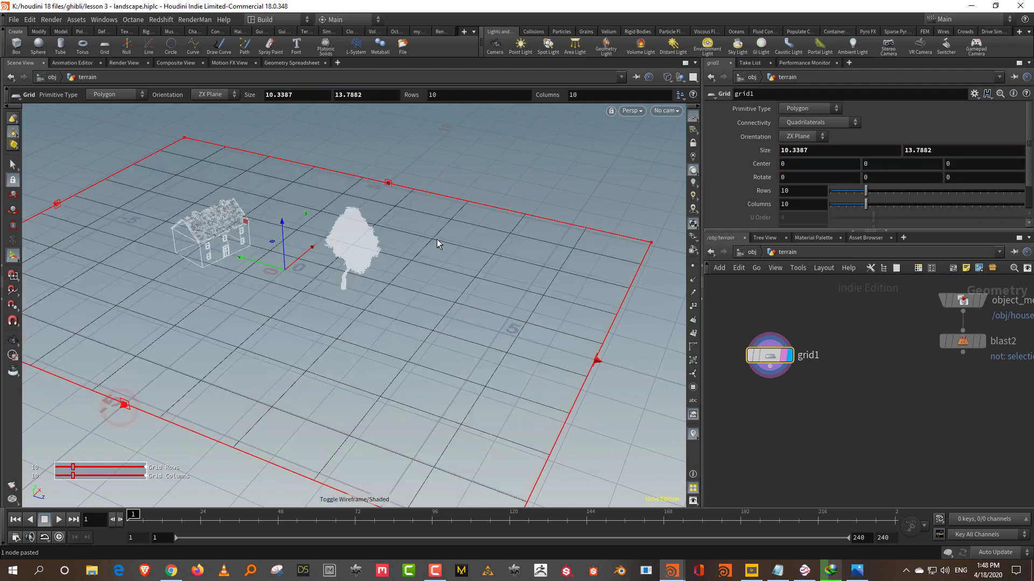
click(805, 190)
text(400)
key(Tab)
text(400)
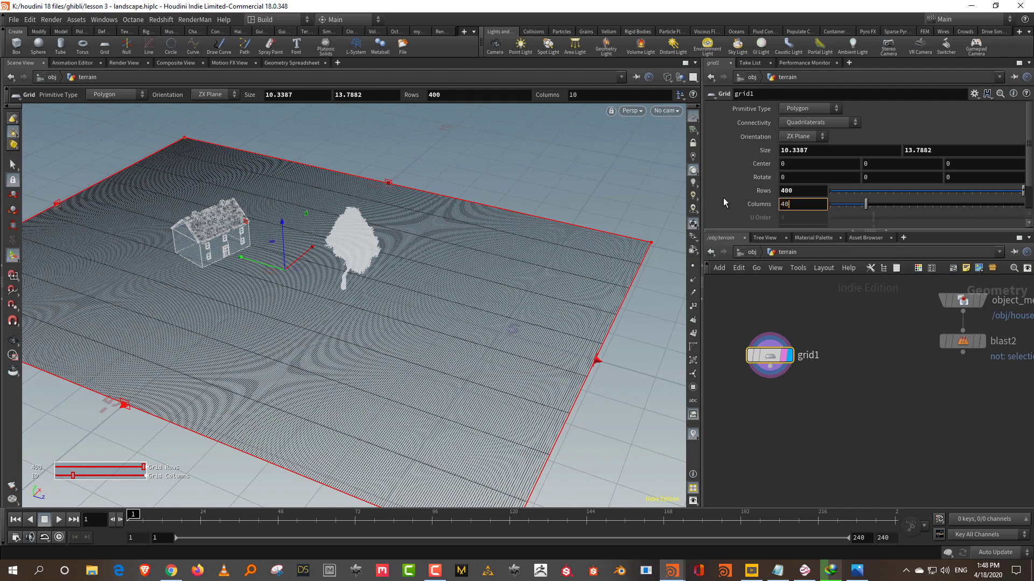
key(Return)
Add a Mask from Geometry node with the grid as its first input and the house's Blast as its reference, and display it
key(Tab)
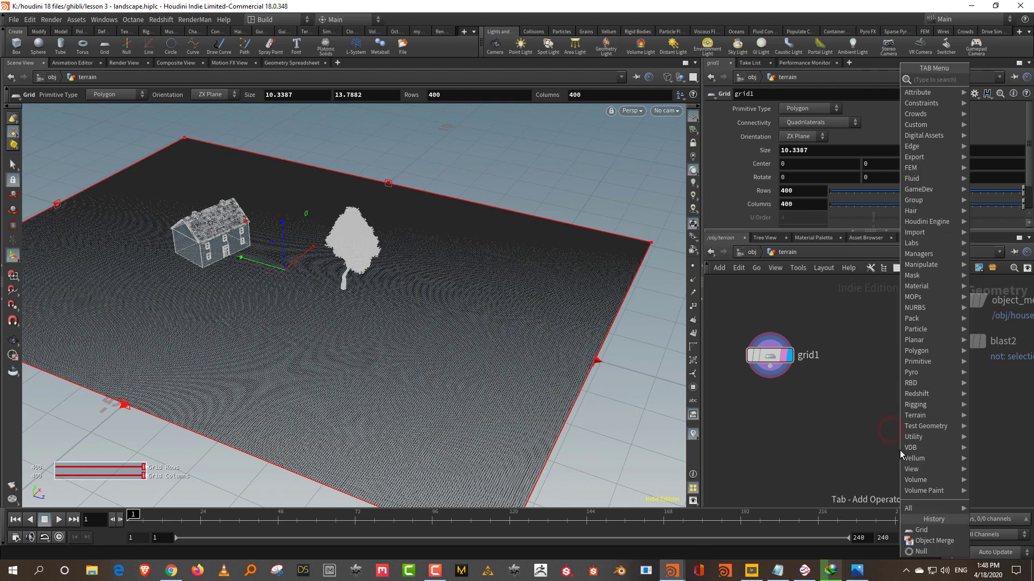
text(mask)
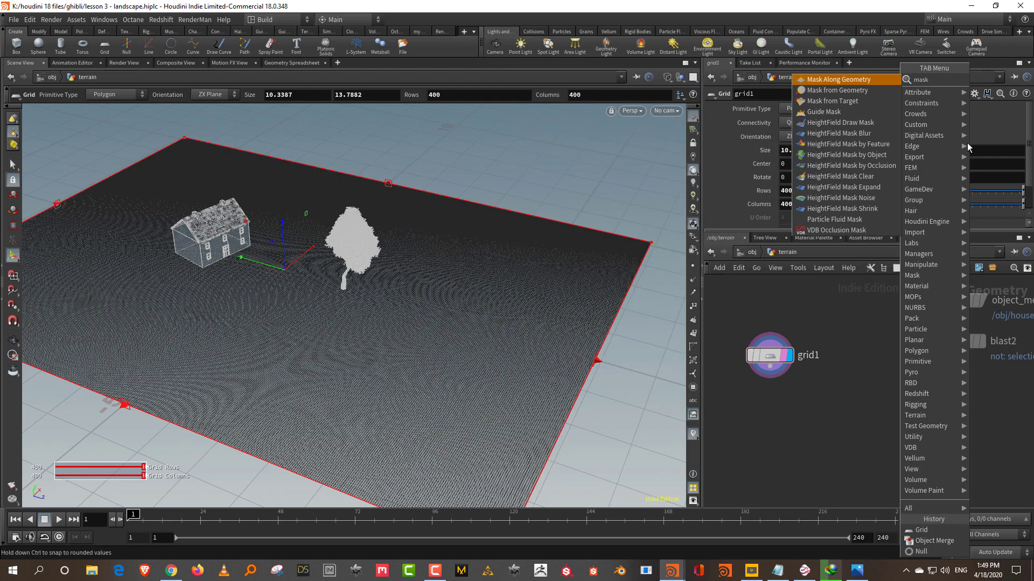
click(875, 91)
drag(963, 353, 856, 419)
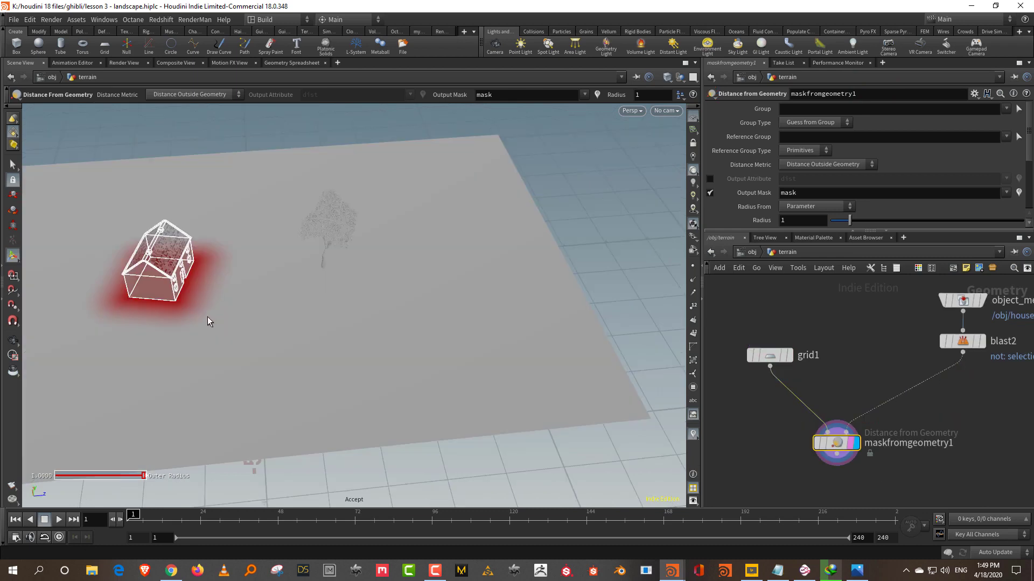
alt+right_drag(189, 315, 191, 251)
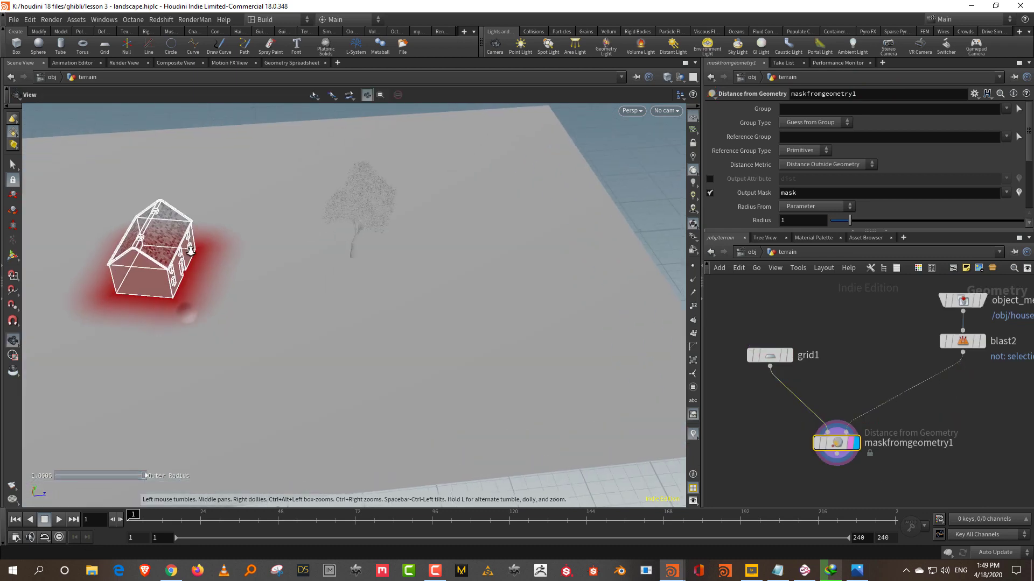
alt+middle_drag(182, 305, 277, 323)
alt+right_drag(274, 318, 276, 240)
alt+drag(342, 291, 291, 301)
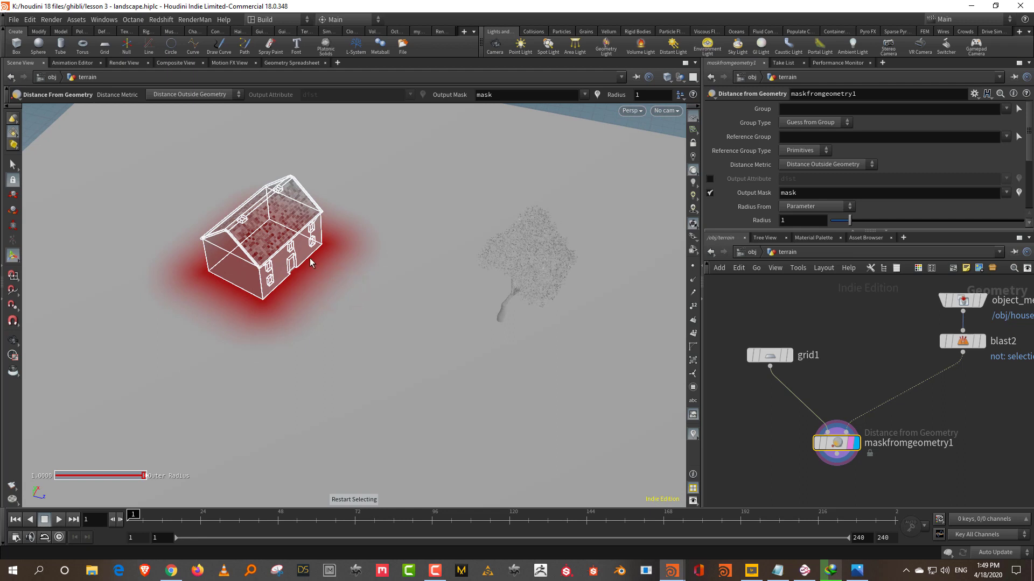
Set the Radius of the house mask to 3.41
drag(824, 232, 840, 304)
drag(849, 220, 906, 229)
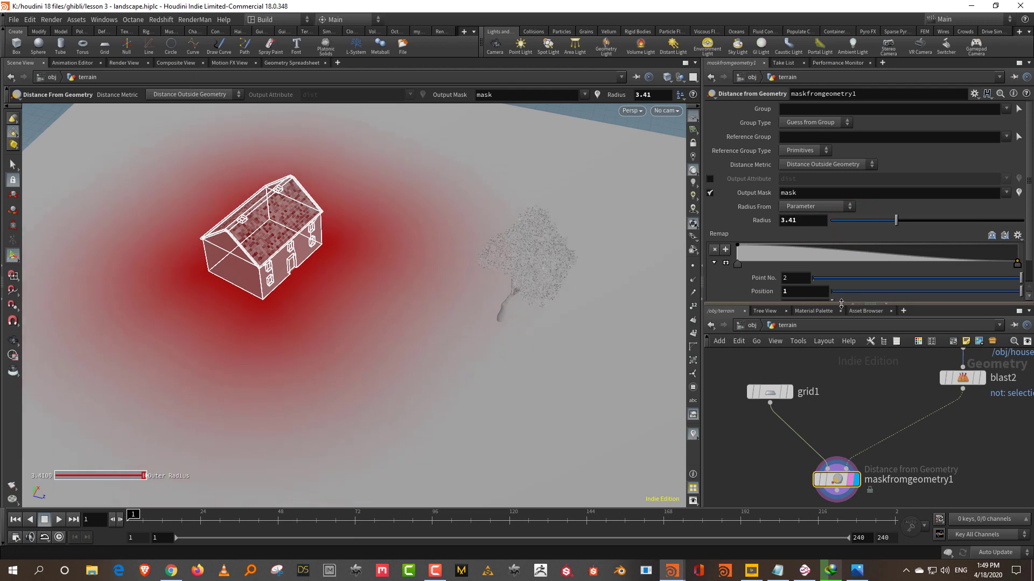
drag(863, 303, 863, 255)
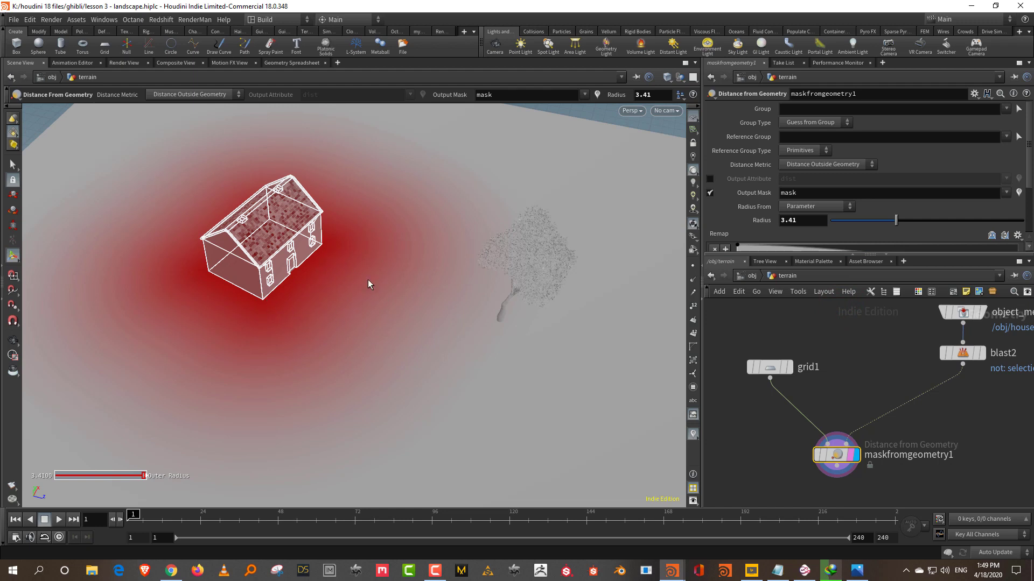
Select the points of the house's front wall and move them outward with an Edit, about 0.81 in Z and -0.21 in X
middle_drag(948, 408, 936, 443)
click(966, 390)
click(969, 389)
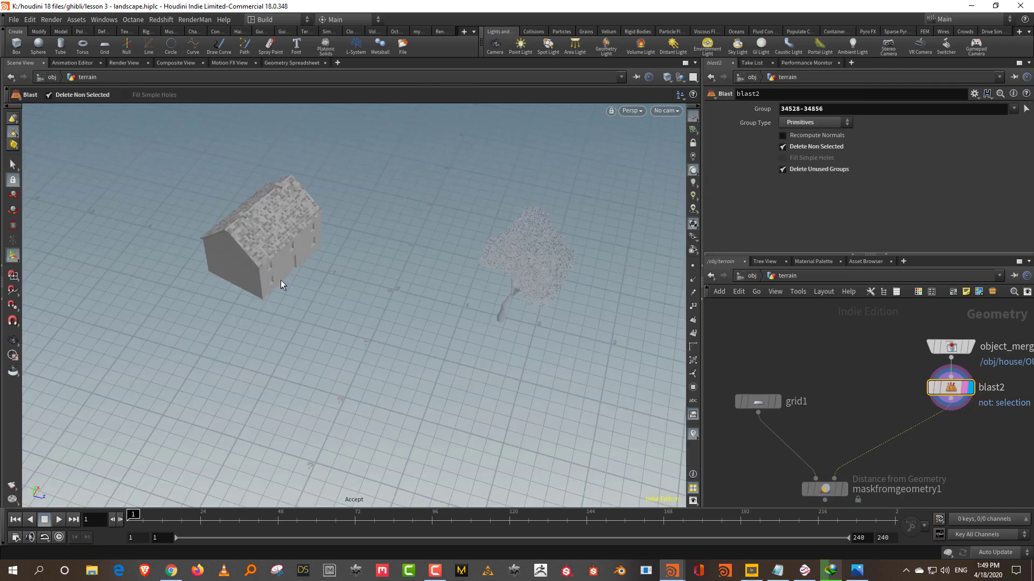
key(Escape)
mouse_move(279, 289)
mouse_down()
mouse_move(335, 231)
mouse_move(255, 244)
mouse_move(262, 238)
mouse_move(275, 314)
mouse_up()
key(s)
key(t)
alt+drag(330, 271, 296, 322)
alt+drag(304, 256, 301, 291)
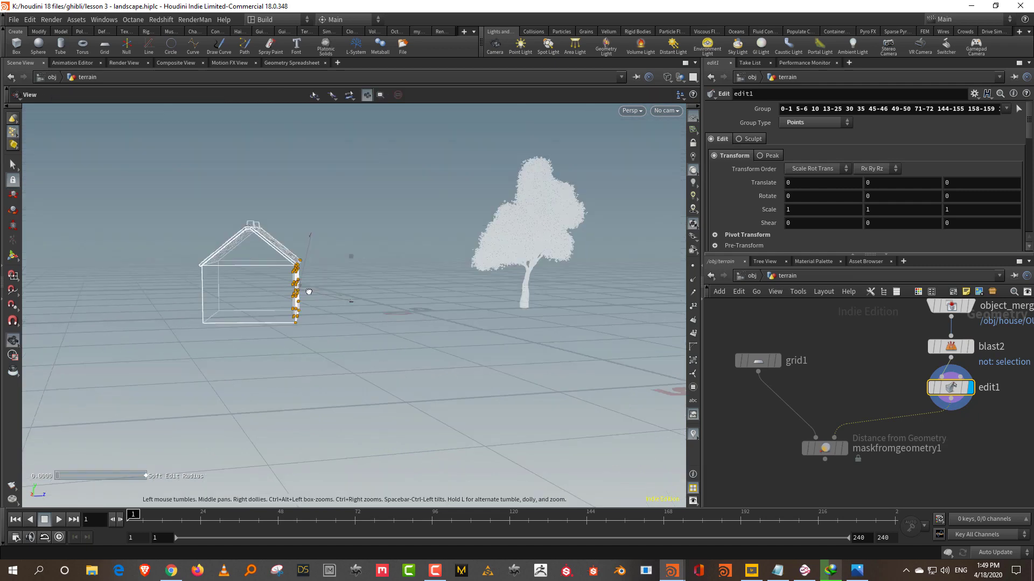
drag(351, 260, 422, 258)
middle_drag(852, 364, 853, 314)
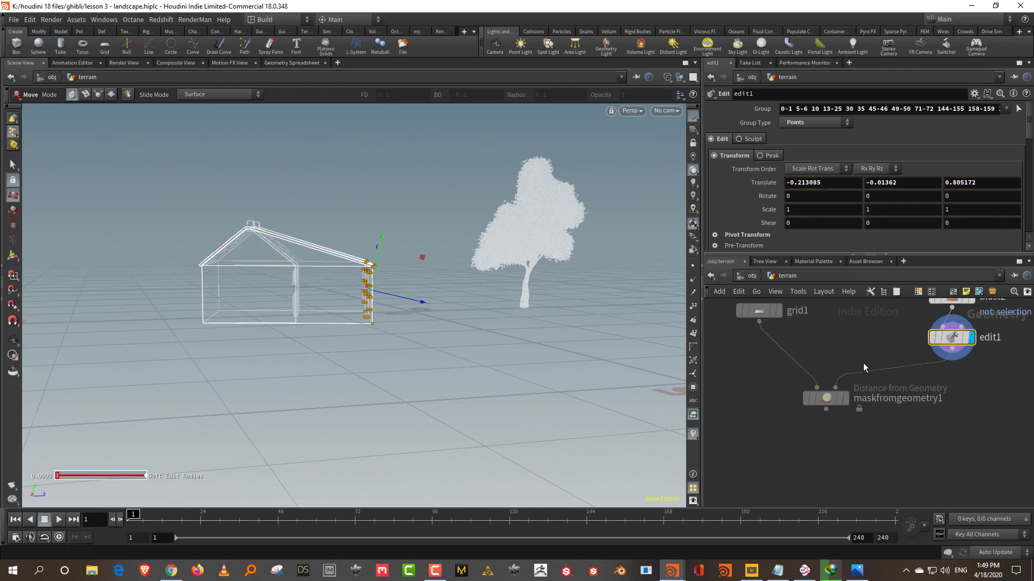
Display the Distance from Geometry node again and examine the mask around the extended house
click(843, 399)
click(836, 401)
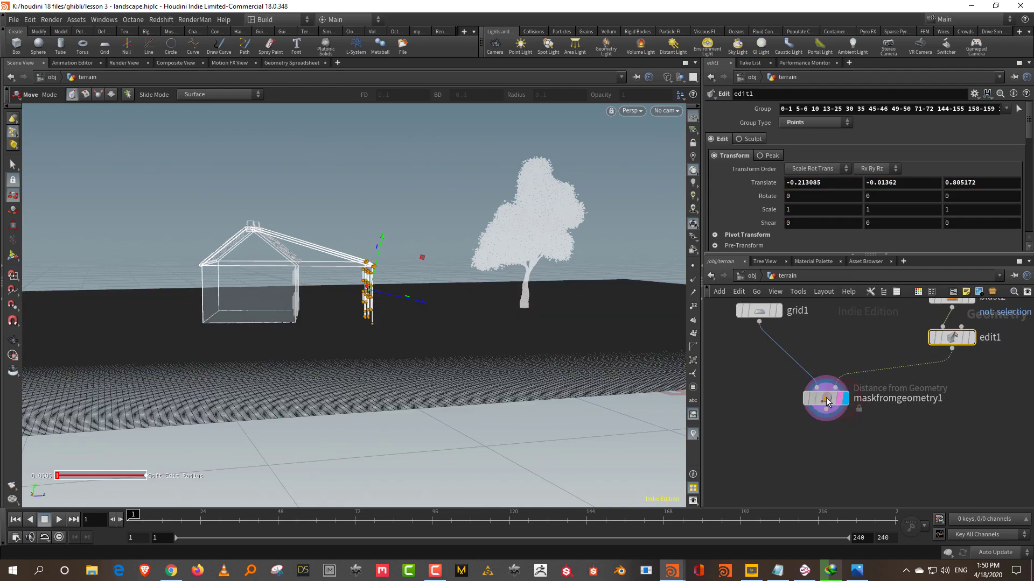
drag(430, 302, 341, 350)
key(Return)
mouse_move(374, 300)
alt+mouse_down()
mouse_move(298, 312)
mouse_move(373, 300)
alt+mouse_up()
middle_drag(940, 419, 913, 423)
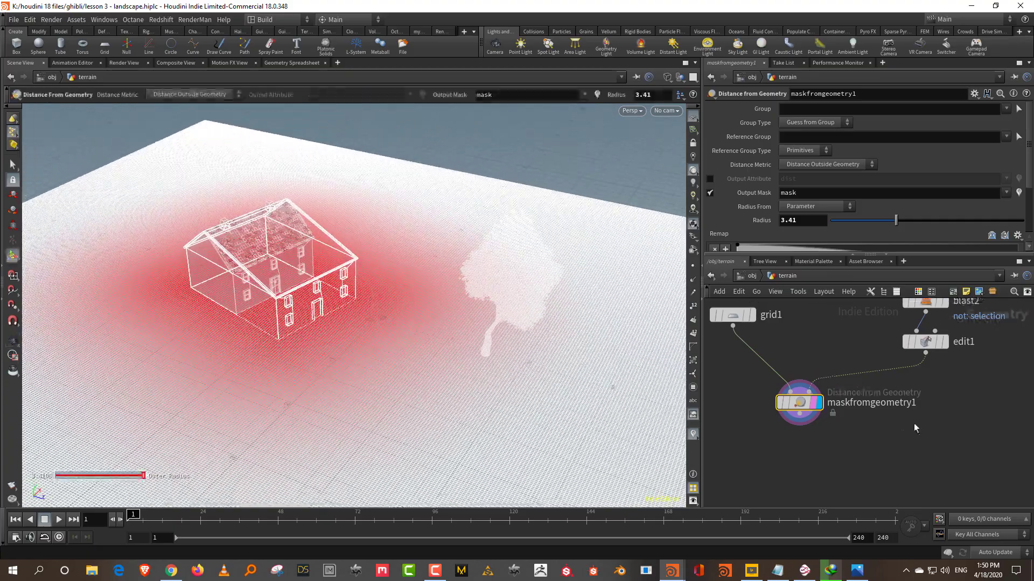
Merge the edited house walls with the tree's Blast, feed the Merge into the Distance from Geometry node as reference, and view the mask
scroll(913, 423, down, 3)
drag(837, 408, 843, 438)
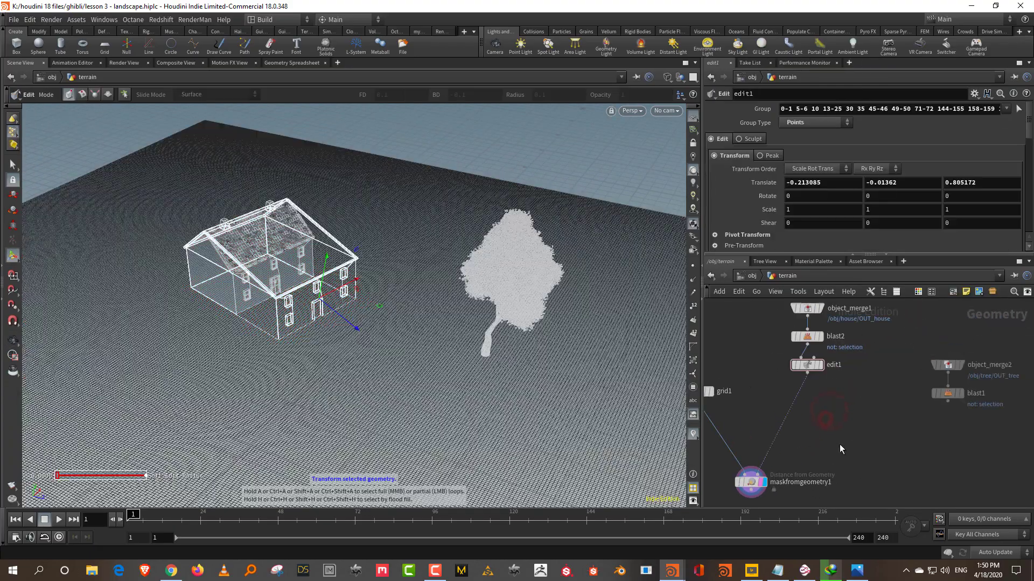
middle_drag(839, 423, 840, 399)
key(Tab)
text(mer)
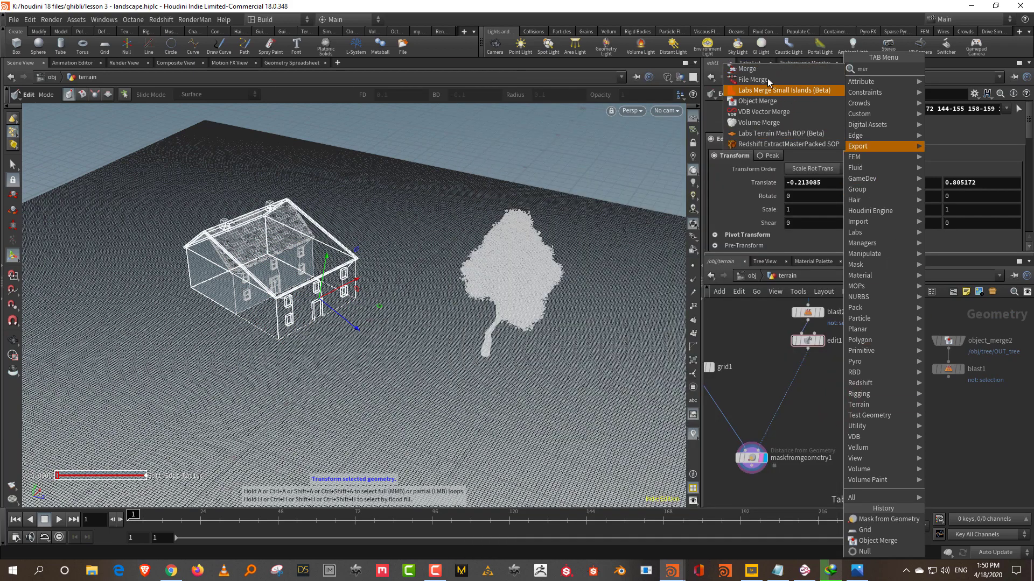
click(760, 71)
click(779, 419)
drag(948, 376, 779, 410)
click(751, 458)
mouse_move(414, 323)
mouse_down()
mouse_move(440, 321)
mouse_move(428, 326)
mouse_up()
key(Return)
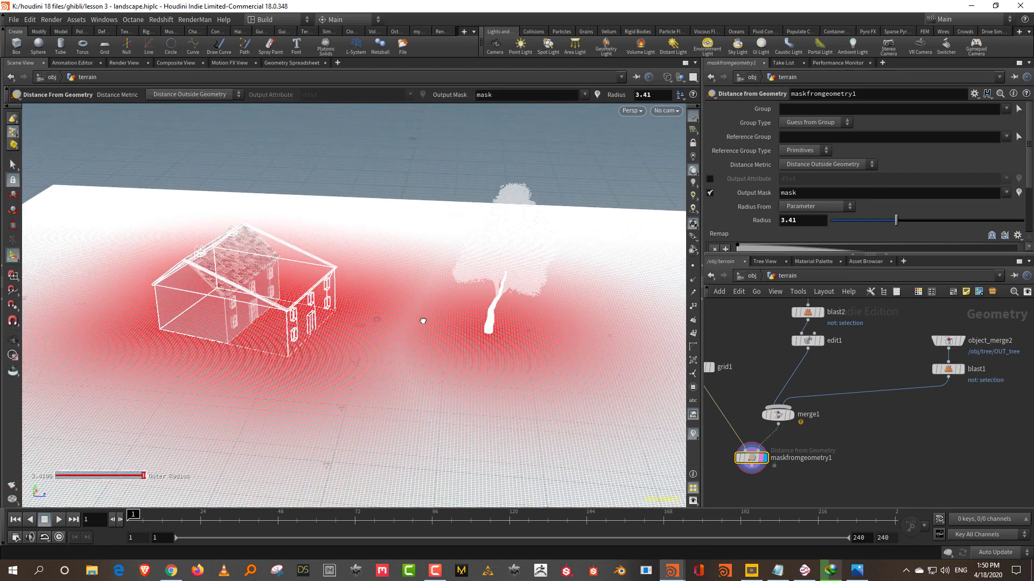
Switch to the top view, add a Null after the Distance from Geometry node and display it
middle_drag(887, 408, 922, 348)
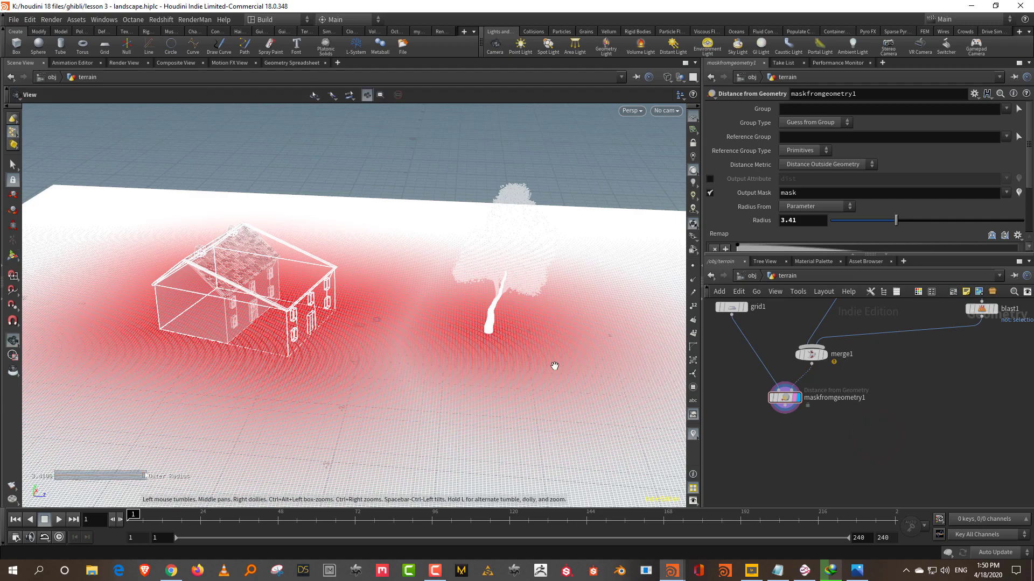
key(space+2)
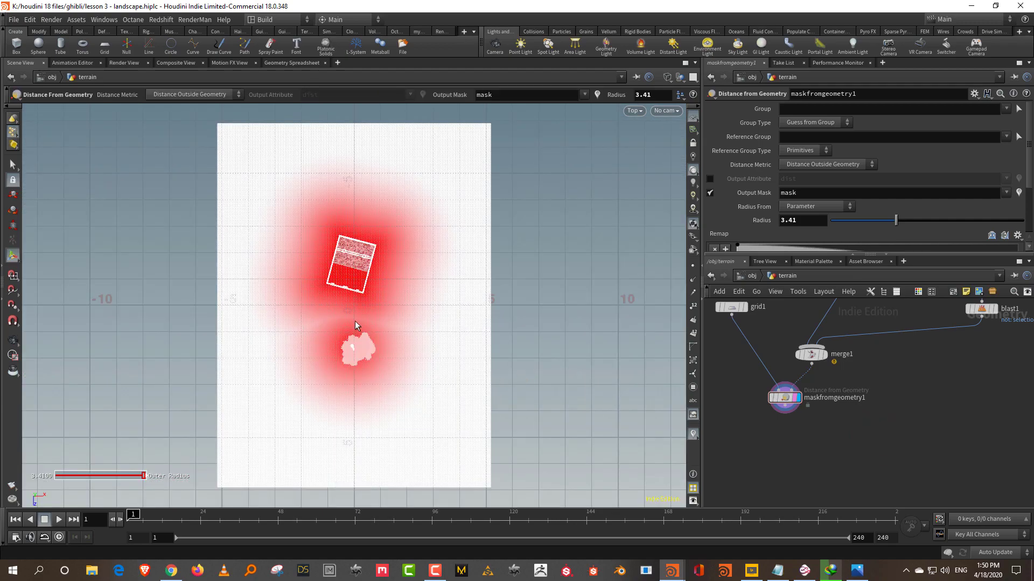
scroll(354, 321, up, 6)
key(Tab)
text(nu)
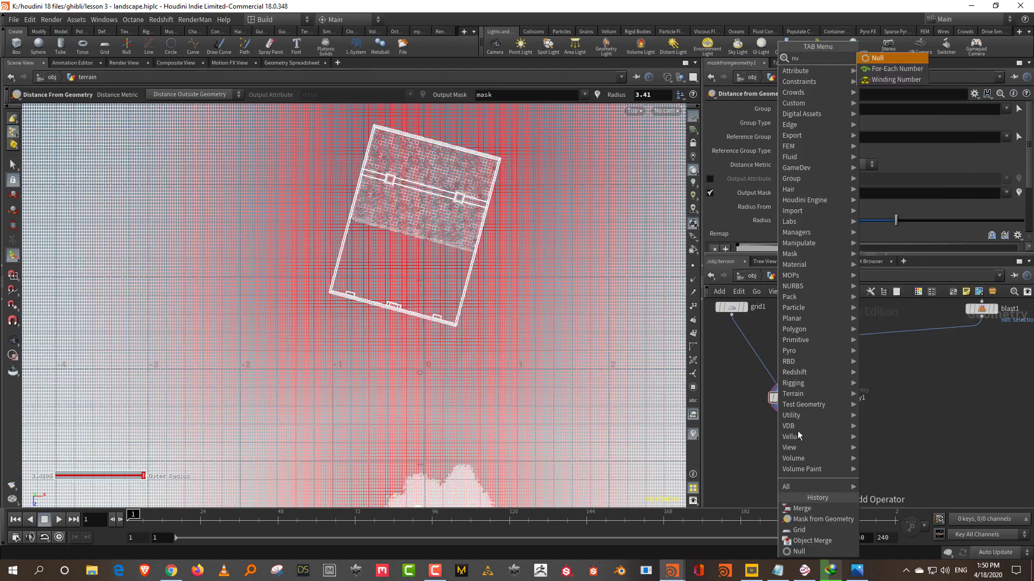
key(Return)
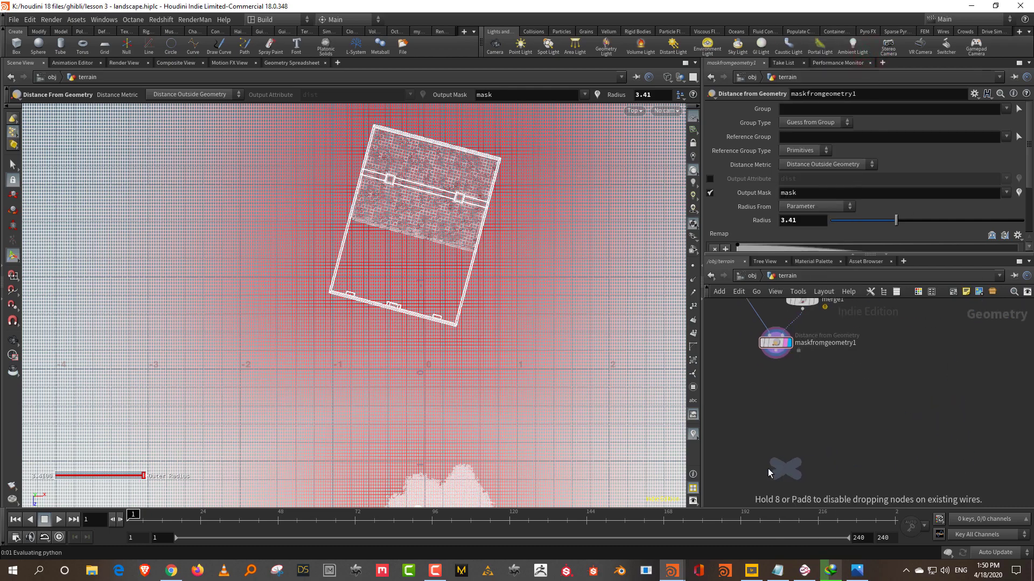
click(768, 469)
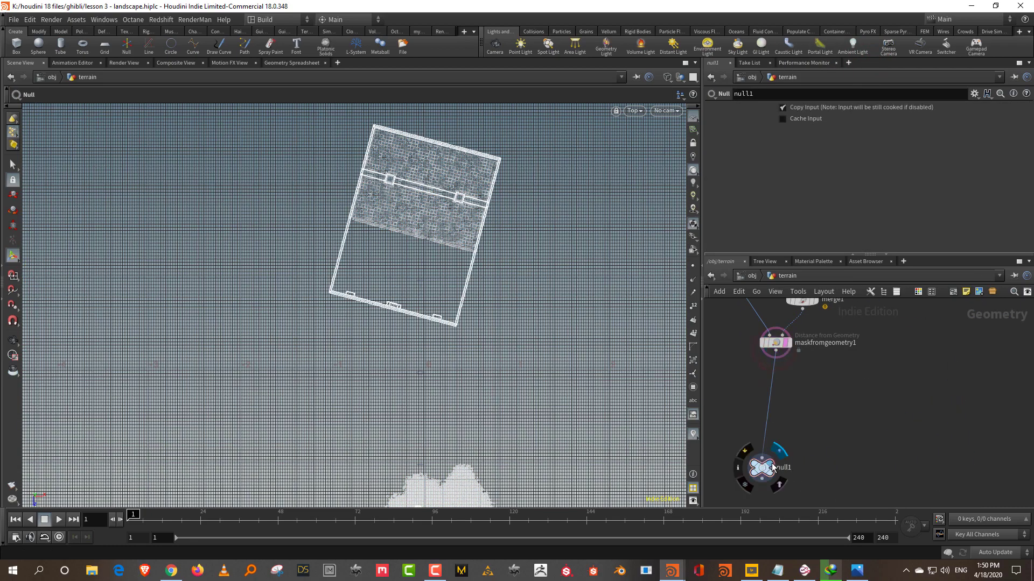
Frame the area between the house and the tree from above and switch new geometry creation to the current network
alt+right_drag(381, 396, 380, 335)
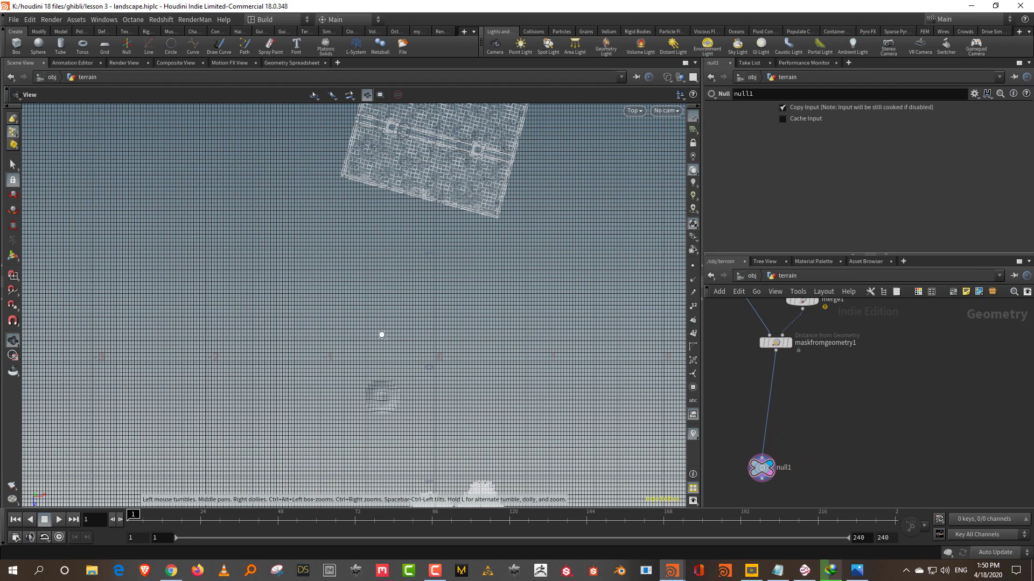
alt+right_drag(387, 294, 281, 453)
alt+middle_drag(280, 453, 286, 399)
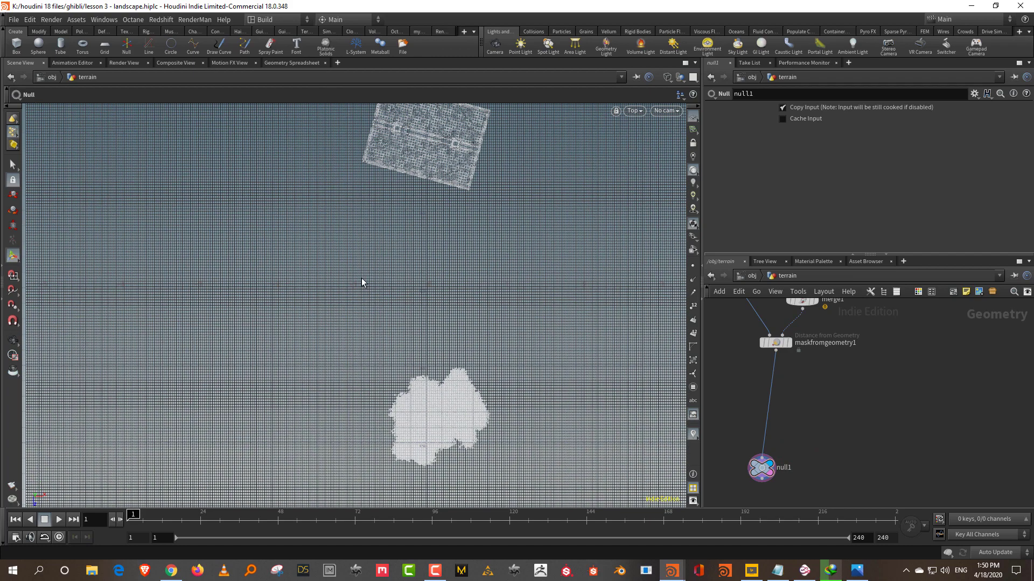
scroll(361, 277, down, 2)
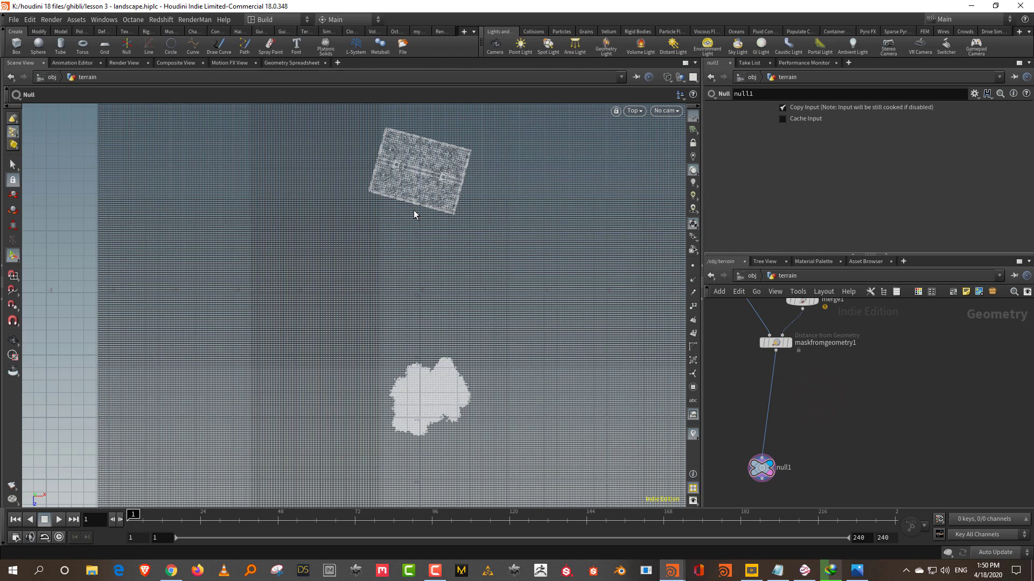
click(679, 94)
click(697, 128)
key(Tab)
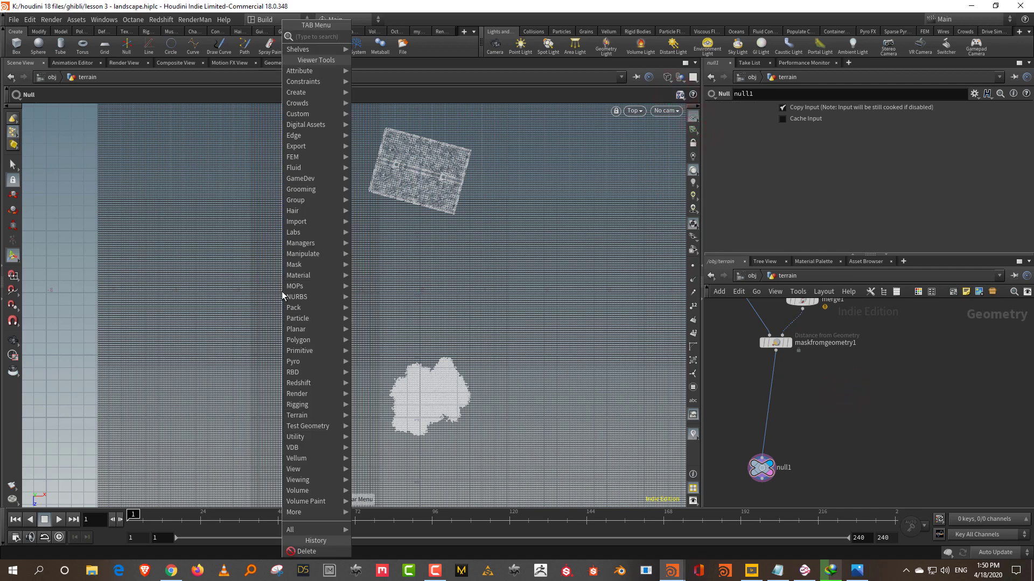
text(li)
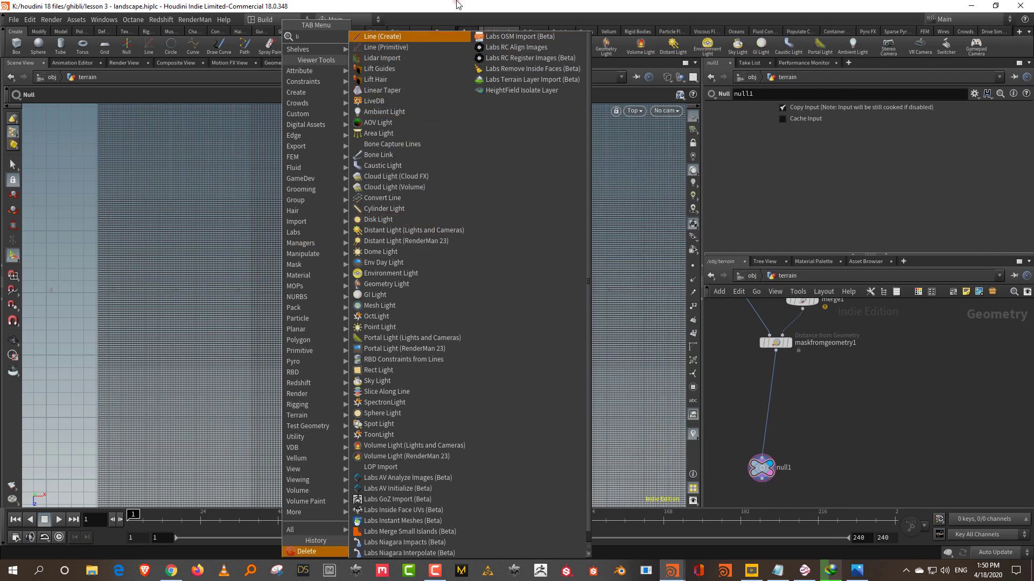
key(Escape)
Draw a six-point Curve on the ground plane from the grid's outer edge to the house's front wall
key(Tab)
text(curve)
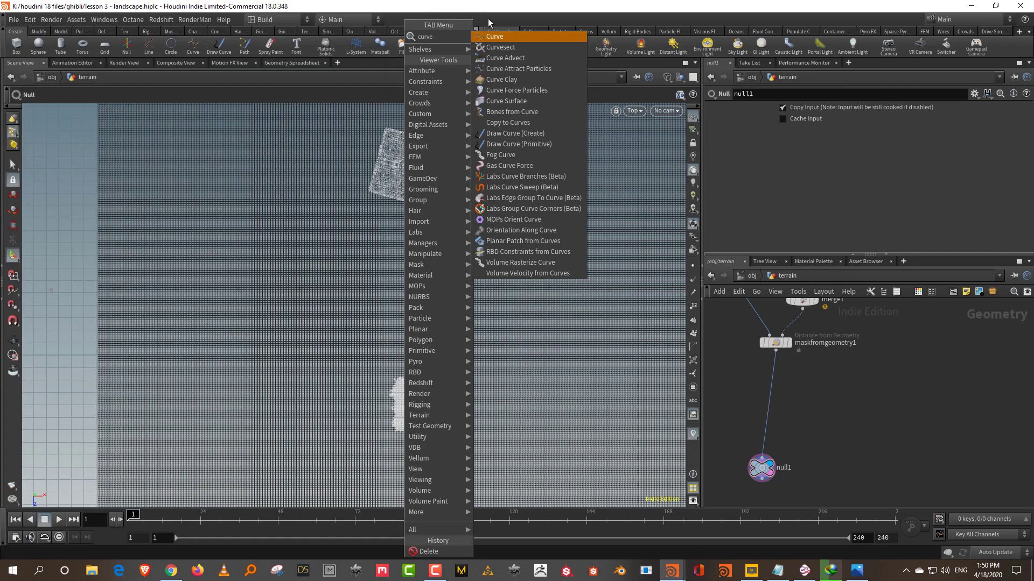
click(495, 38)
click(100, 311)
click(192, 312)
click(262, 308)
click(352, 278)
click(381, 259)
click(412, 199)
key(Return)
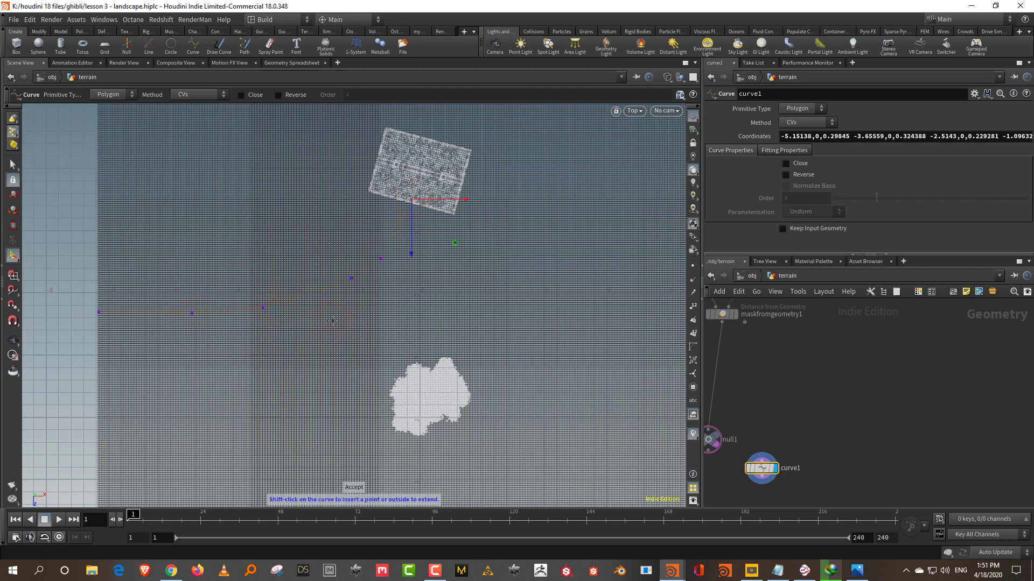
key(Escape)
Change the house path curve's Primitive Type to NURBS
drag(830, 373, 754, 491)
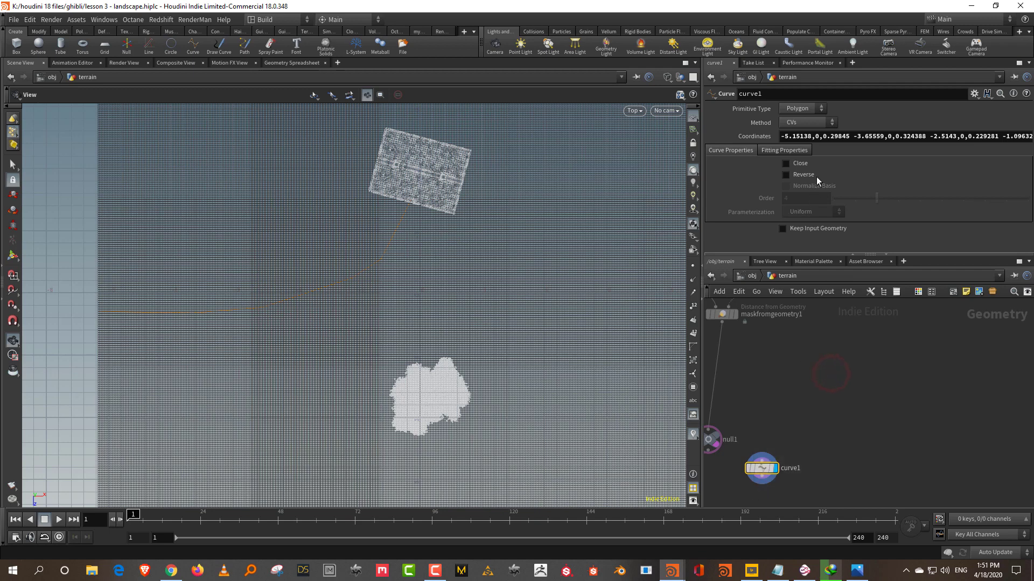
click(808, 123)
click(802, 108)
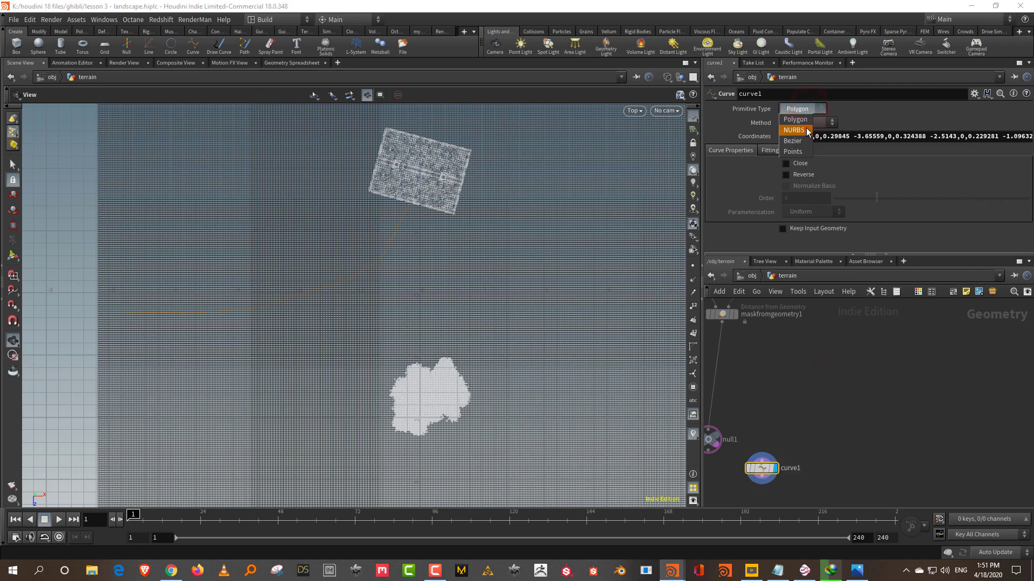
click(806, 128)
key(Return)
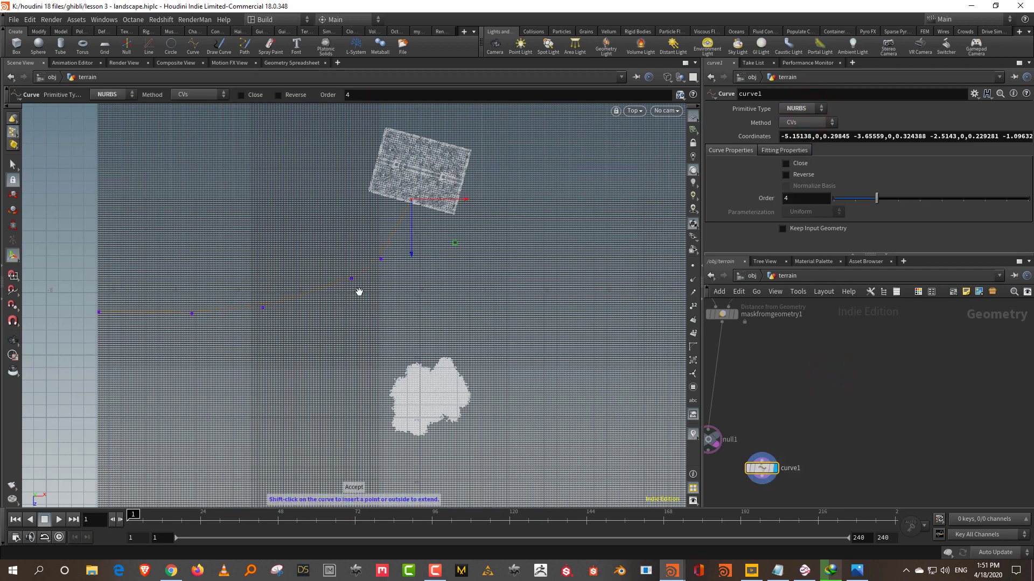
Draw a second curve as NURBS from the middle of the house path to the tree trunk, and check it in perspective
key(q)
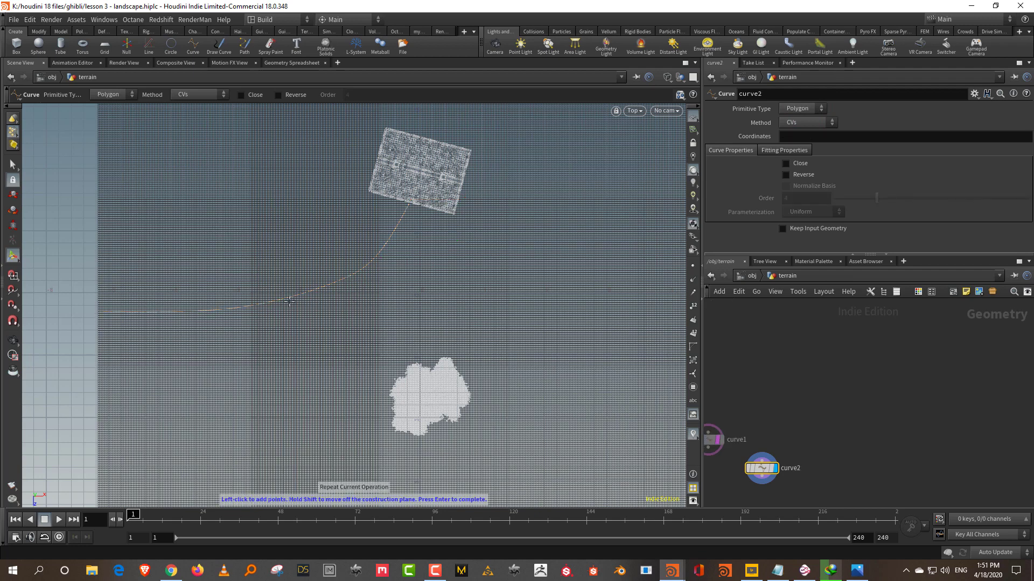
click(333, 333)
key(Return)
key(Escape)
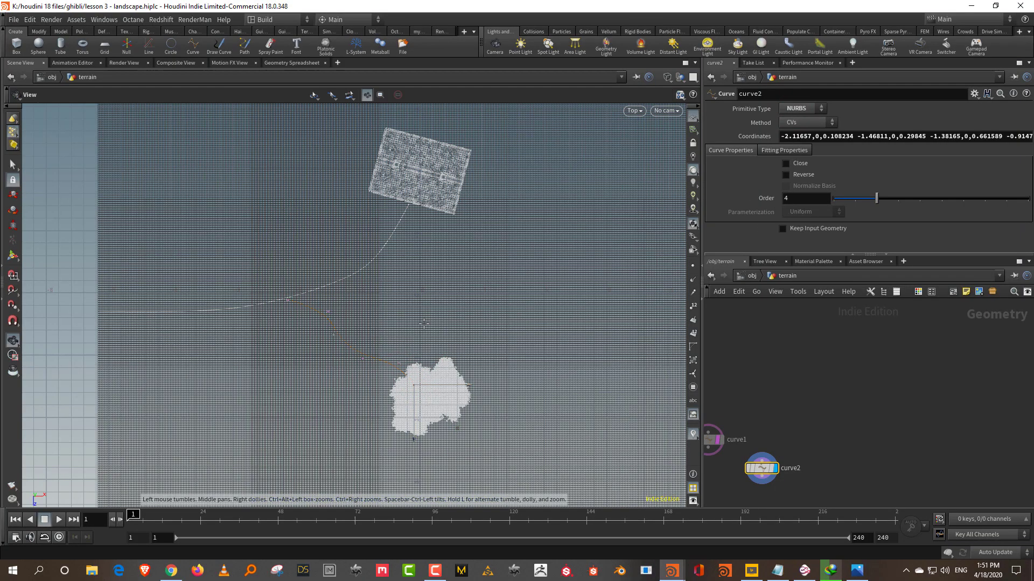
key(space+1)
drag(404, 353, 231, 310)
right_drag(231, 309, 293, 187)
drag(295, 190, 309, 286)
key(Return)
Arrange the two curve nodes side by side and add a Resample after the house path curve
middle_drag(839, 435, 896, 361)
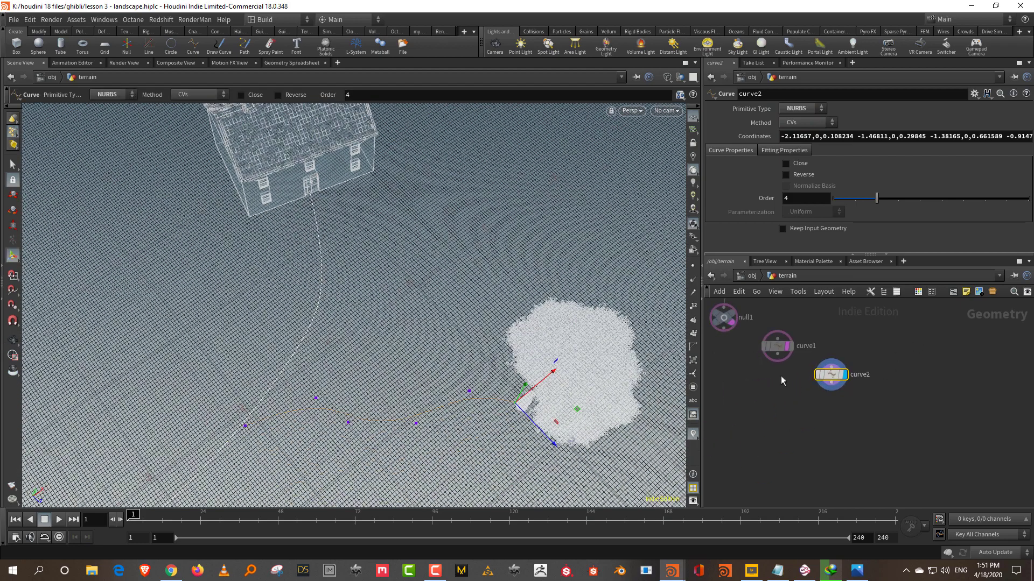
drag(793, 366, 803, 344)
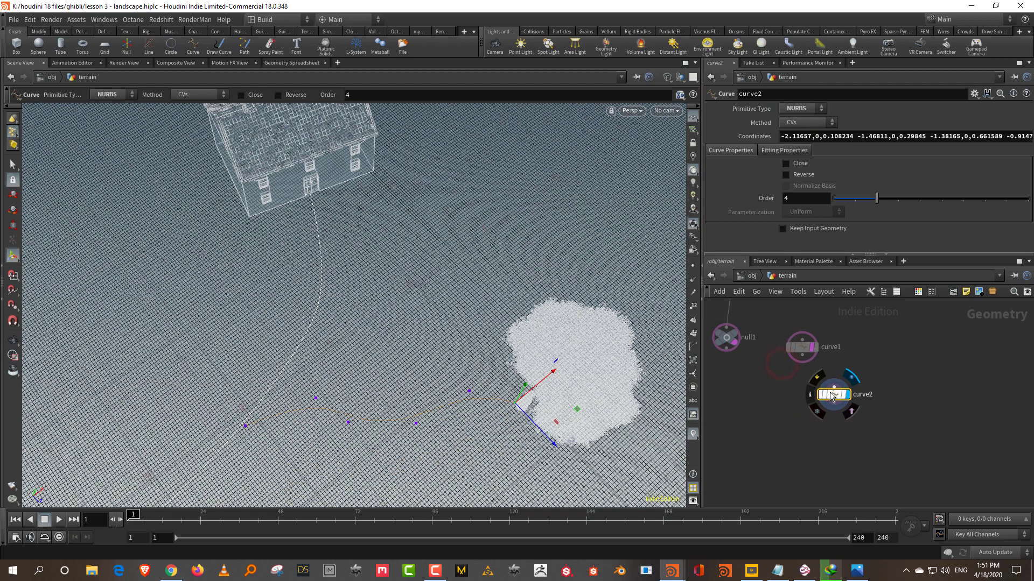
drag(832, 392, 863, 349)
key(Tab)
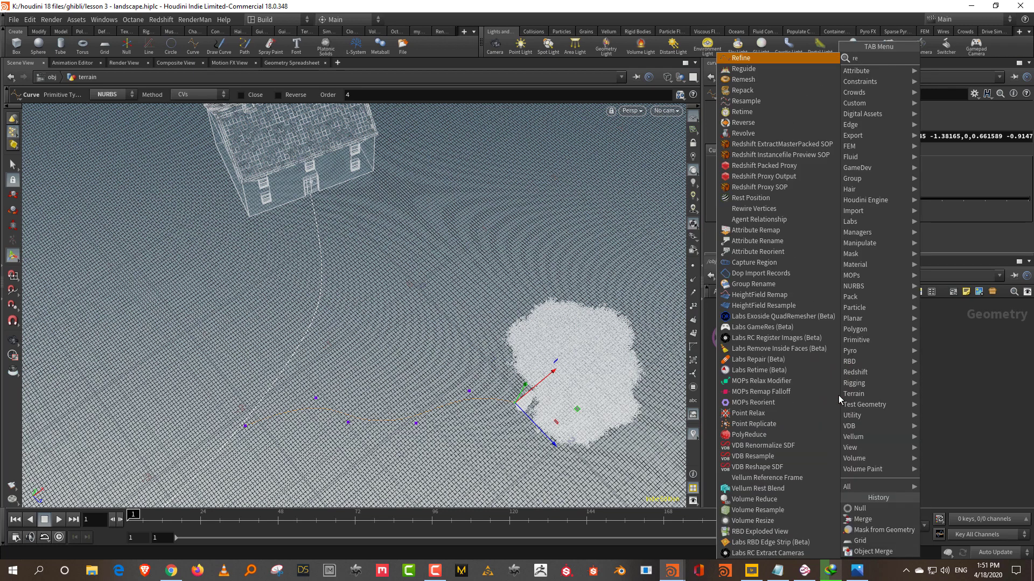
text(resa)
key(Return)
click(810, 421)
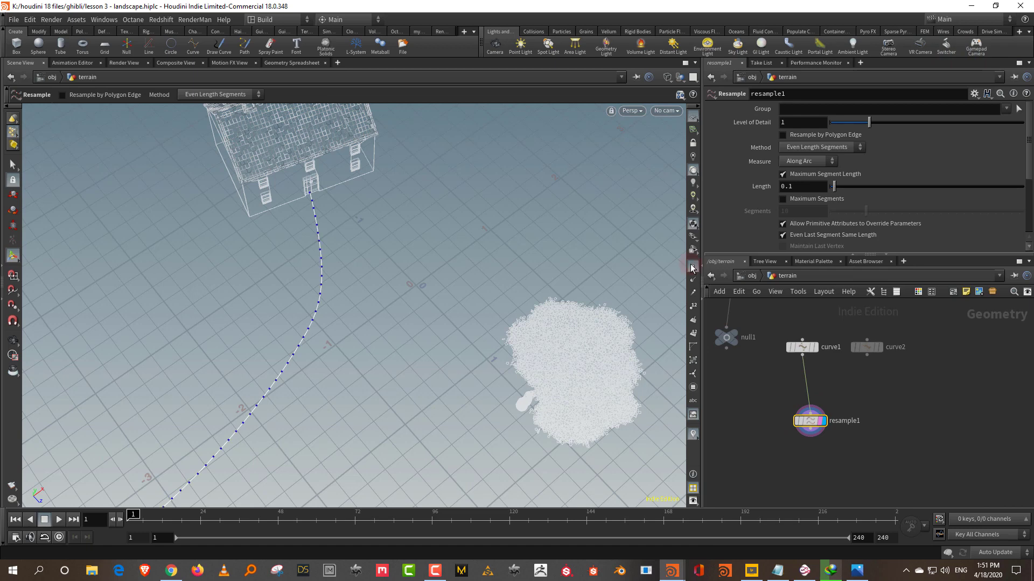
Insert a Merge before the Resample and connect the tree path curve to it, so both paths are resampled
key(ctrl+c)
key(Tab)
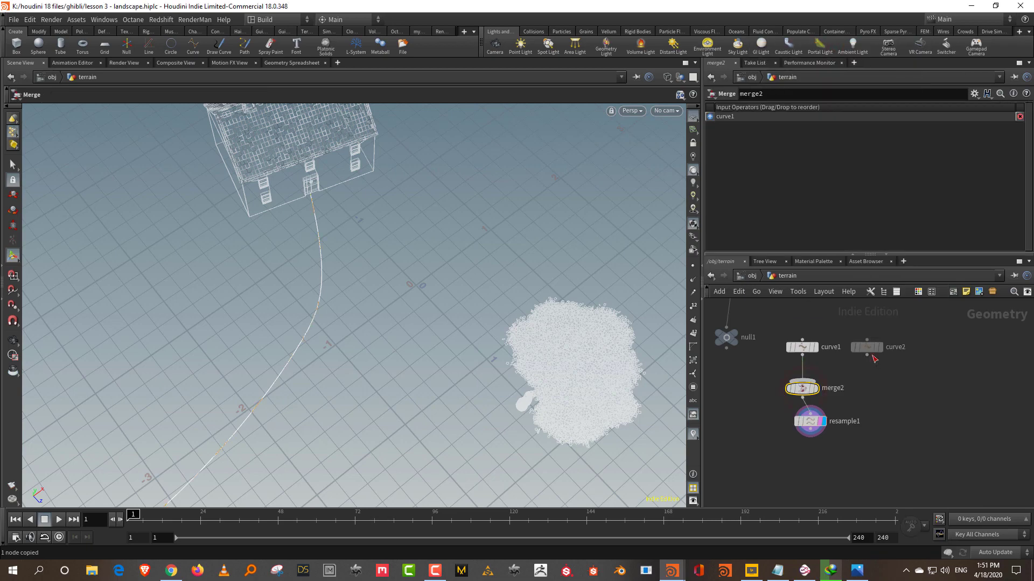
drag(866, 355, 806, 382)
click(810, 421)
drag(593, 387, 677, 391)
Add a Sweep node after the Resample of the two paths
middle_drag(873, 449, 873, 398)
key(Tab)
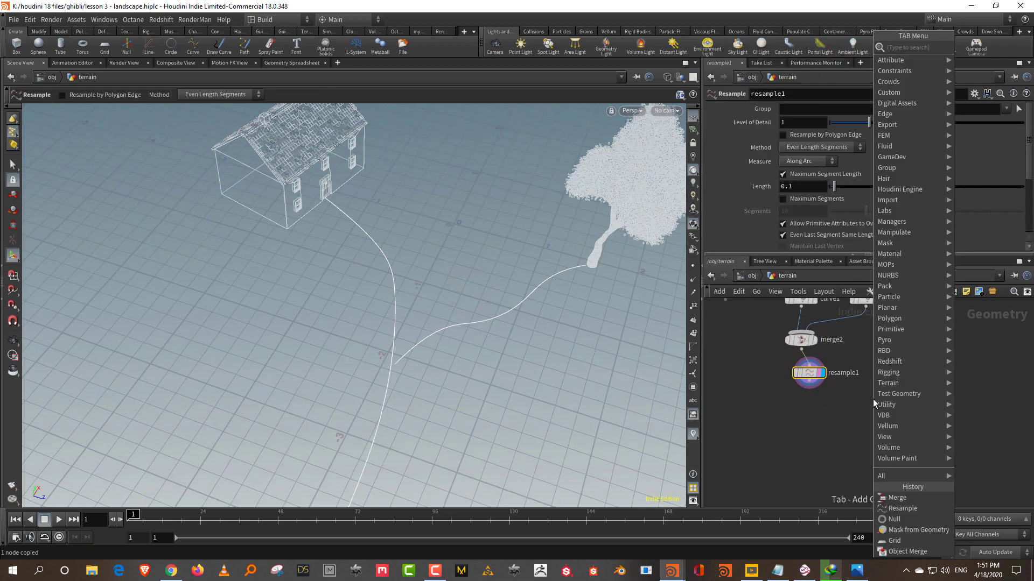
text(swee)
click(834, 47)
click(834, 435)
Set the Sweep's Surface Shape to Ribbon and its Width to 0.118
drag(796, 256, 795, 308)
click(833, 162)
click(821, 197)
key(Escape)
drag(535, 324, 474, 350)
drag(870, 204, 856, 203)
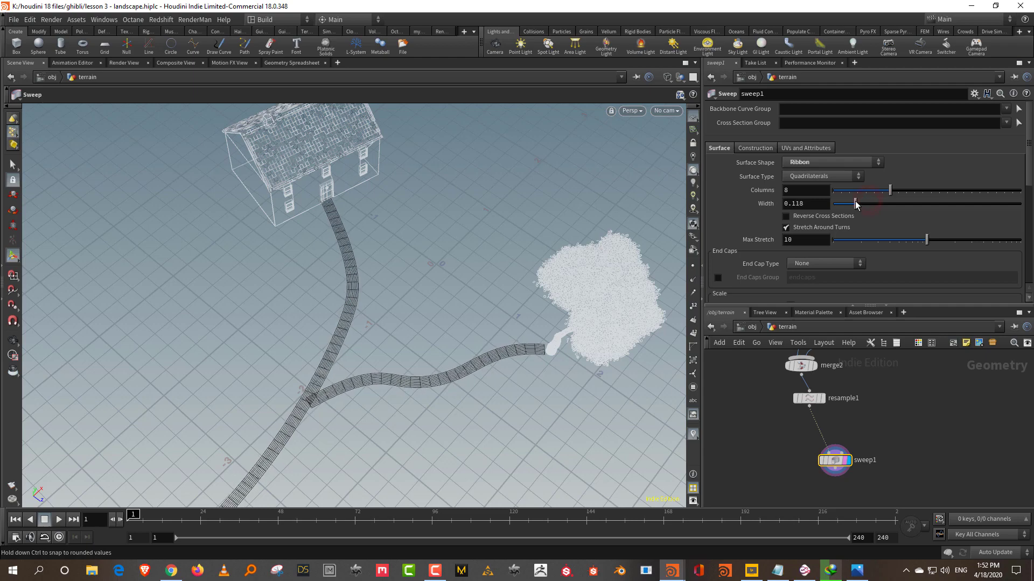
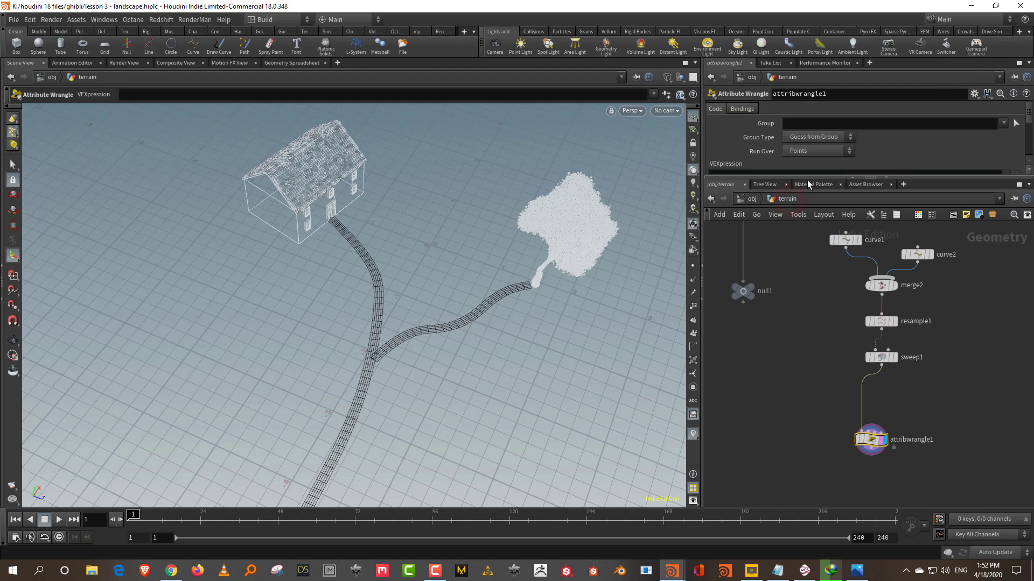
drag(808, 178, 806, 216)
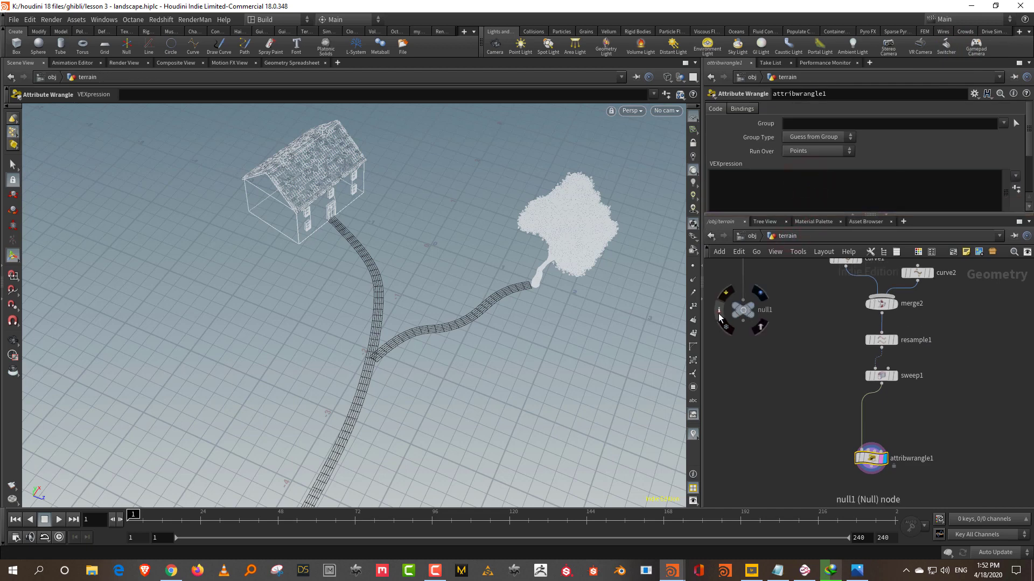
click(719, 311)
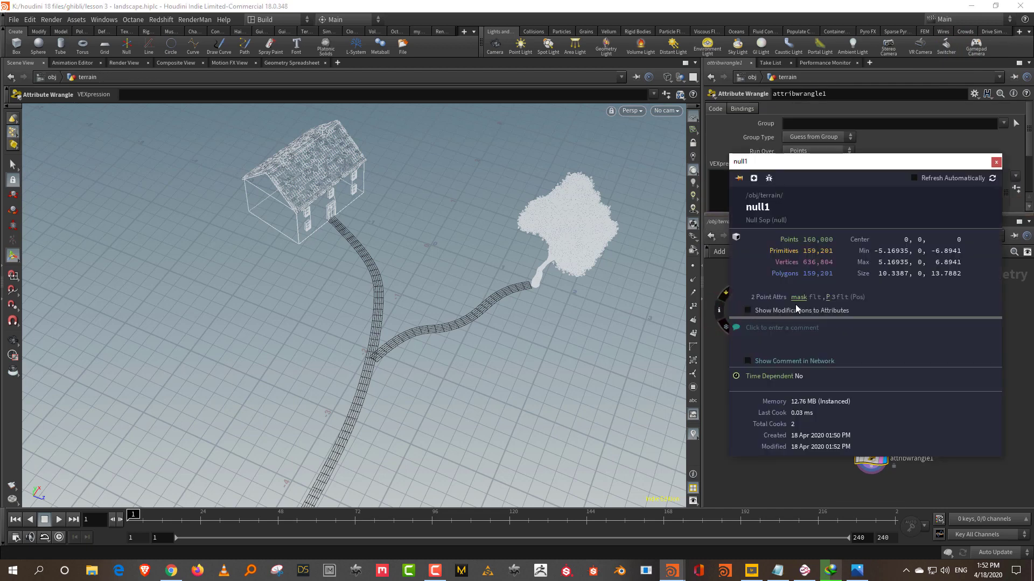
click(730, 174)
text(@mask = 0;)
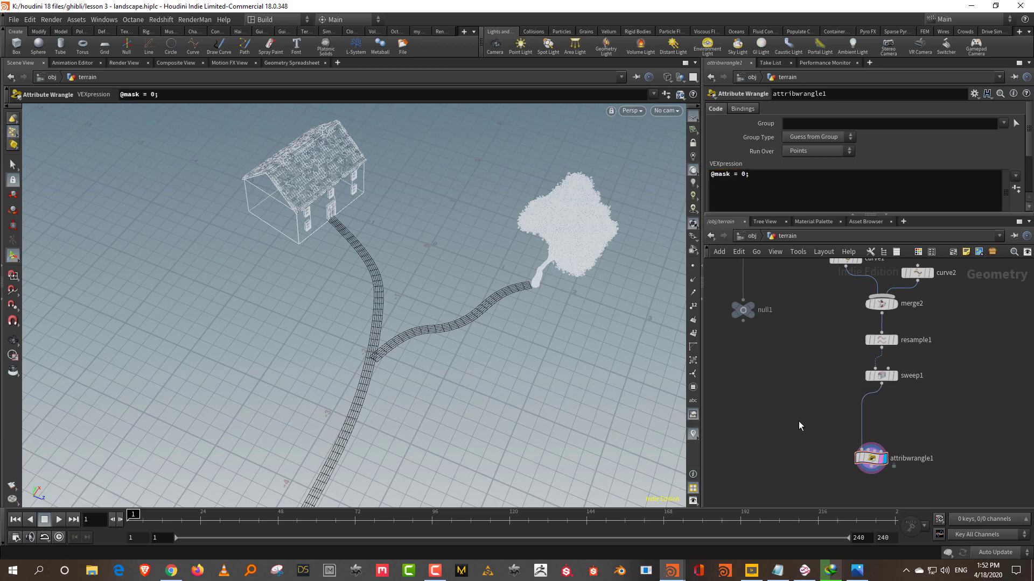
Add an Attribute Transfer with the Null as first input and the path's Attribute Wrangle as second, and display it
middle_drag(798, 408, 808, 368)
key(Tab)
text(transfer)
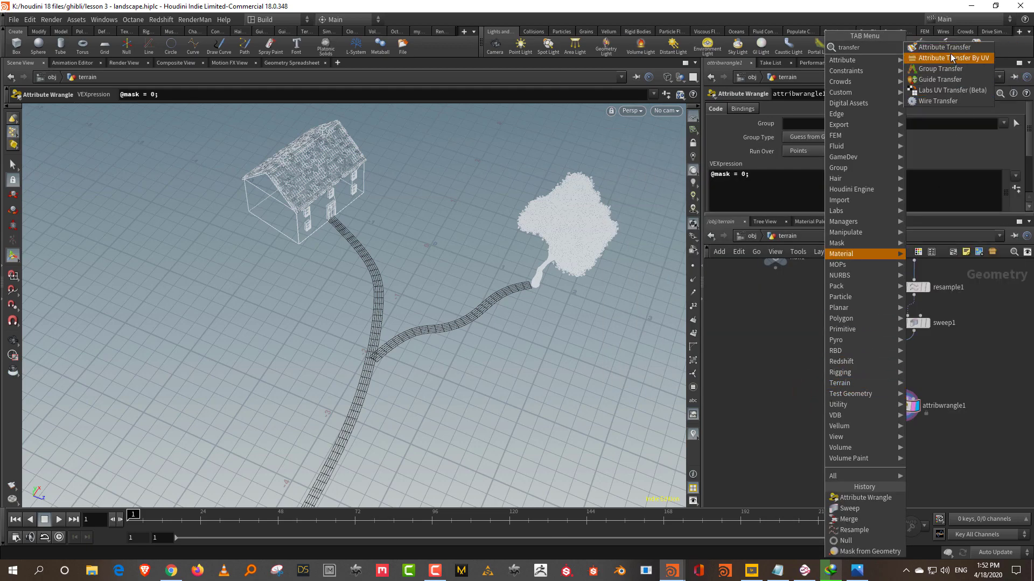
click(943, 48)
click(793, 447)
mouse_move(803, 392)
middle_down()
mouse_move(803, 417)
mouse_move(816, 389)
middle_up()
click(916, 411)
click(813, 434)
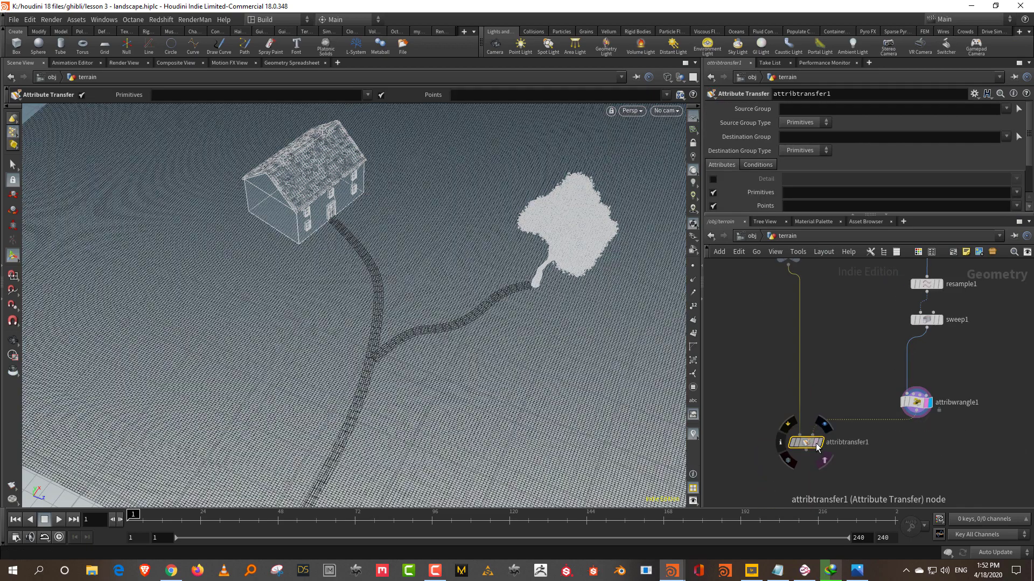
click(819, 444)
Limit the Attribute Transfer to the point attribute mask, with primitive attributes off, and set the Distance Threshold to 0.36
click(713, 192)
click(1016, 205)
click(998, 215)
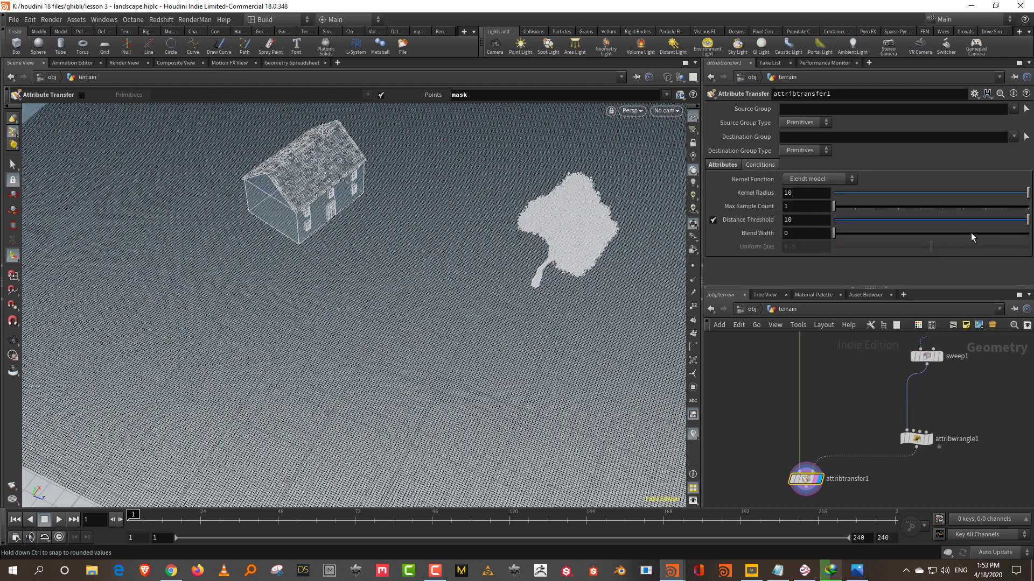
drag(962, 221, 841, 222)
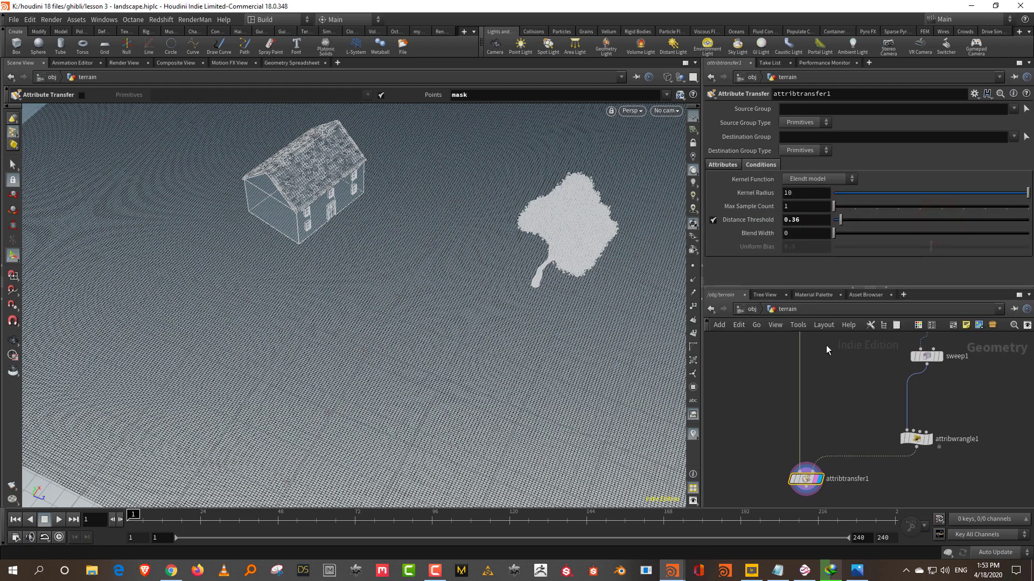
Add a Color node after the Attribute Transfer, display it, and set its Color Type to Ramp from Attribute using mask
middle_drag(802, 458, 805, 400)
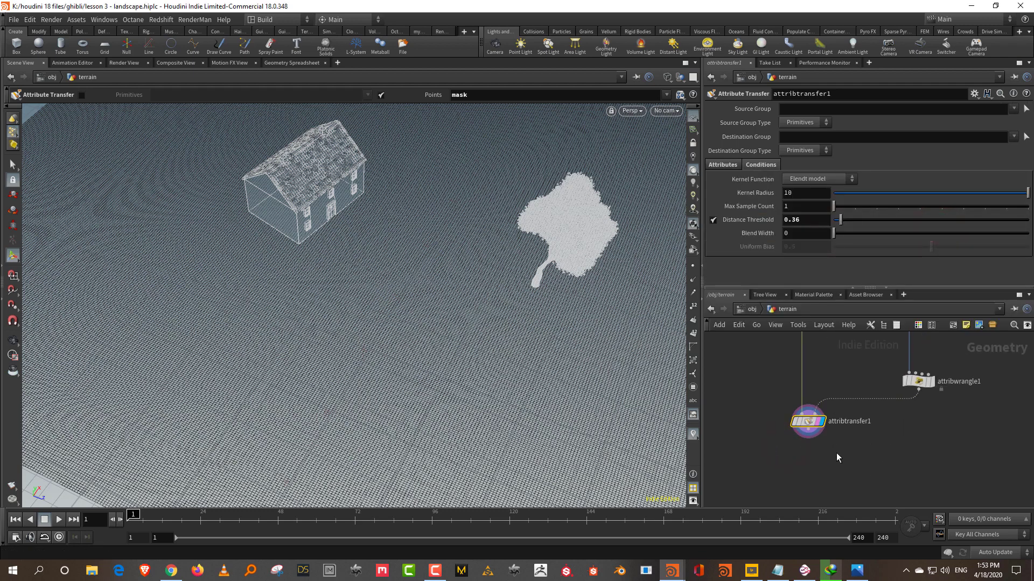
key(Tab)
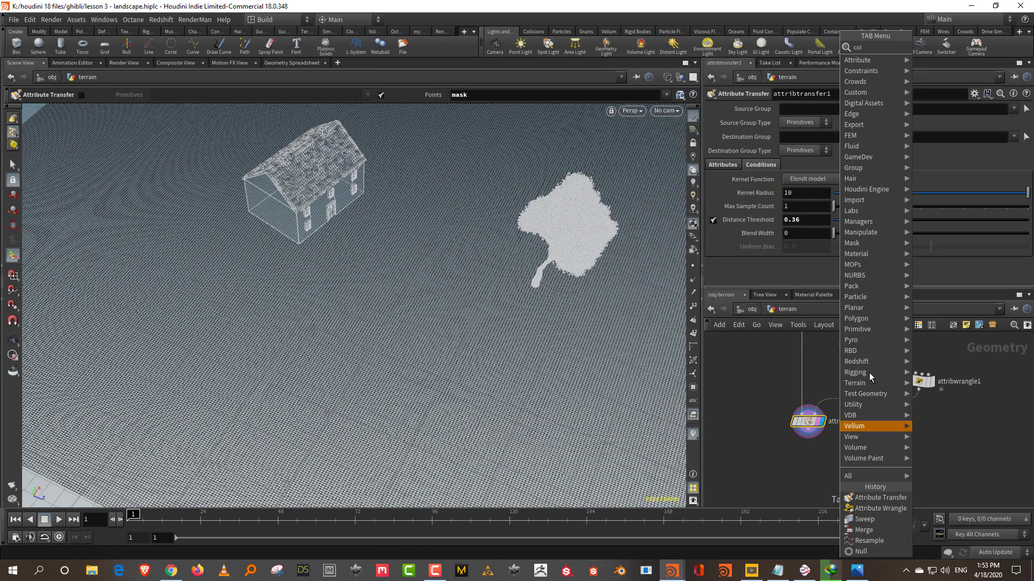
click(941, 62)
click(854, 469)
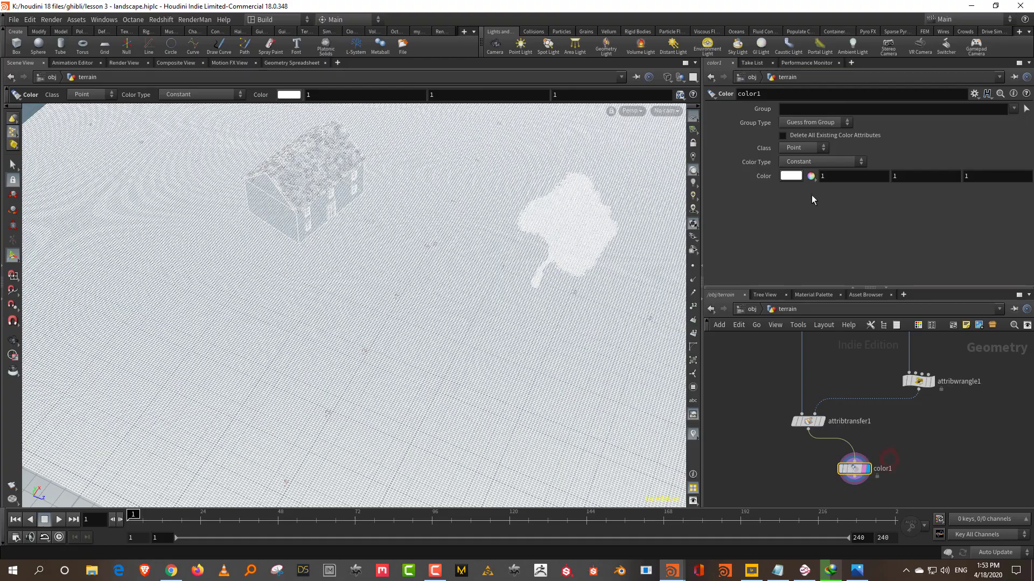
click(820, 161)
click(812, 205)
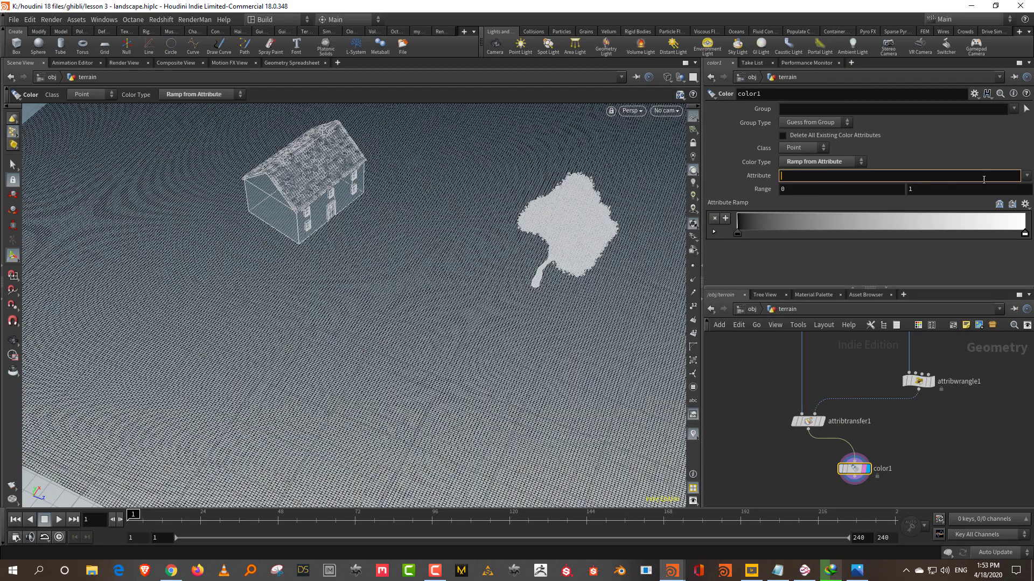
click(1026, 177)
click(1009, 200)
alt+drag(517, 328, 589, 318)
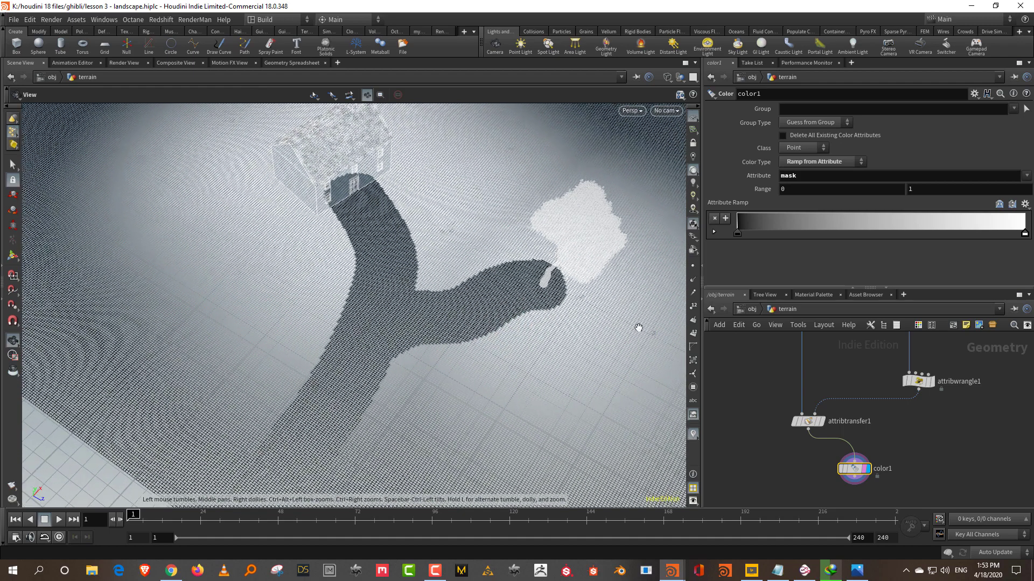
Lower the Attribute Transfer's Distance Threshold to narrow the paths cut out of the mask
key(Return)
click(808, 421)
middle_drag(821, 220, 677, 245)
Set the terrain grid's resolution to 500 rows and 500 columns
middle_drag(831, 372, 825, 506)
middle_drag(844, 401, 835, 517)
middle_drag(824, 415, 818, 541)
middle_drag(868, 383, 847, 508)
drag(861, 396, 810, 423)
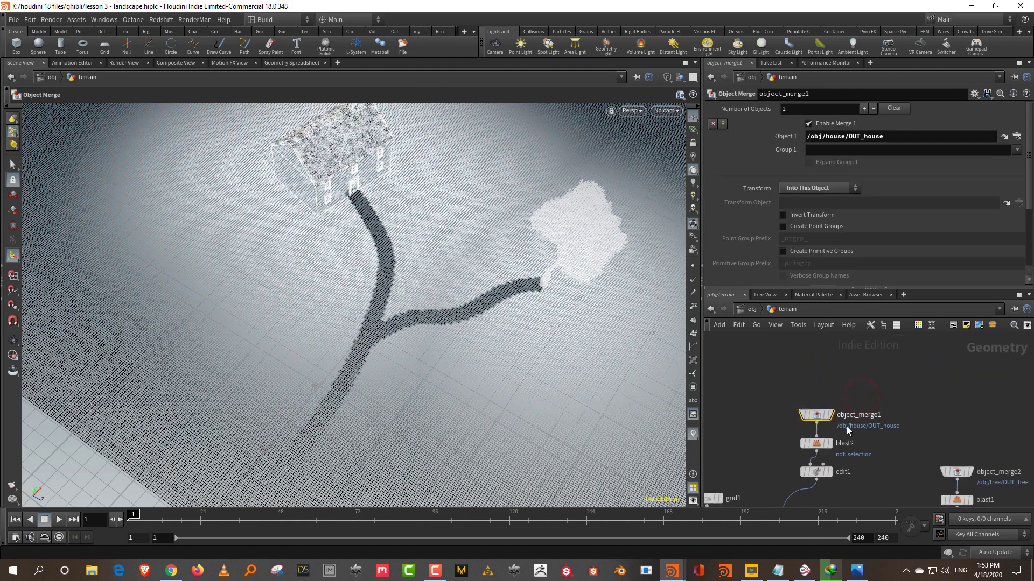
middle_drag(847, 421, 897, 317)
click(757, 395)
double_click(805, 192)
text(500)
key(Tab)
text(500)
key(Return)
Set the Attribute Transfer's Distance Threshold to -0.01 and its Blend Width to 0.22 to soften the path edges
middle_drag(915, 485, 880, 231)
middle_drag(826, 367, 817, 444)
click(818, 403)
middle_drag(810, 220, 790, 237)
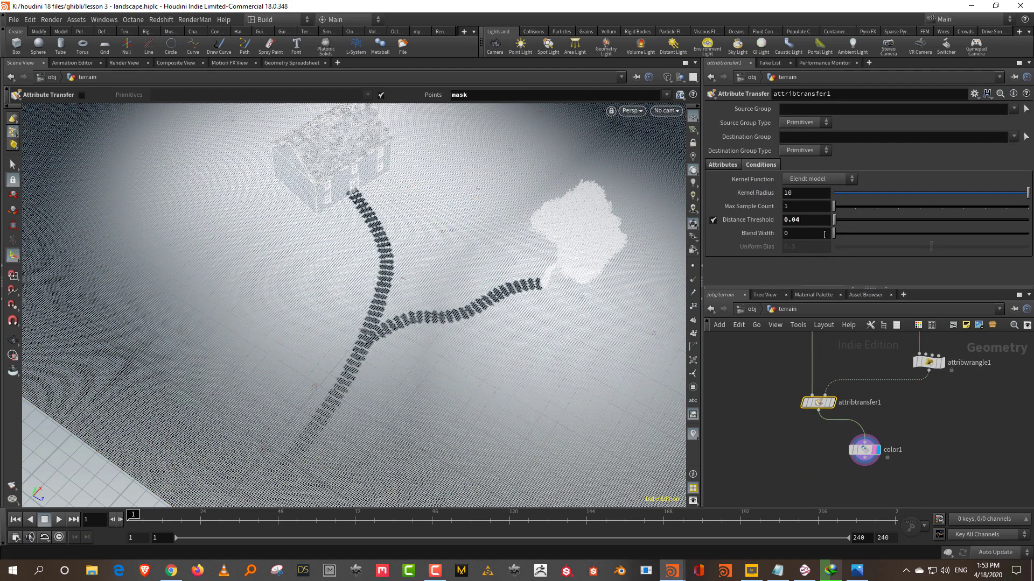
drag(841, 233, 842, 239)
middle_drag(823, 233, 771, 253)
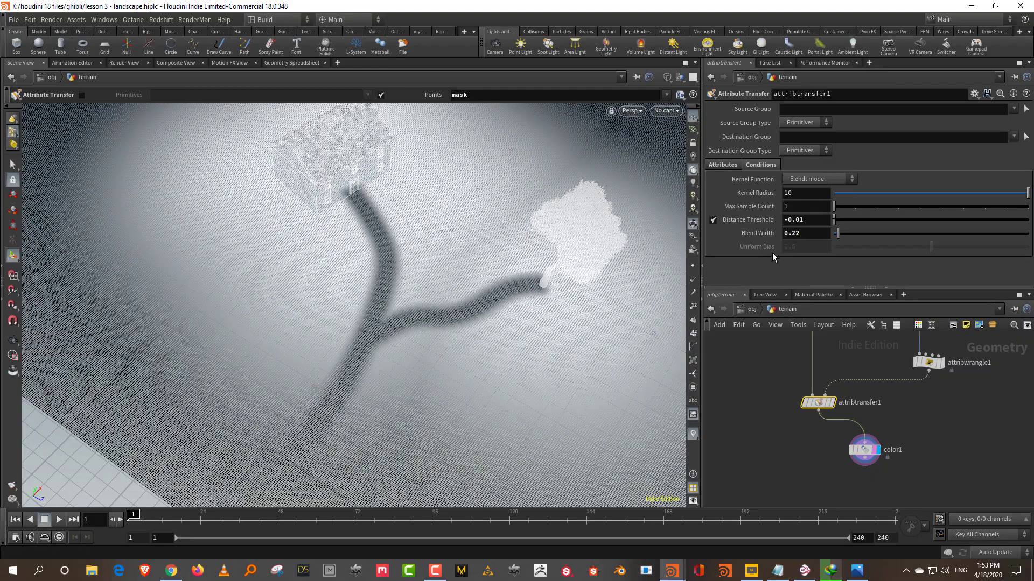
alt+drag(555, 362, 687, 345)
middle_drag(926, 404, 925, 371)
drag(559, 337, 581, 335)
key(Tab)
text(tr)
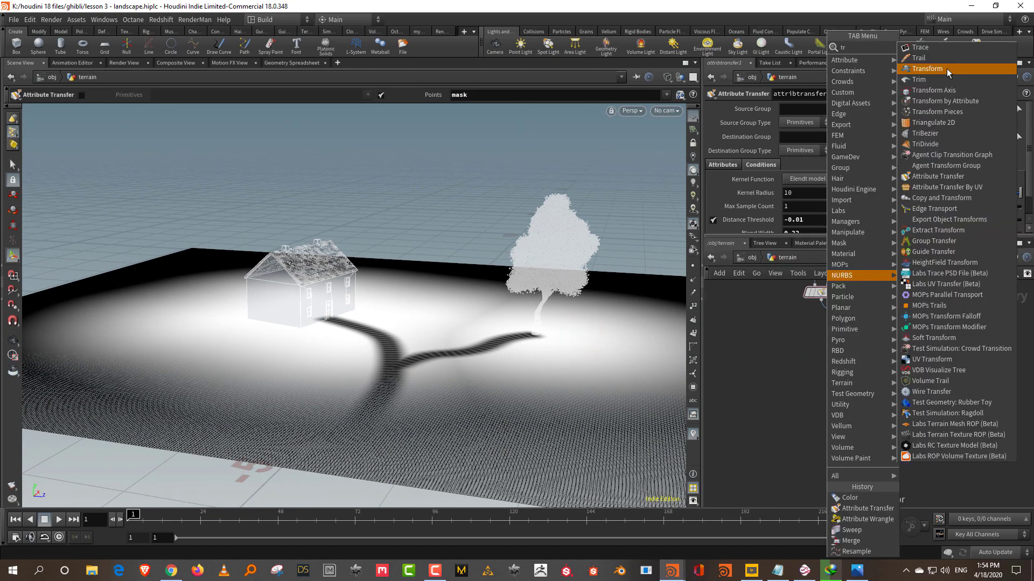
key(Escape)
Add an Attribute Wrangle after the Color node and display it
key(Tab)
text(wr)
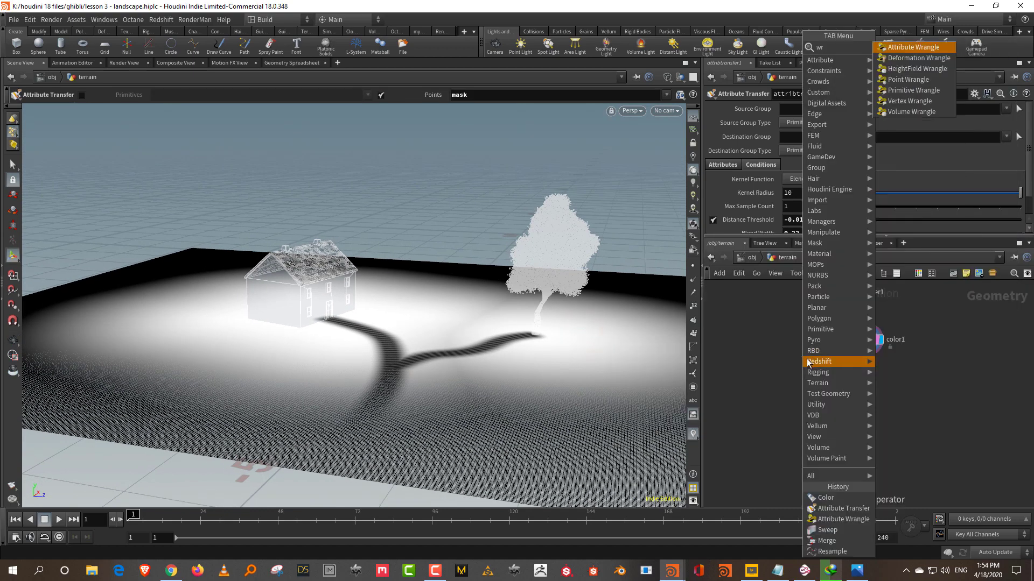
key(Return)
click(835, 420)
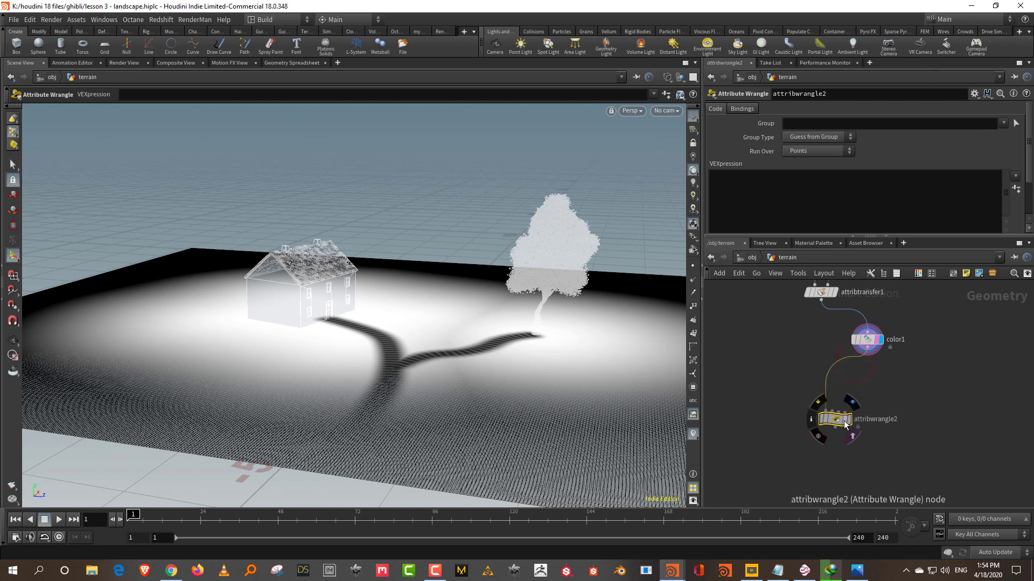
click(850, 421)
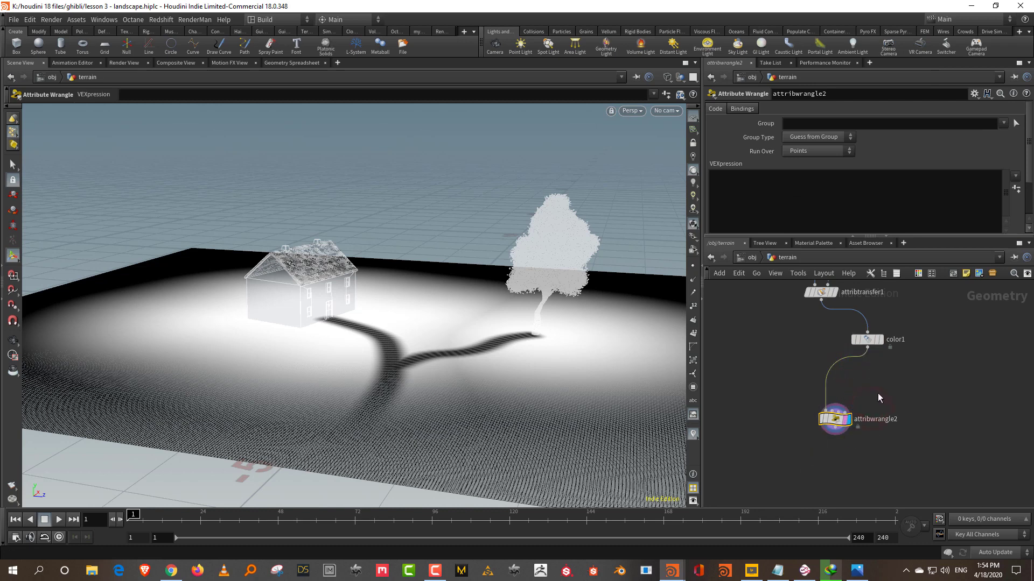
drag(806, 236, 806, 283)
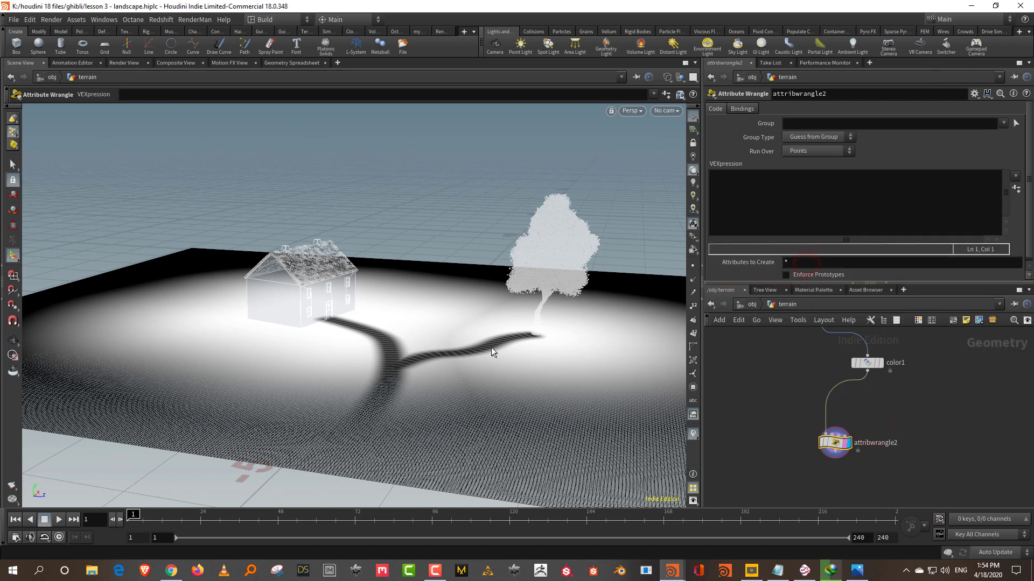
click(726, 179)
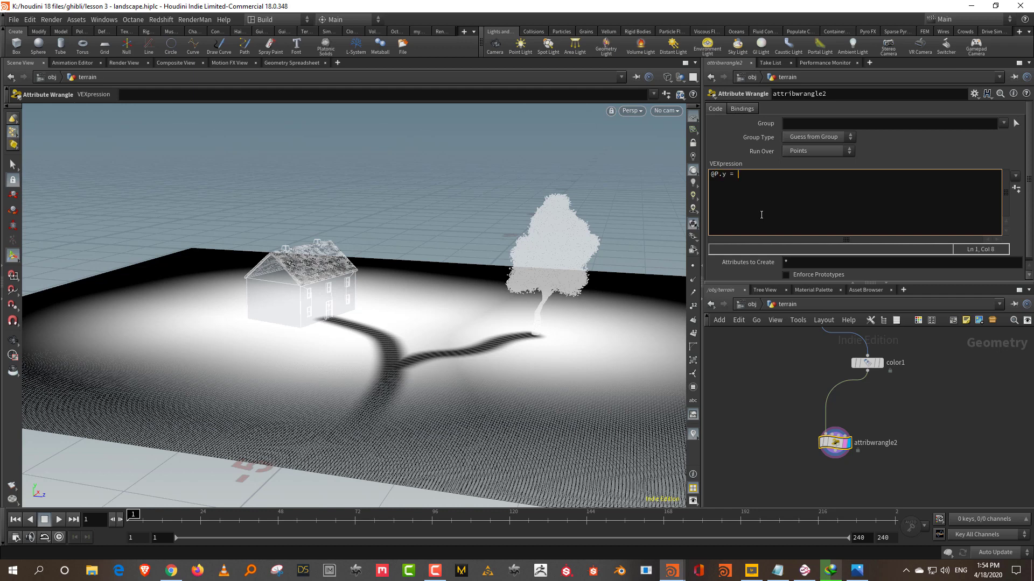
text(sk * ch("ht");)
click(969, 396)
click(1016, 189)
mouse_move(858, 278)
mouse_down()
mouse_move(875, 274)
mouse_move(850, 275)
mouse_up()
drag(816, 454, 814, 454)
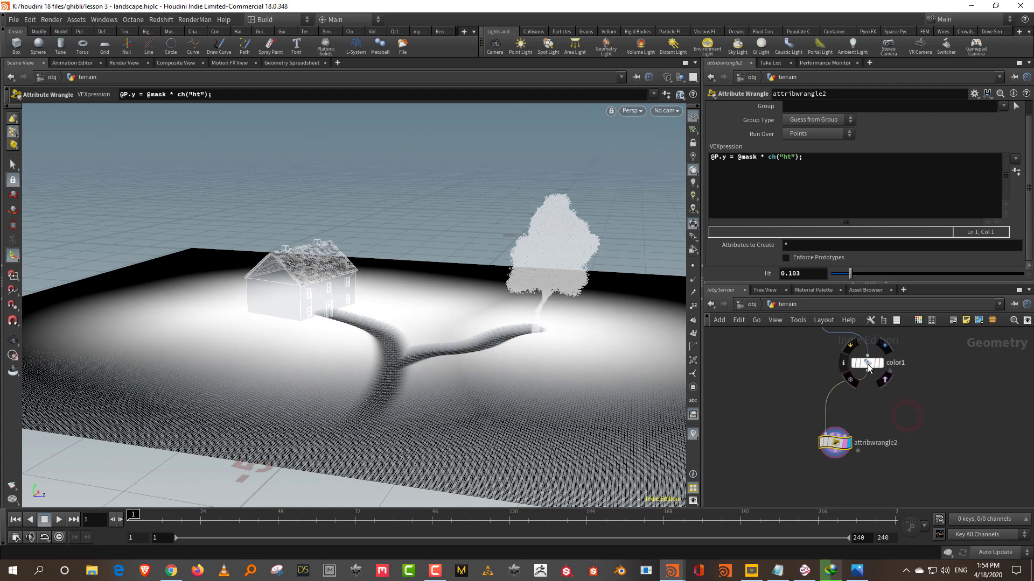
Bypass the Color node and switch the viewport from wireframe to shaded display
click(852, 351)
key(w)
key(Escape)
drag(544, 364, 545, 399)
scroll(546, 399, up, 3)
Set the Attribute Transfer's Distance Threshold to 0, undoing the stray change to that value
drag(919, 379, 852, 364)
middle_drag(811, 377, 815, 438)
drag(776, 438, 841, 374)
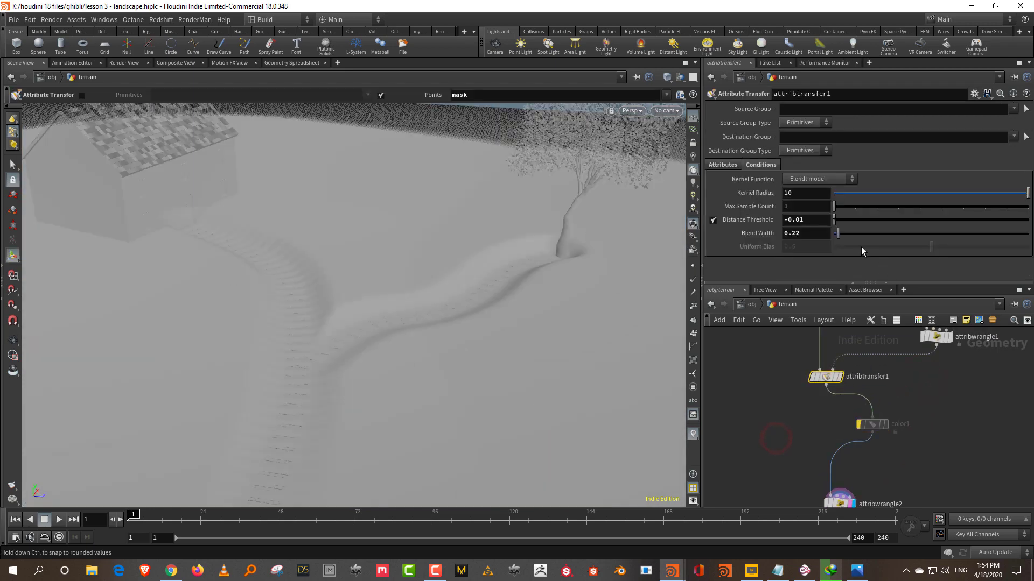
double_click(806, 219)
text(0)
key(Return)
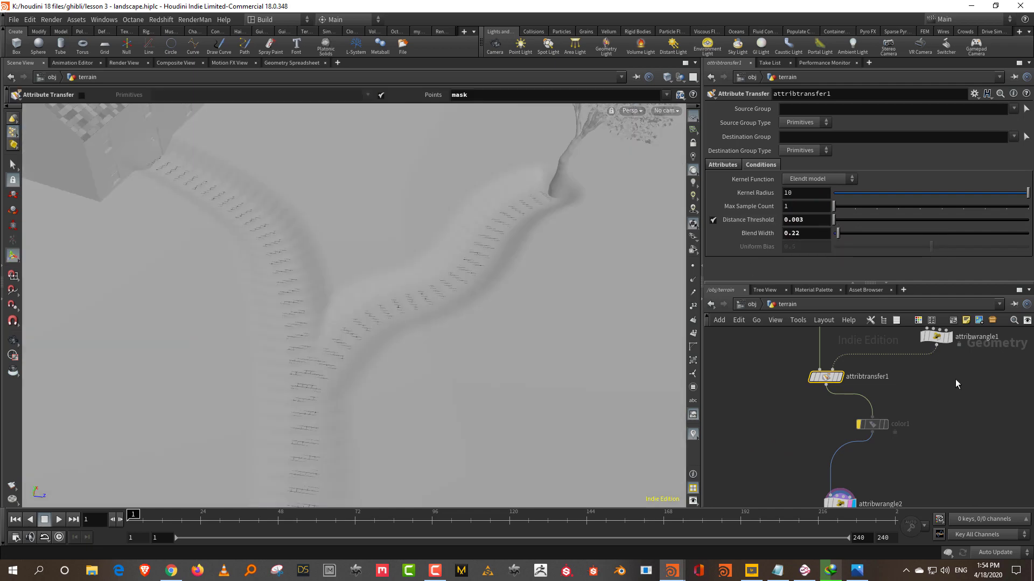
key(ctrl+z)
alt+drag(339, 323, 306, 271)
key(Return)
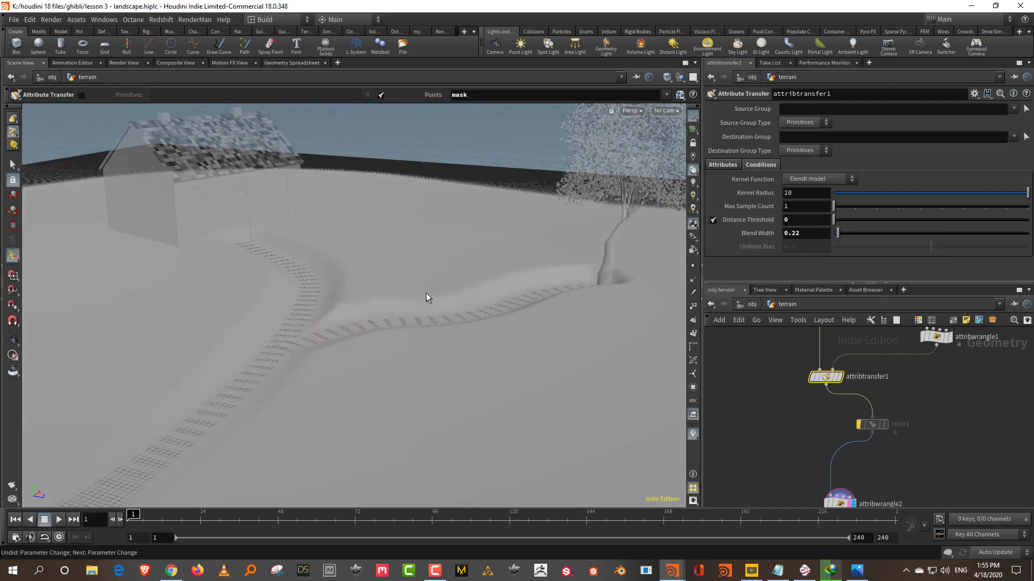
Set the path Resample's segment Length to 0.03
middle_drag(1000, 410, 977, 506)
middle_drag(976, 406, 978, 484)
drag(975, 378, 883, 407)
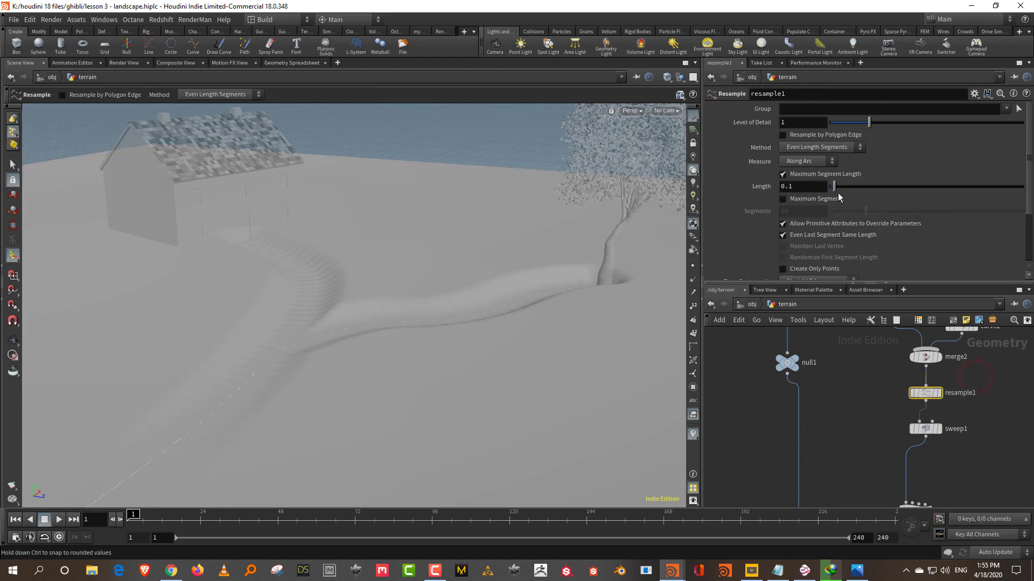
click(806, 185)
text(0.03)
key(Return)
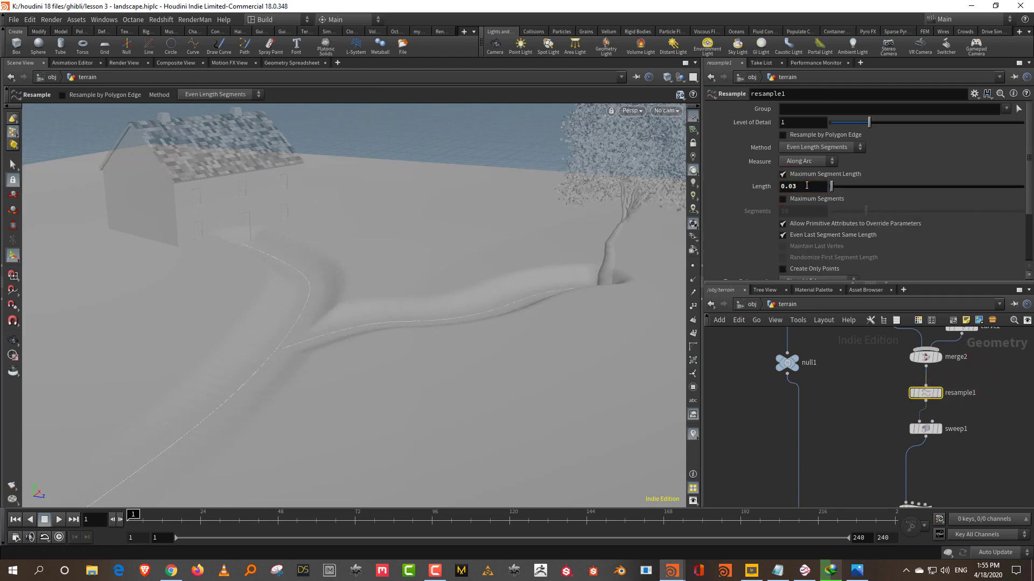
Set the Sweep's Columns to 10 for the path ribbon
middle_drag(1001, 434, 994, 400)
click(919, 395)
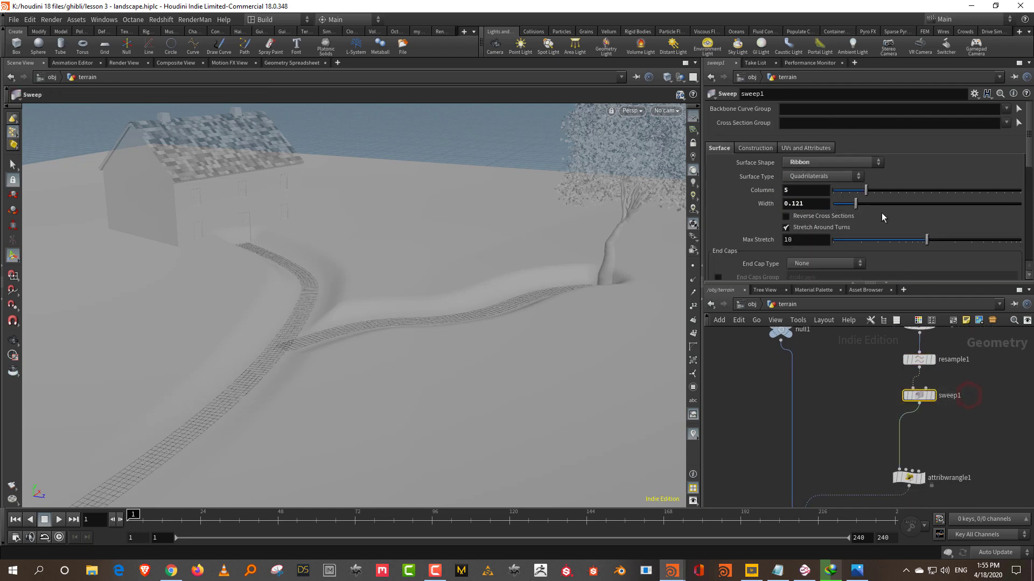
click(856, 204)
click(907, 191)
click(844, 392)
alt+drag(556, 376, 545, 422)
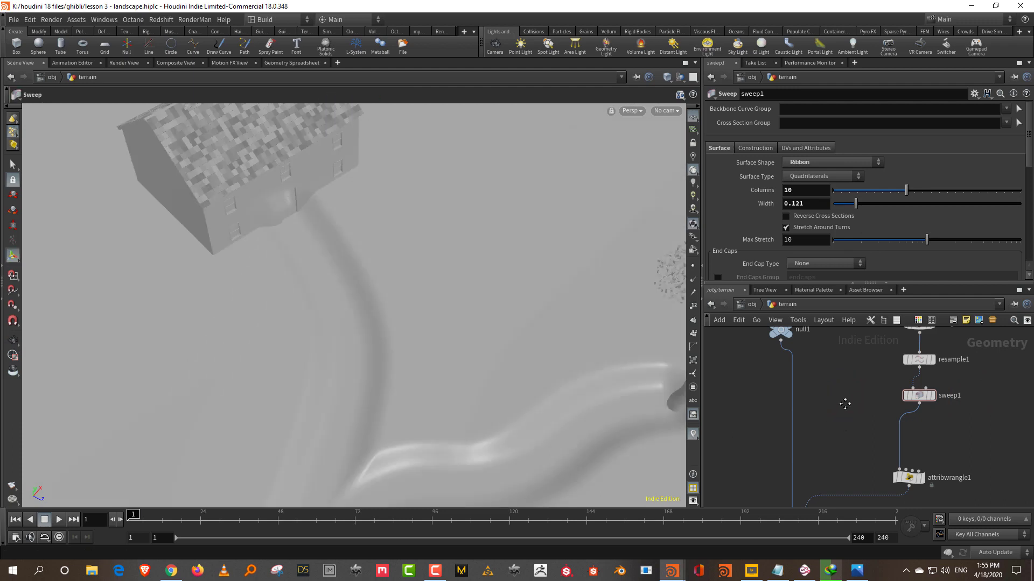
Narrow the path ribbon by setting the Sweep's Width to 0.026
middle_drag(844, 404, 865, 316)
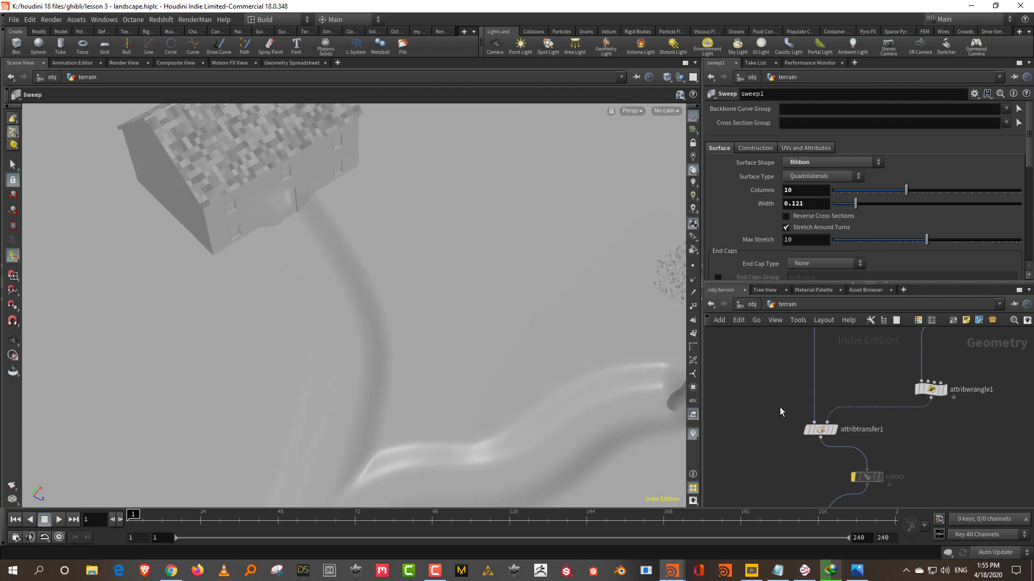
click(820, 430)
middle_drag(876, 385, 861, 464)
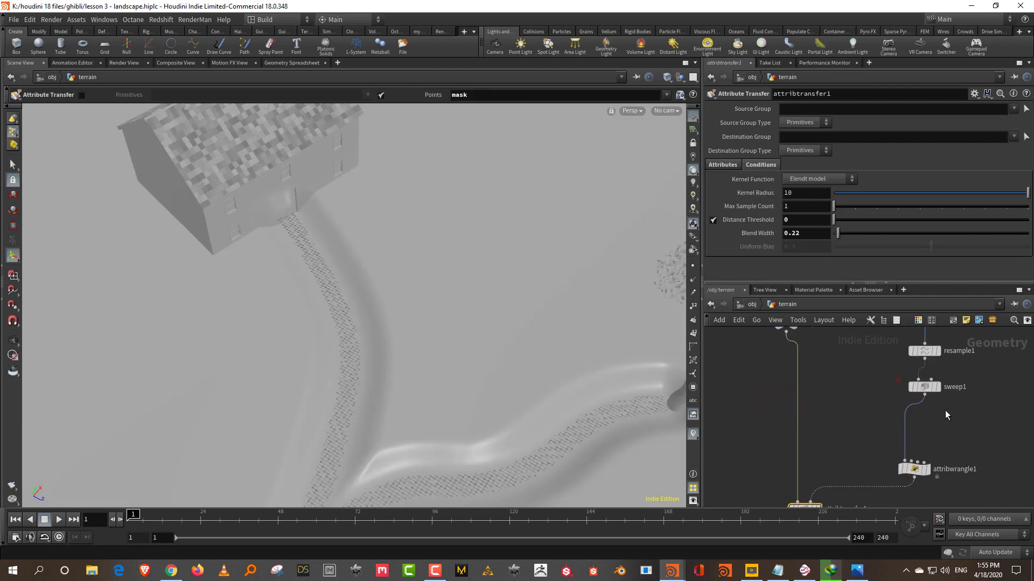
click(923, 387)
drag(855, 204, 838, 205)
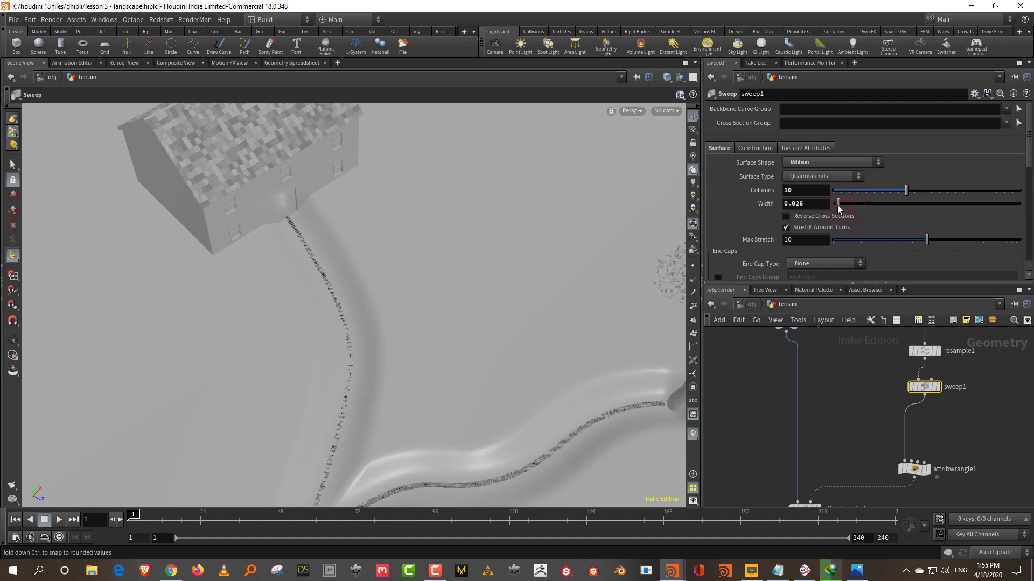
Set the Attribute Transfer's Blend Width to 0.14
middle_drag(835, 465, 834, 404)
click(803, 449)
drag(838, 233, 836, 234)
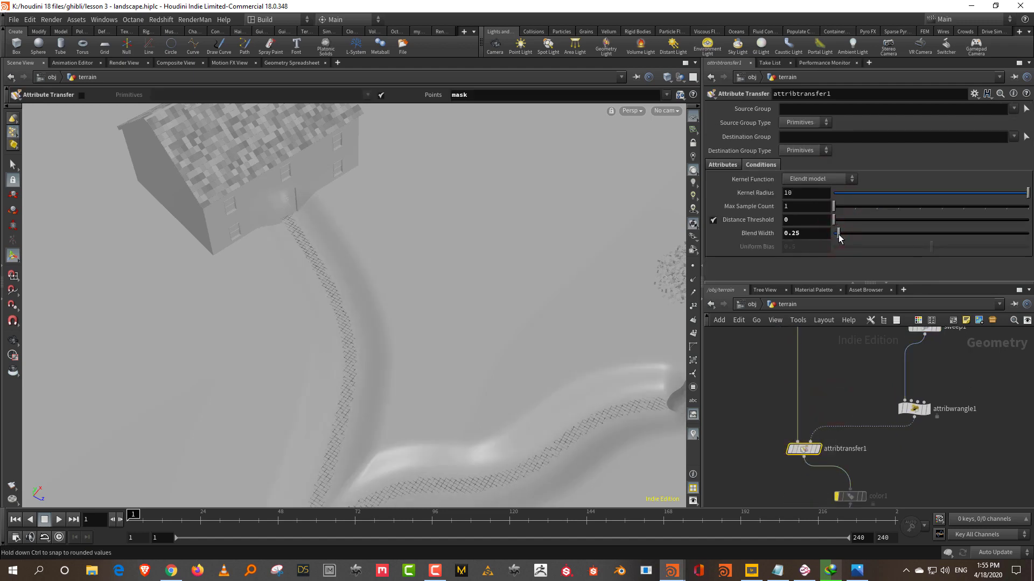
Add a Smooth node and insert it between the Attribute Transfer and the bypassed Color node
middle_drag(904, 489, 899, 424)
key(Tab)
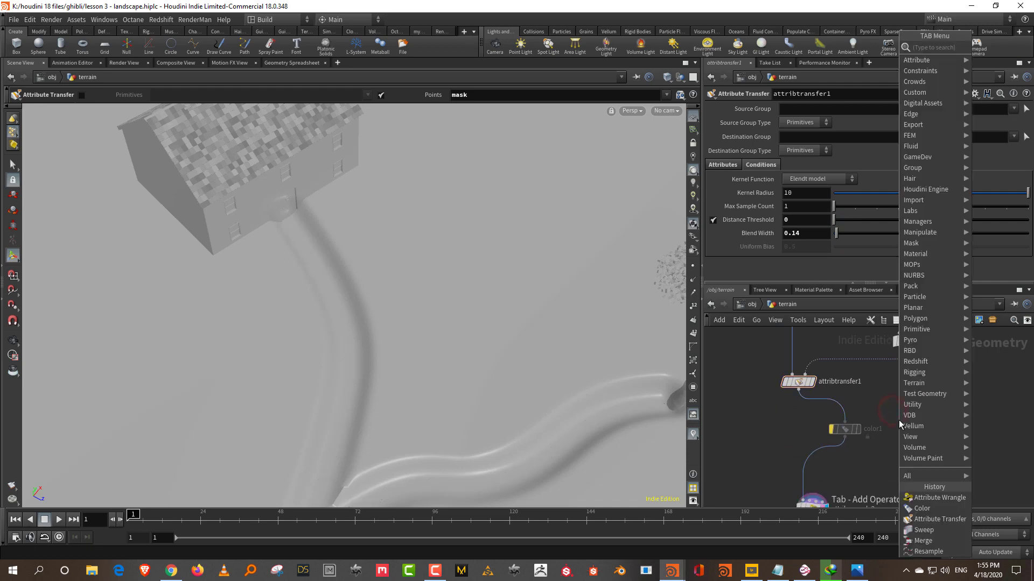
text(smoo)
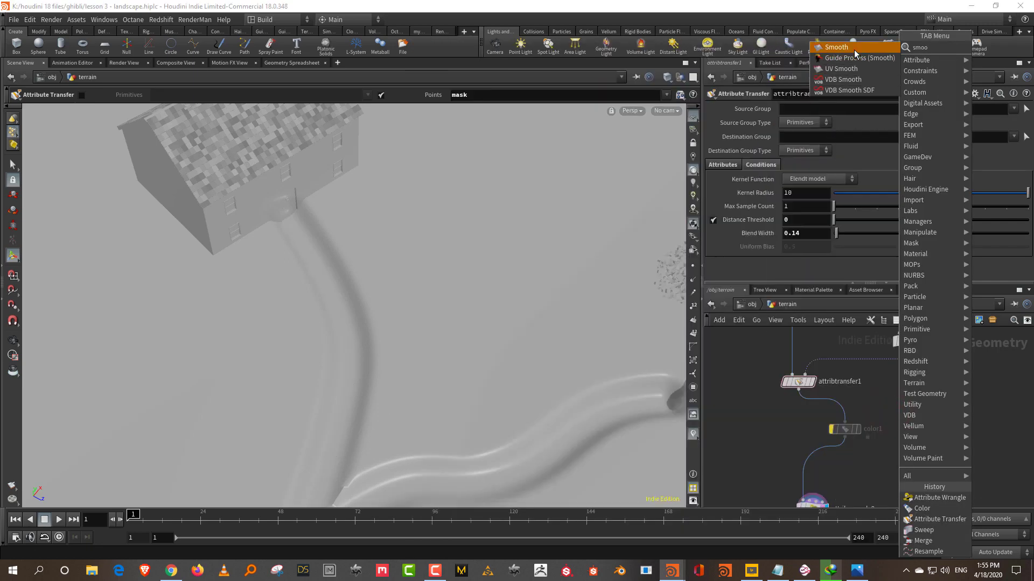
click(846, 84)
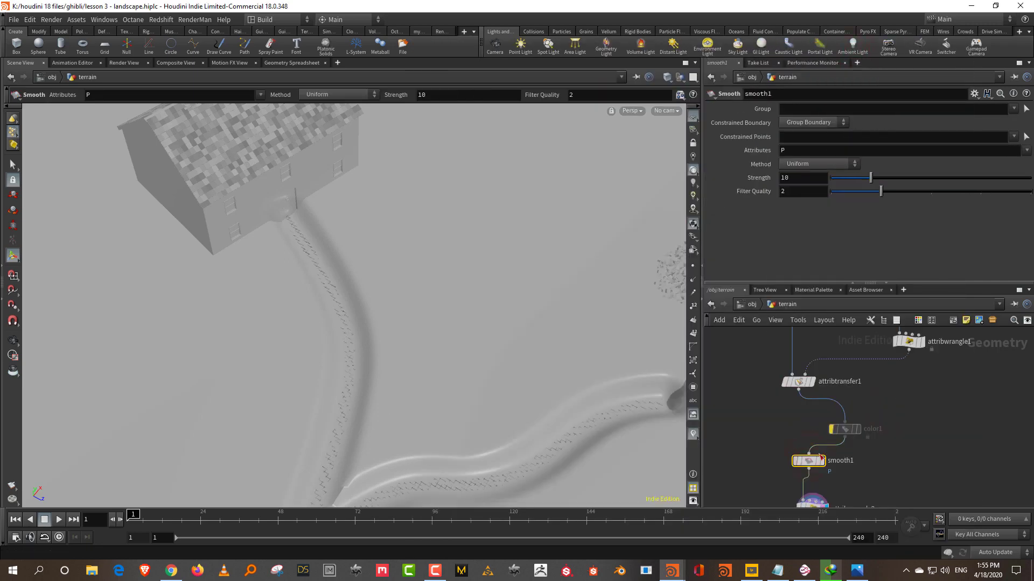
click(846, 417)
drag(844, 415, 833, 417)
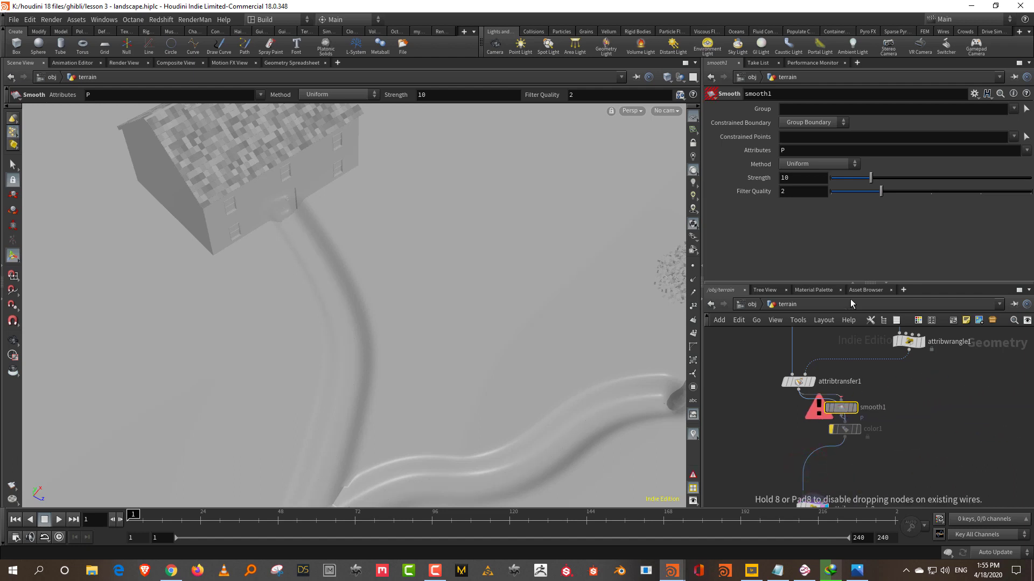
Make the Smooth node act on the mask attribute with Filter Quality 1
click(834, 150)
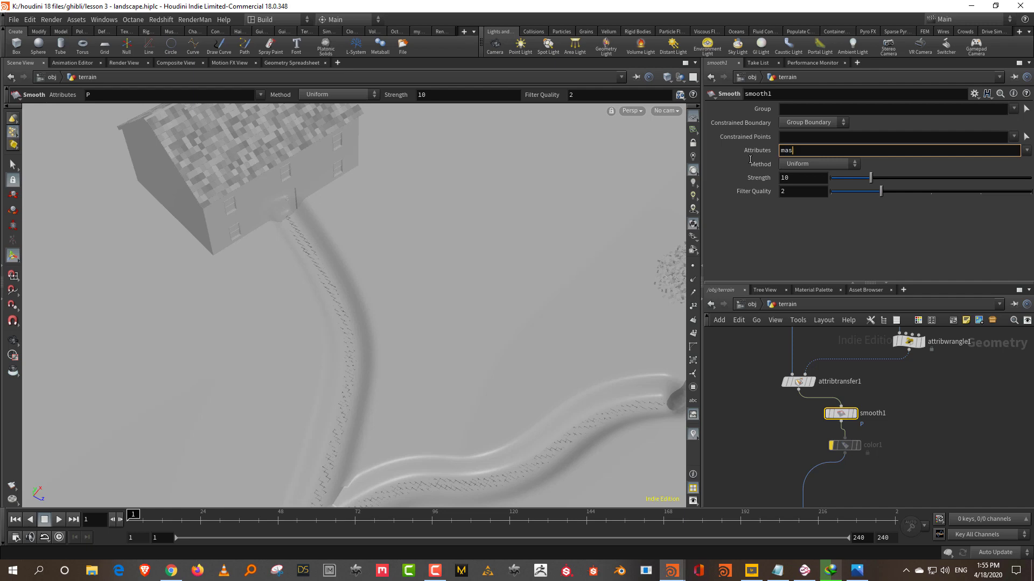
key(Return)
drag(881, 191, 840, 194)
alt+drag(509, 377, 407, 348)
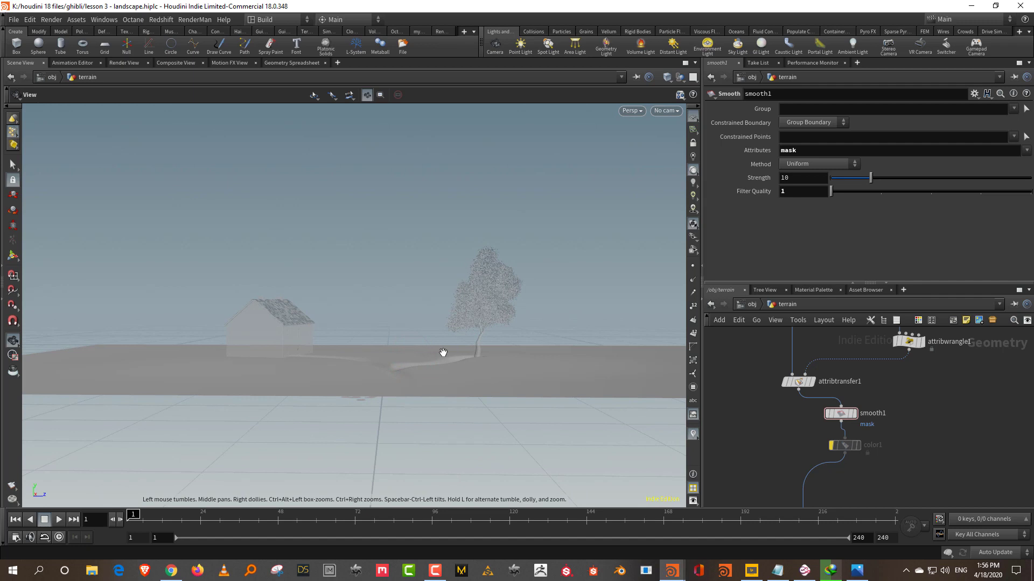
Increase the Ht value slightly in the terrain-raising Attribute Wrangle
middle_drag(872, 494, 862, 377)
drag(858, 378, 772, 429)
drag(856, 276, 864, 275)
Set the Distance from Geometry node's mask Radius to 2.54
middle_drag(886, 350, 893, 508)
middle_drag(848, 339, 868, 498)
middle_drag(866, 405, 878, 466)
click(818, 468)
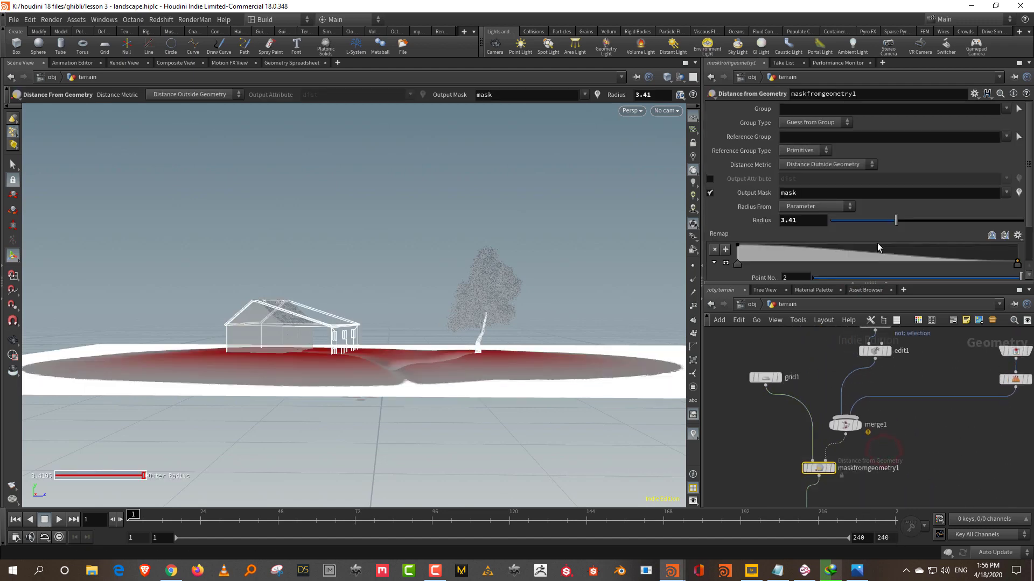
click(966, 438)
drag(898, 217, 874, 220)
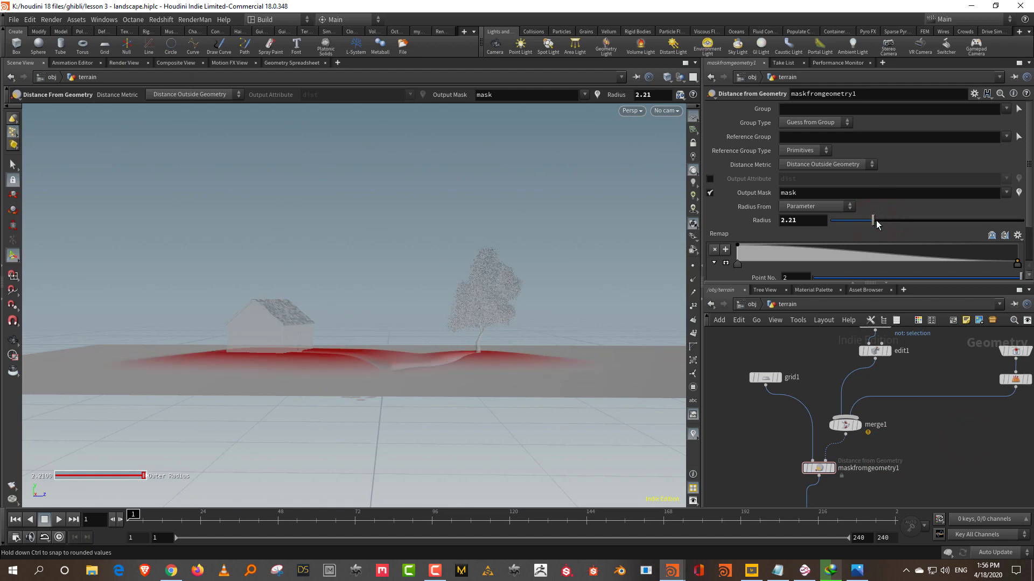
click(879, 218)
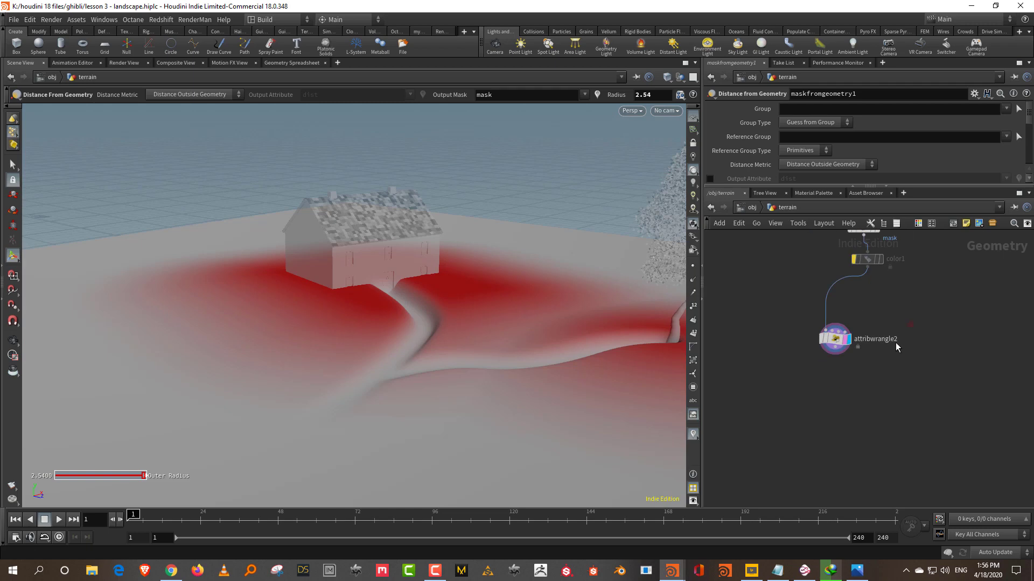
Add a Transform node after the terrain-raising Attribute Wrangle and lower the terrain to a Translate Y of about -0.145
click(834, 338)
key(Tab)
mouse_move(852, 340)
click(955, 76)
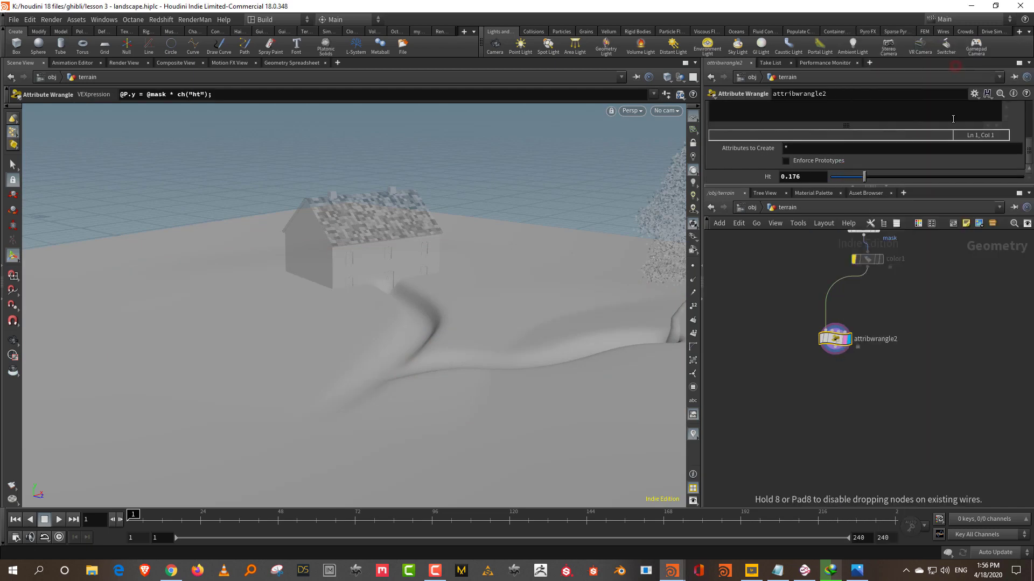
click(845, 415)
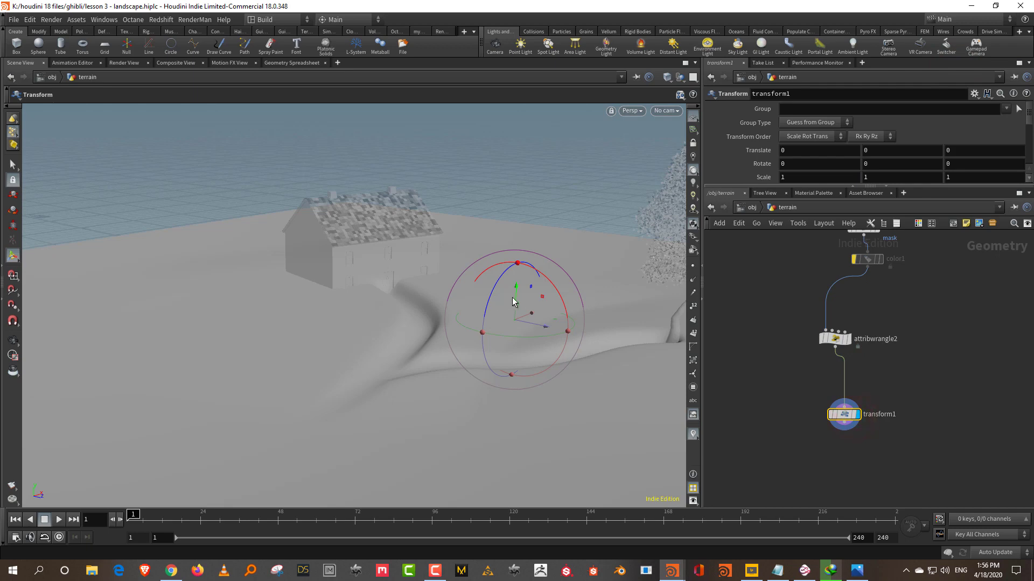
drag(513, 302, 517, 320)
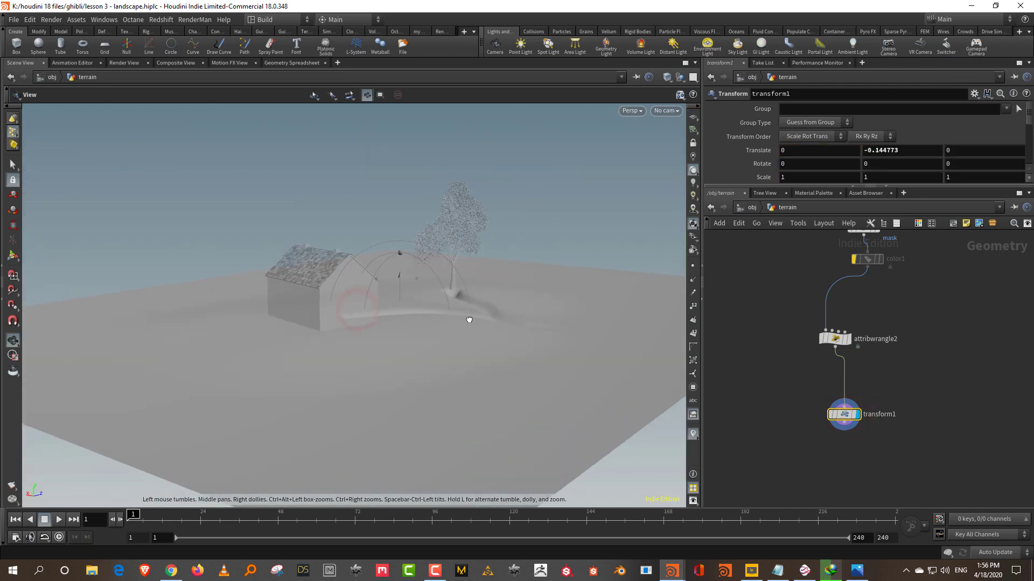
alt+drag(469, 319, 362, 322)
key(Return)
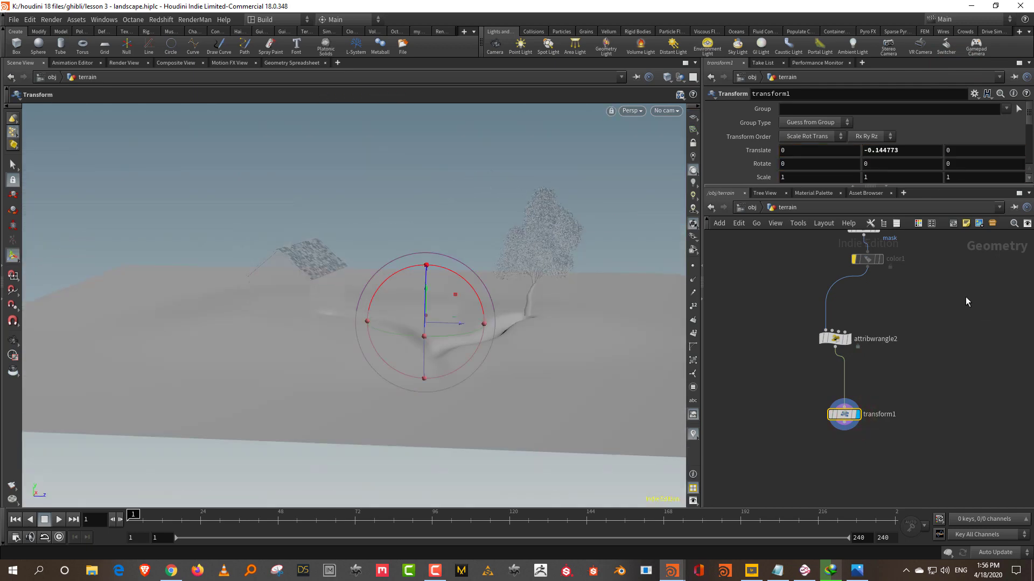
middle_drag(903, 250, 887, 341)
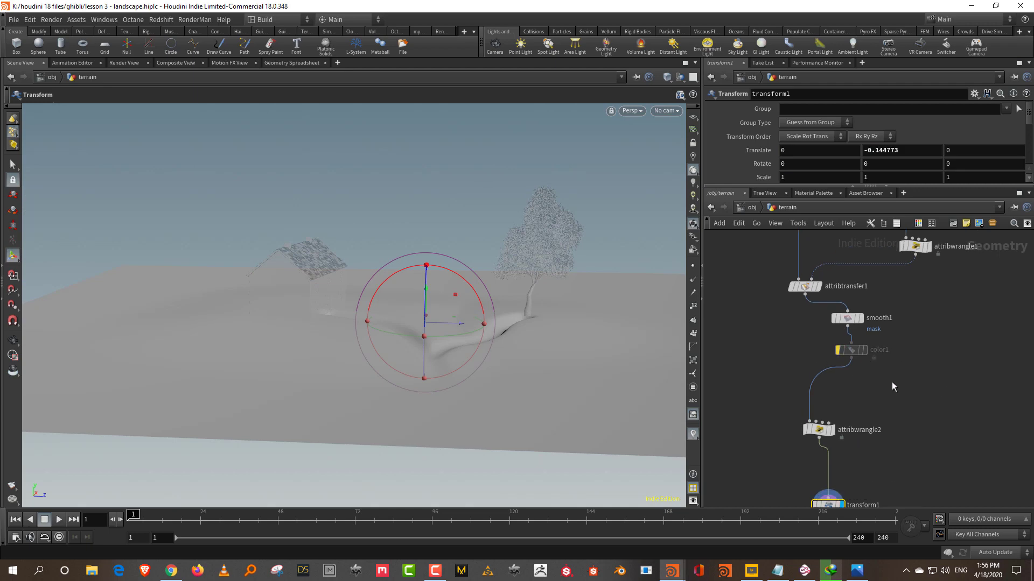
key(Tab)
text(vop)
click(789, 423)
key(Tab)
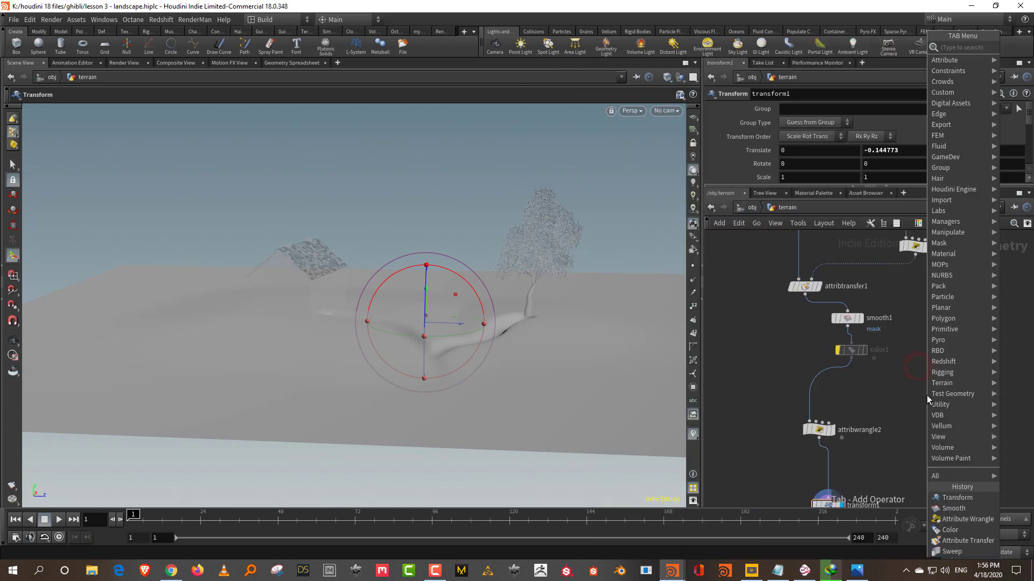
text(vop)
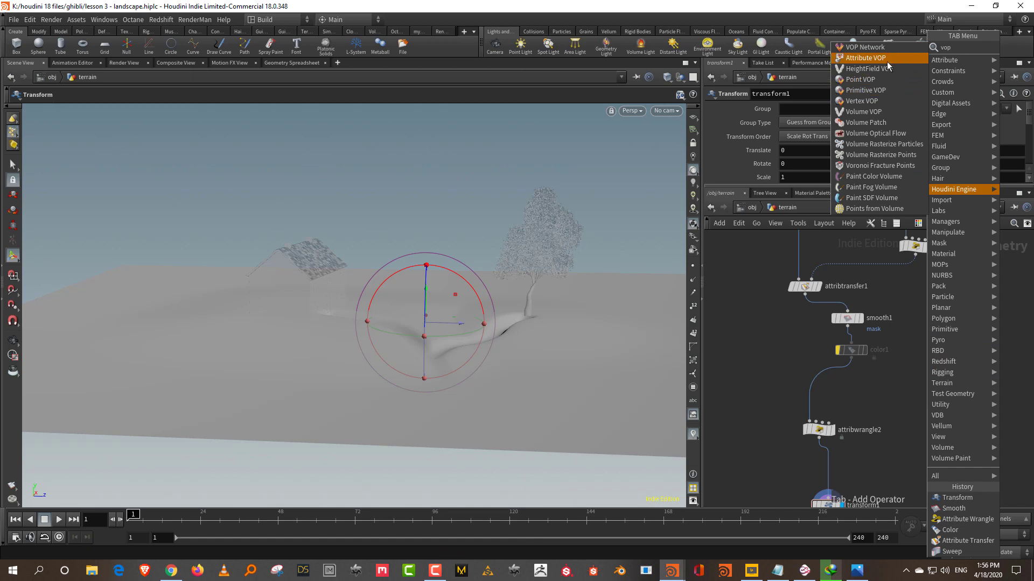
click(766, 350)
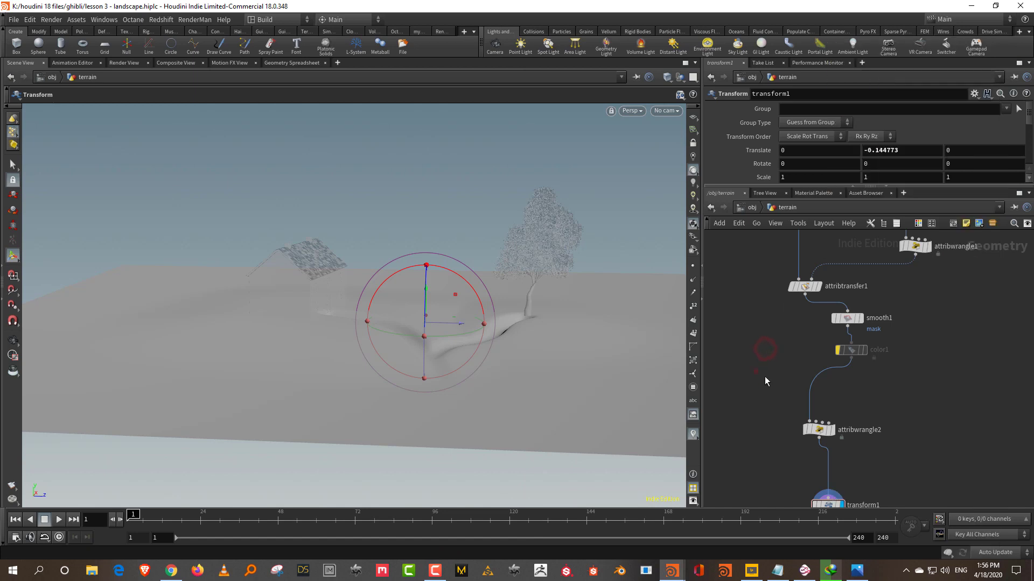
Add an Attribute Noise node and insert it between the bypassed Color node and the terrain-raising Attribute Wrangle
key(Tab)
text(noi)
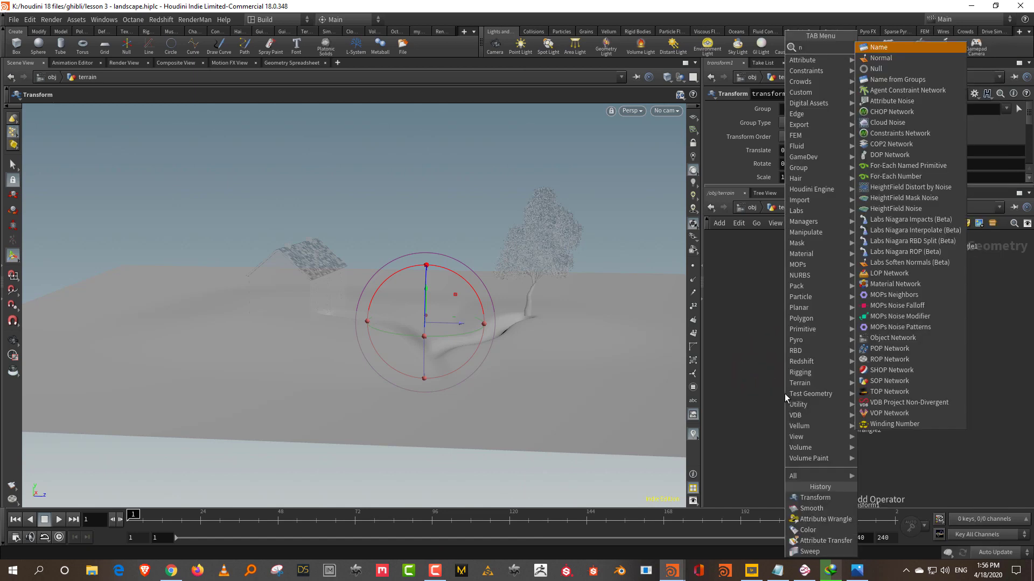
click(929, 47)
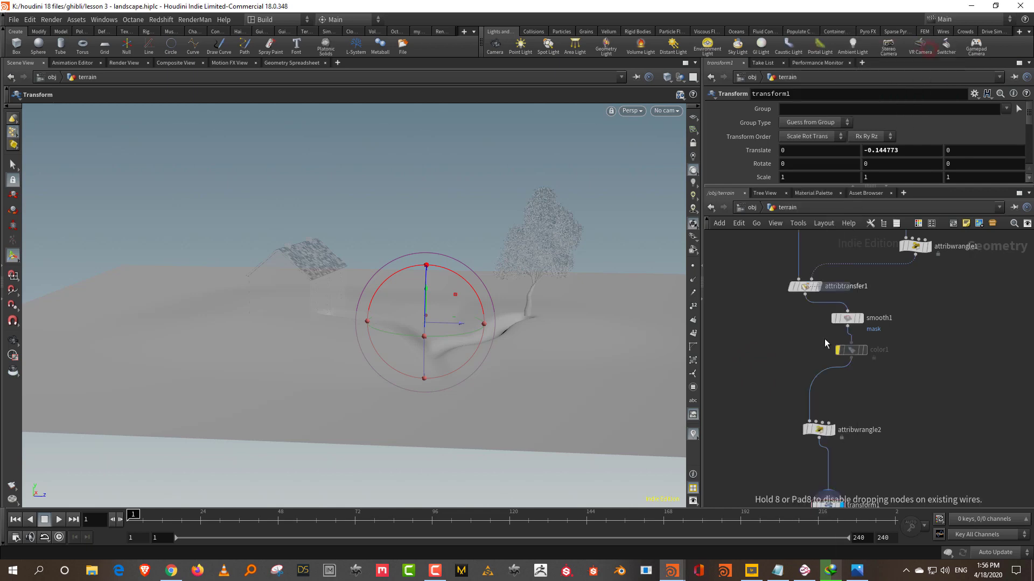
click(819, 381)
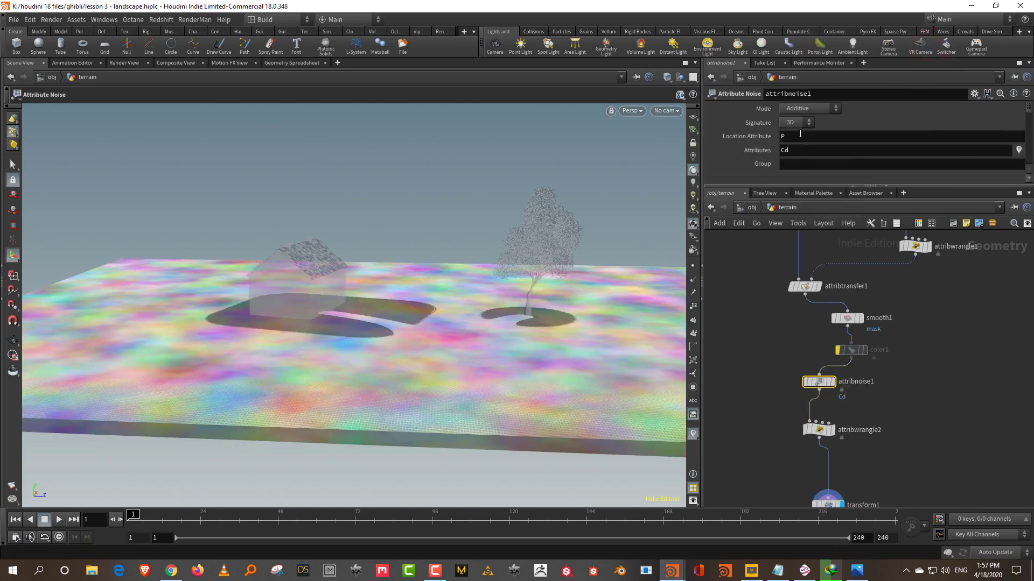
Set the Attribute Noise node's Signature to 1D and make it act on the mask attribute
click(792, 133)
double_click(797, 151)
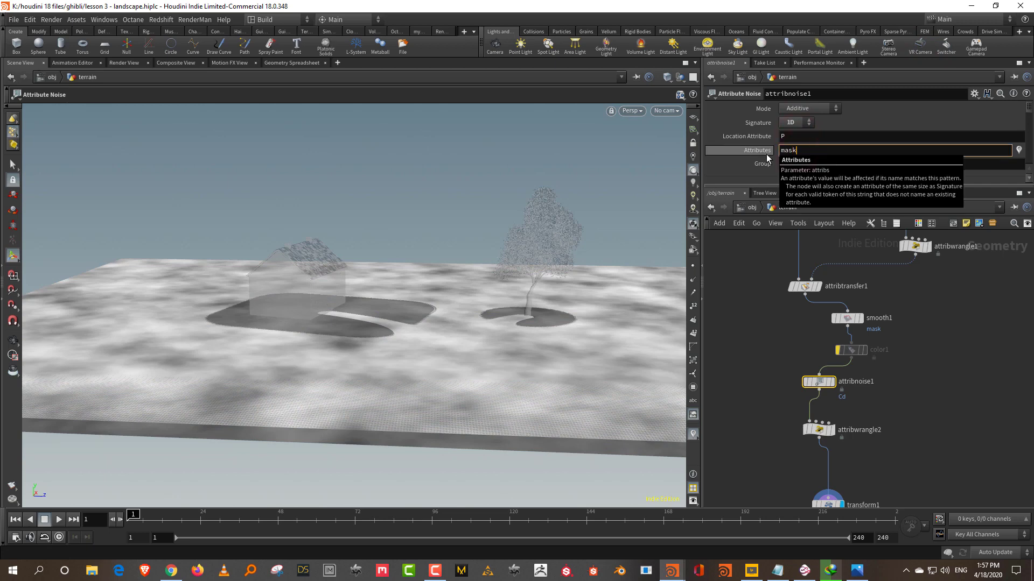
key(Return)
click(949, 421)
key(space)
drag(594, 358, 542, 351)
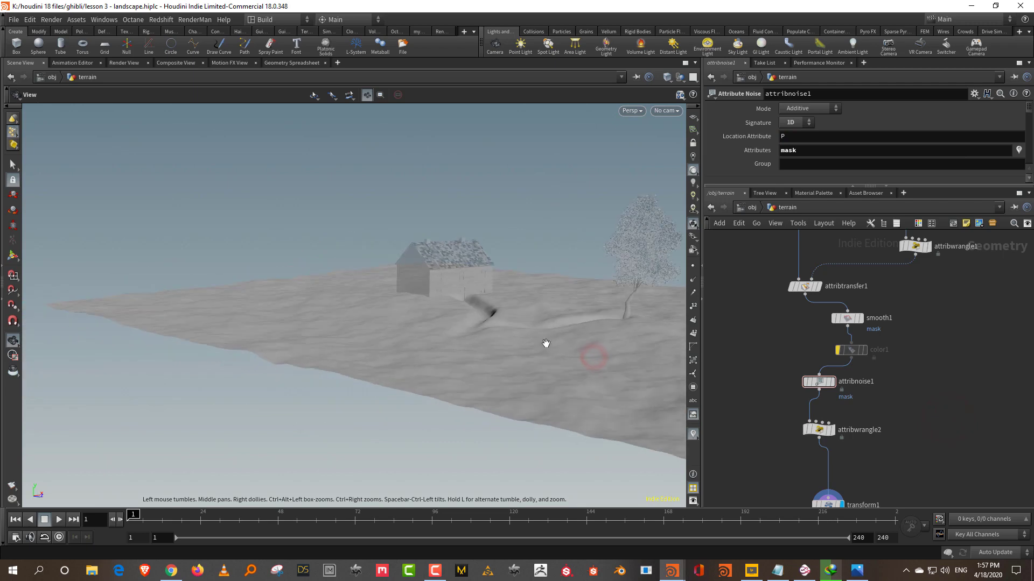
Set the Attribute Noise node's Mode to Multiplicative
click(818, 109)
click(811, 130)
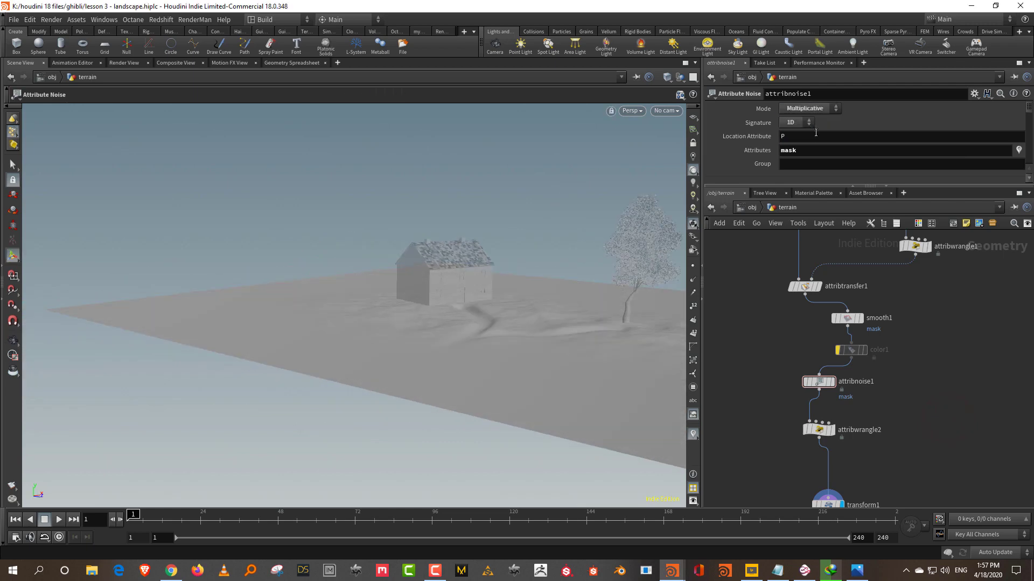
key(Escape)
drag(572, 300, 583, 325)
middle_drag(931, 356, 894, 474)
middle_drag(934, 355, 892, 438)
middle_drag(891, 372, 904, 333)
click(849, 409)
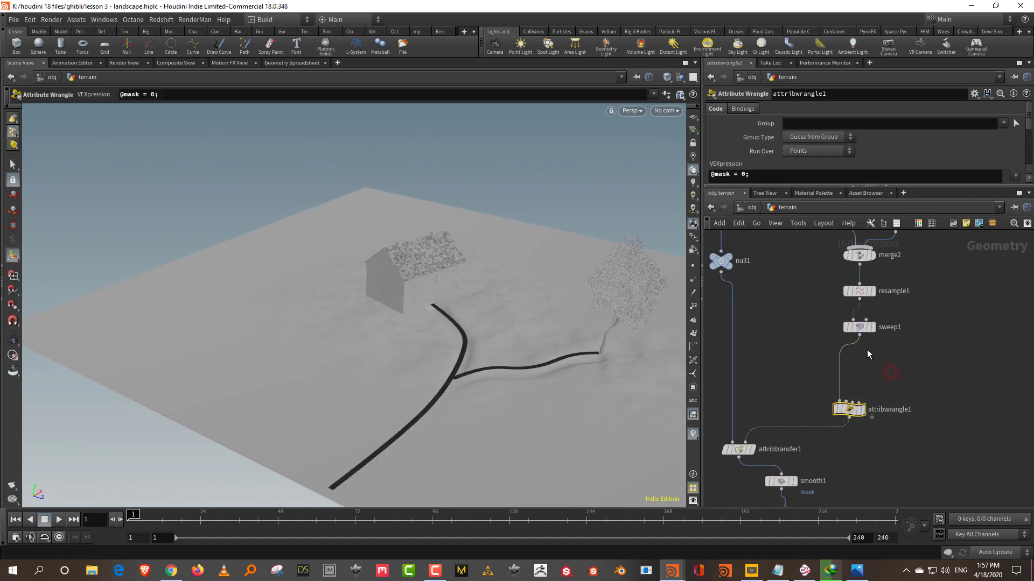
click(755, 174)
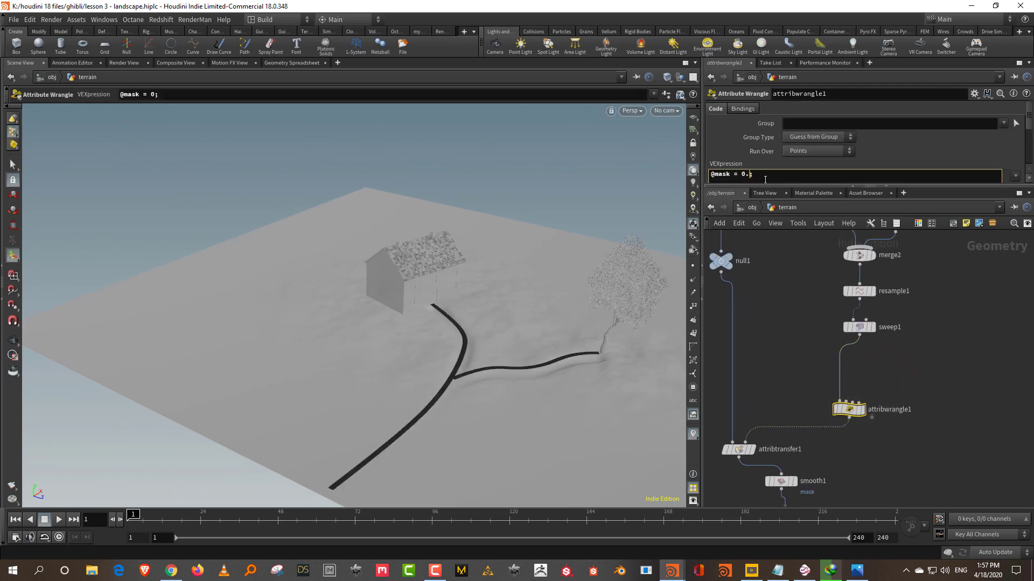
click(892, 361)
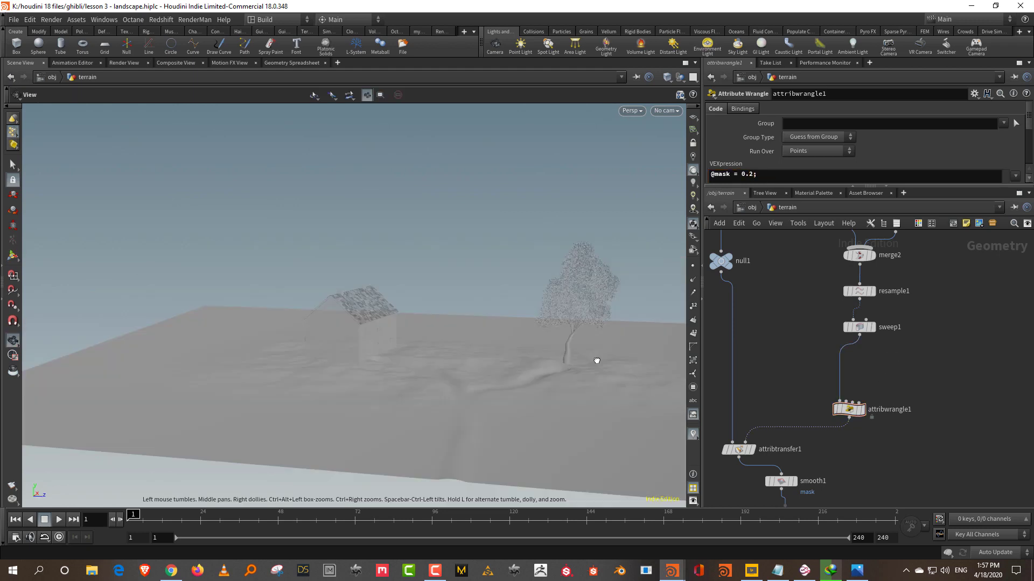
alt+drag(596, 361, 595, 357)
click(751, 174)
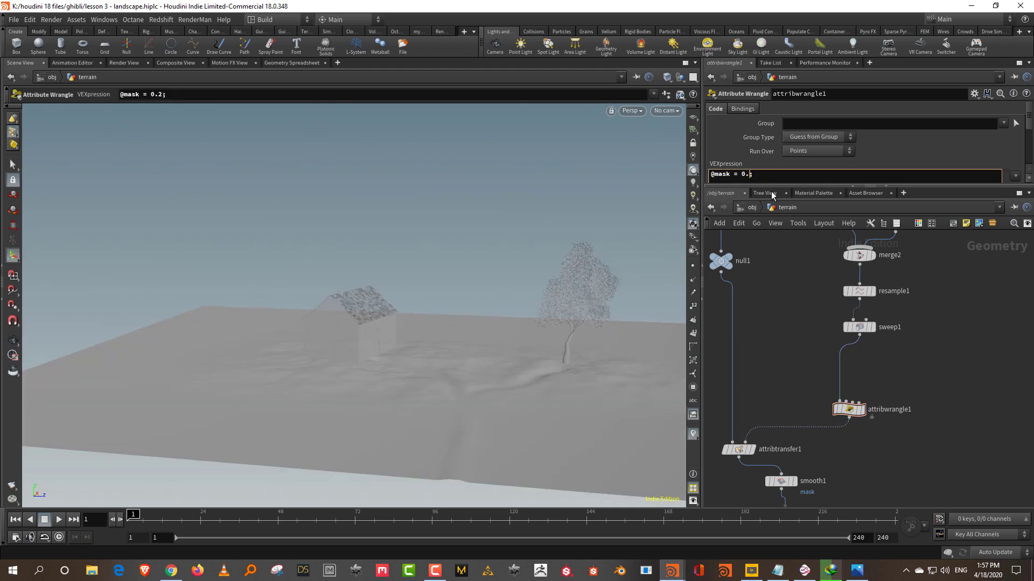
drag(574, 393, 544, 404)
Increase the Attribute Noise node's Element Size to about 2.18
scroll(910, 357, down, 5)
click(775, 347)
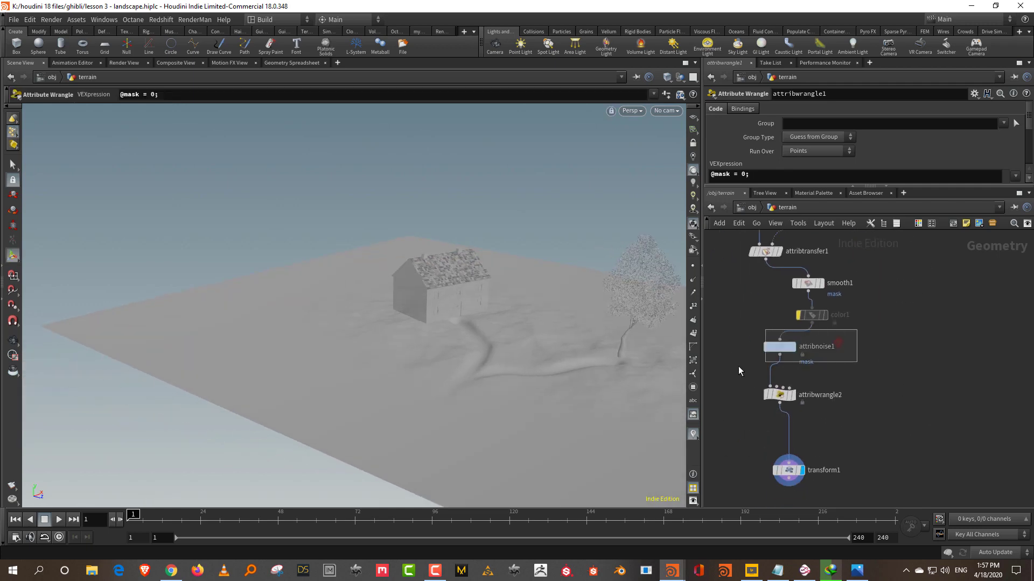
drag(811, 186, 816, 258)
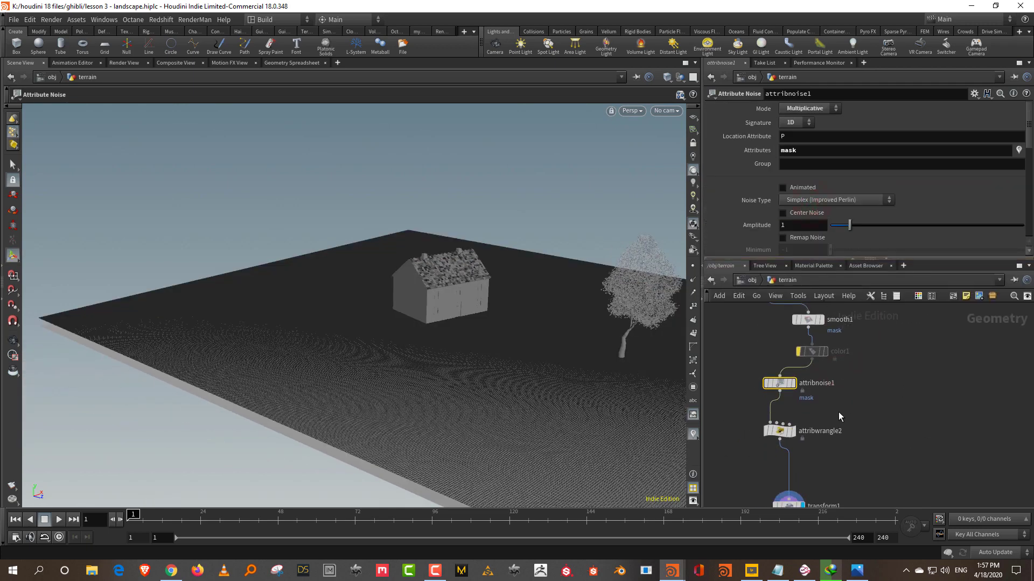
click(785, 430)
key(Up)
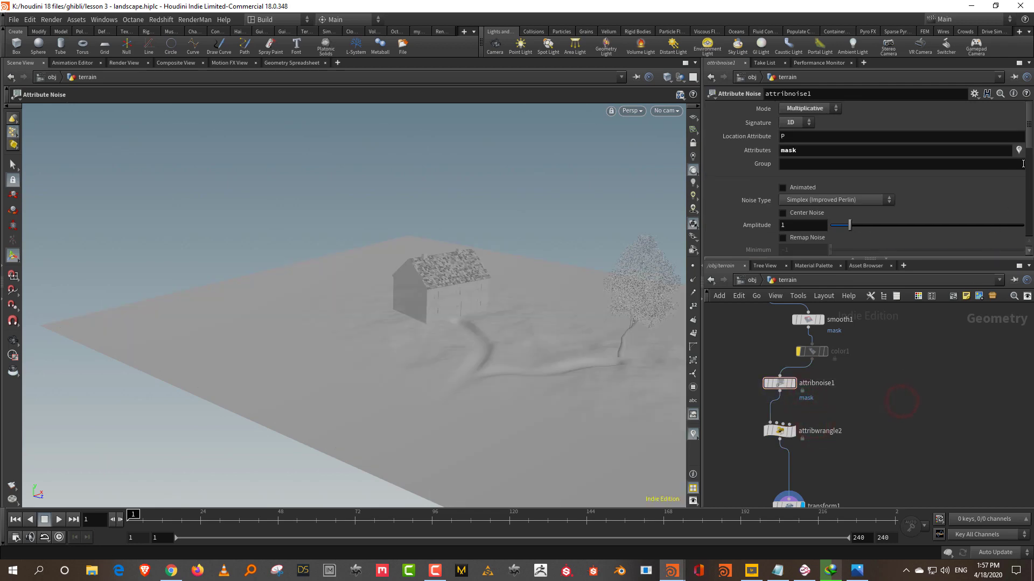
scroll(1023, 183, down, 6)
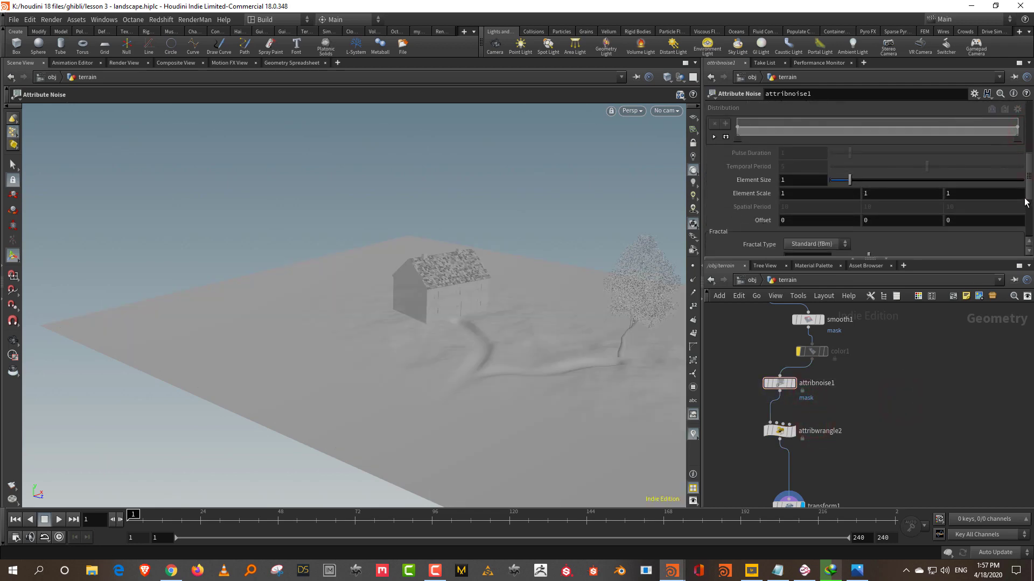
drag(849, 180, 880, 184)
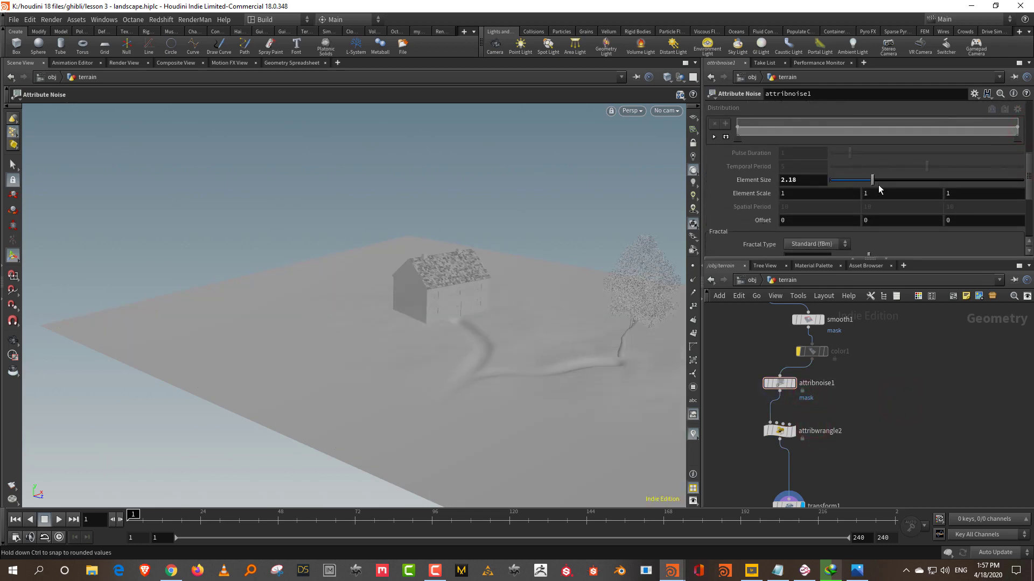
Set the noise's fractal Lacunarity to 2.04 and Roughness to 0.576
scroll(1028, 195, down, 3)
click(877, 199)
click(916, 200)
drag(927, 377, 933, 403)
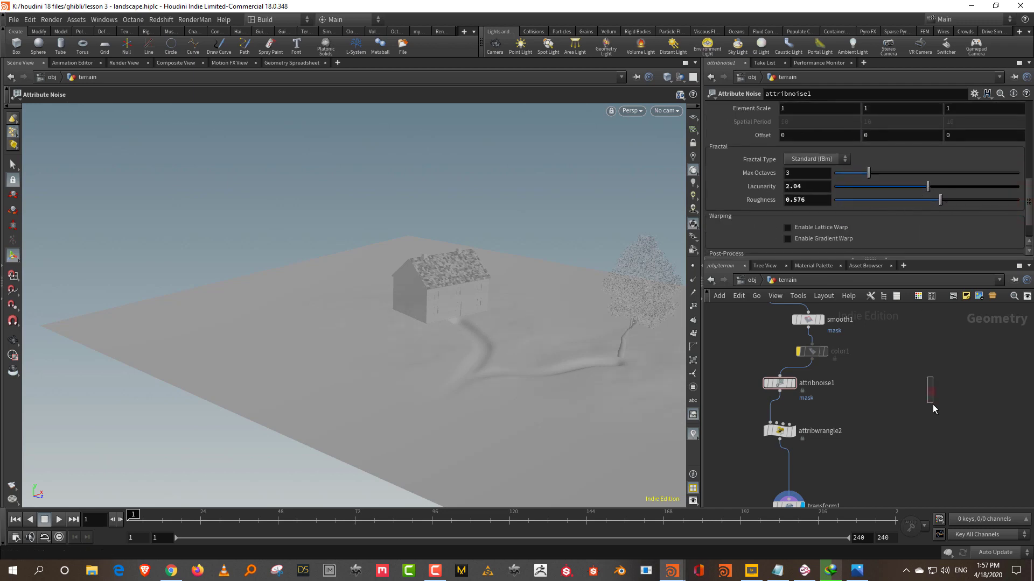
Raise the terrain with the Transform node to a Translate Y of about -0.065 and check the house and tree bases
drag(542, 373, 614, 330)
click(789, 472)
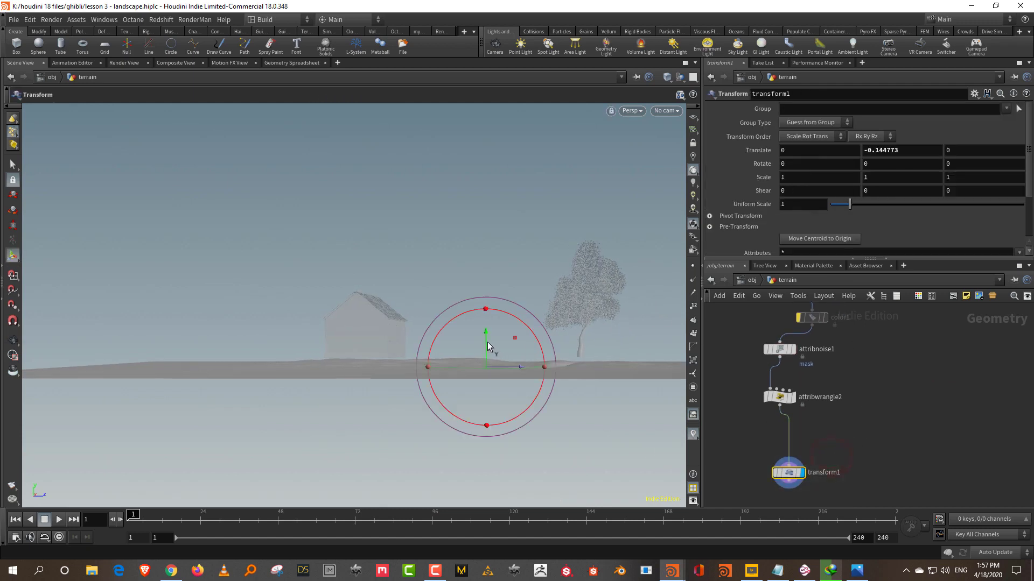
mouse_move(555, 385)
mouse_down()
mouse_move(457, 396)
mouse_move(552, 386)
mouse_up()
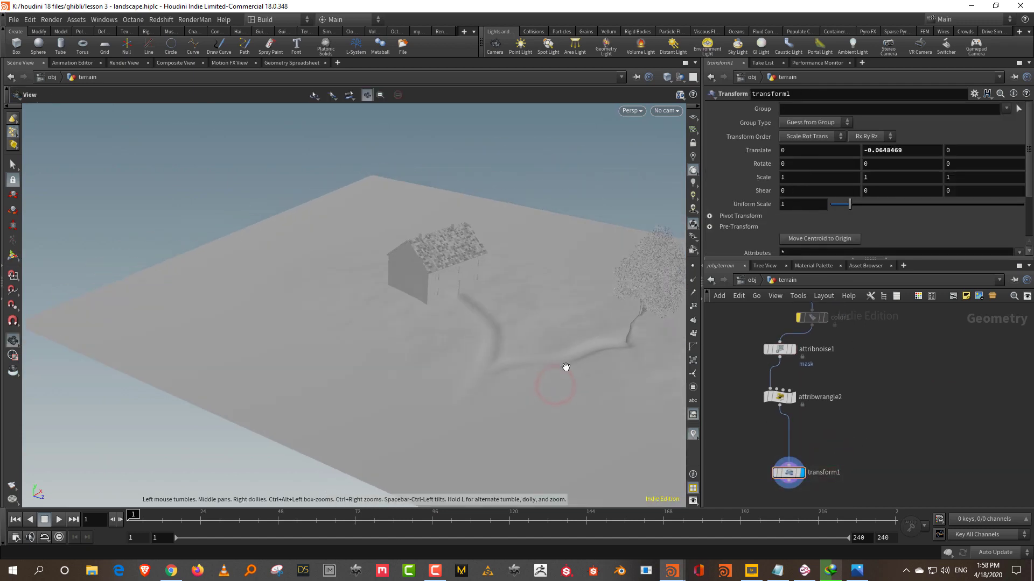
middle_drag(552, 386, 439, 368)
drag(439, 368, 473, 382)
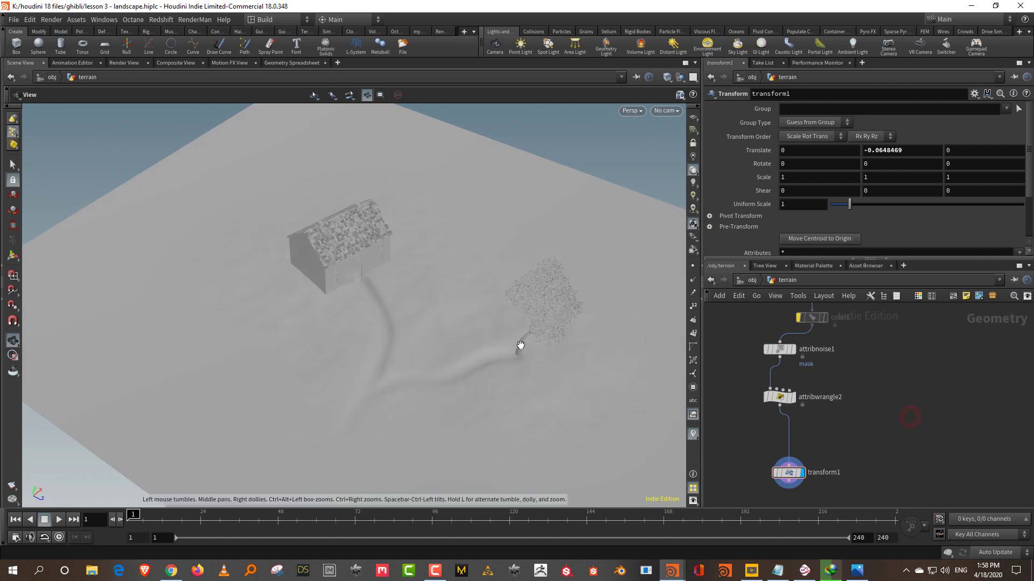